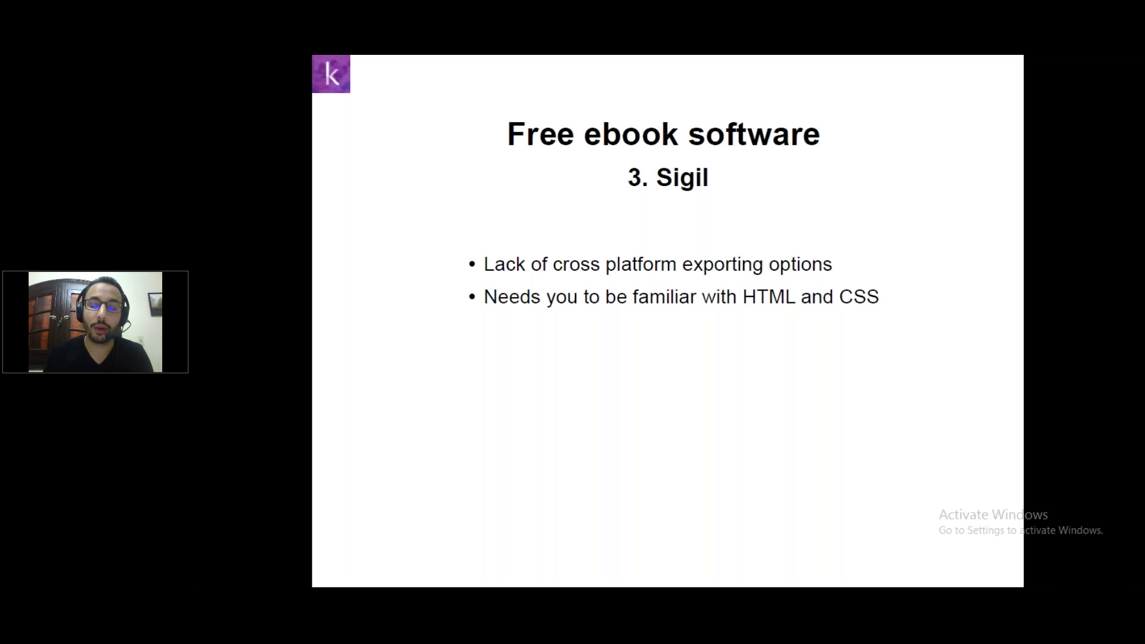
Page through the presentation slides covering the free ebook software iBooks Author and Kotobee Author.
key(Right)
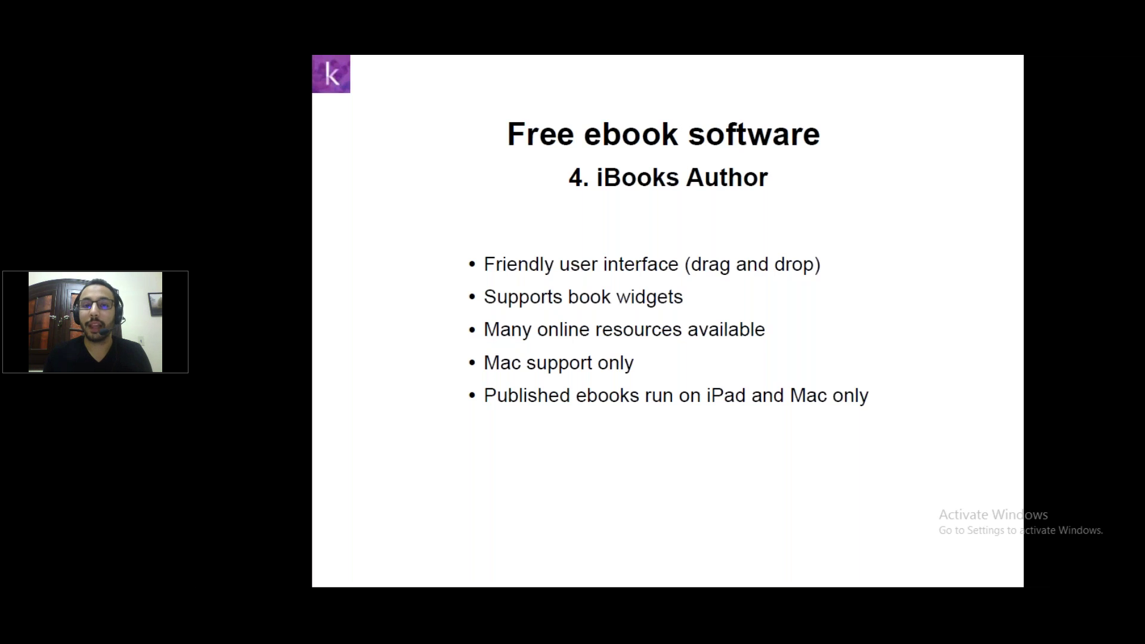
key(Right)
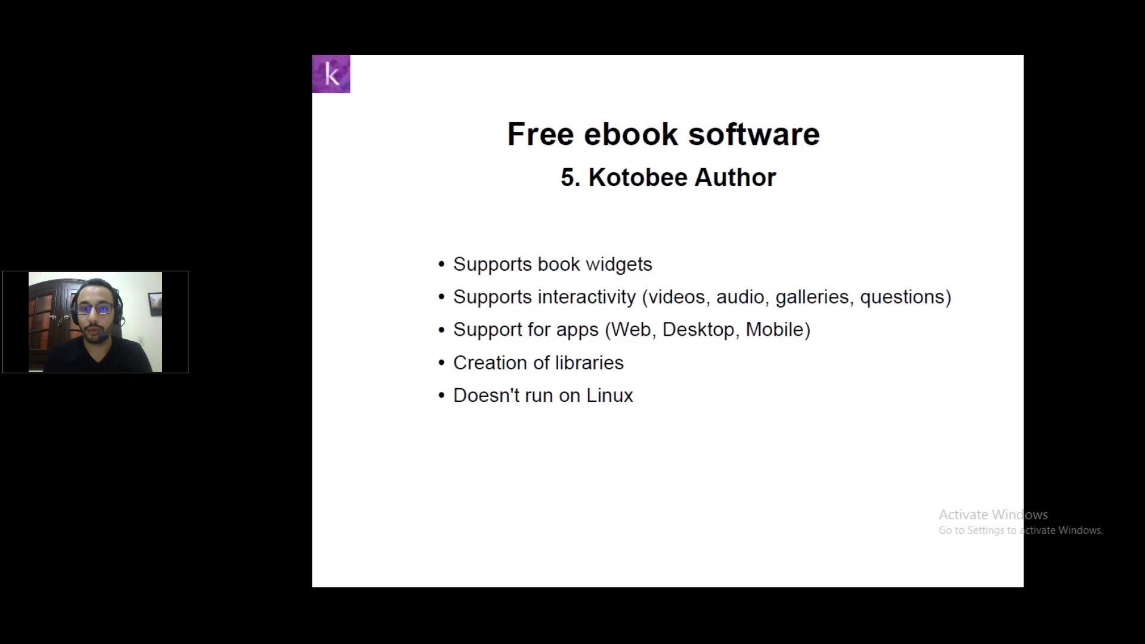
key(Right)
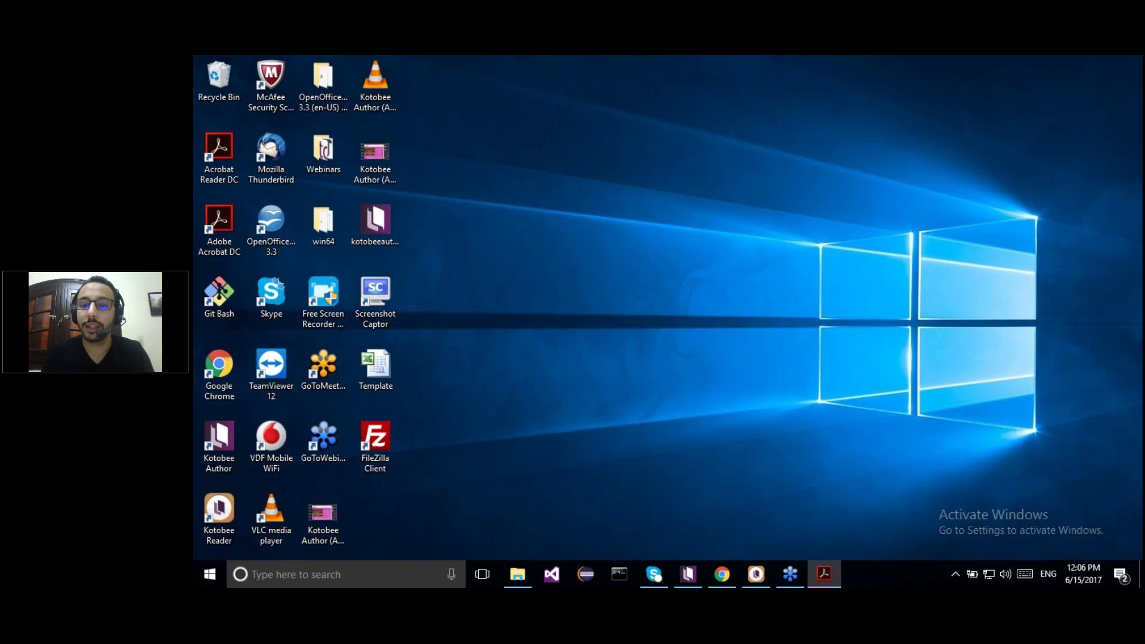
Bring up the 3 ways.pdf presentation, and switch to Chrome to view the Kotobee home page.
click(824, 574)
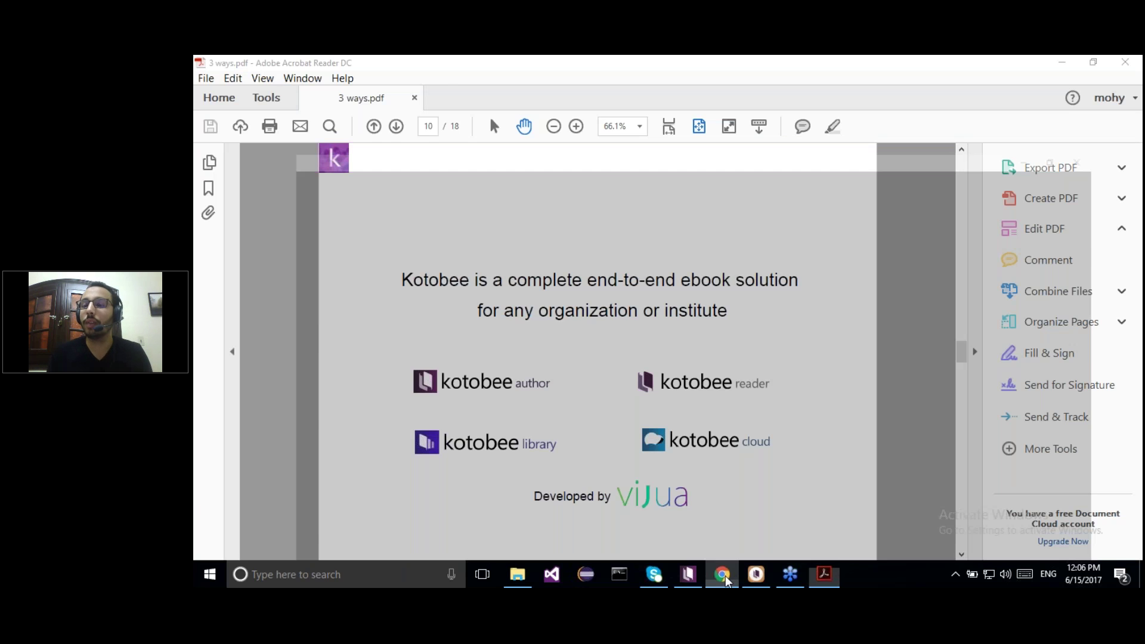
click(724, 577)
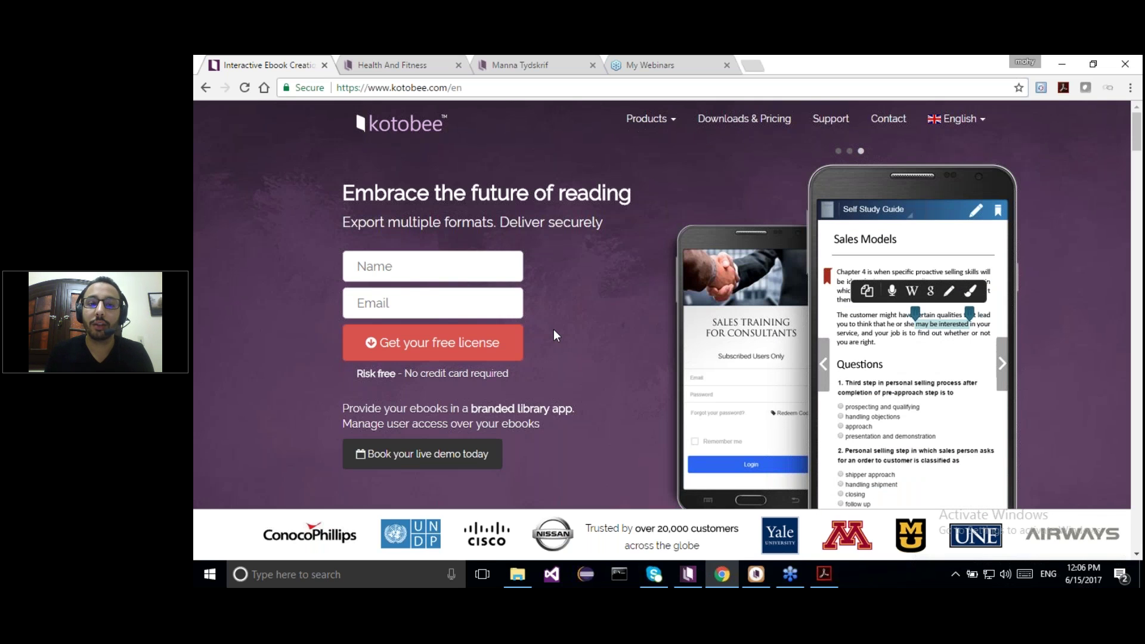
Return to 3 ways.pdf in Acrobat Reader and present the slides full screen through to the Live demo slide, leaving full screen there.
click(833, 576)
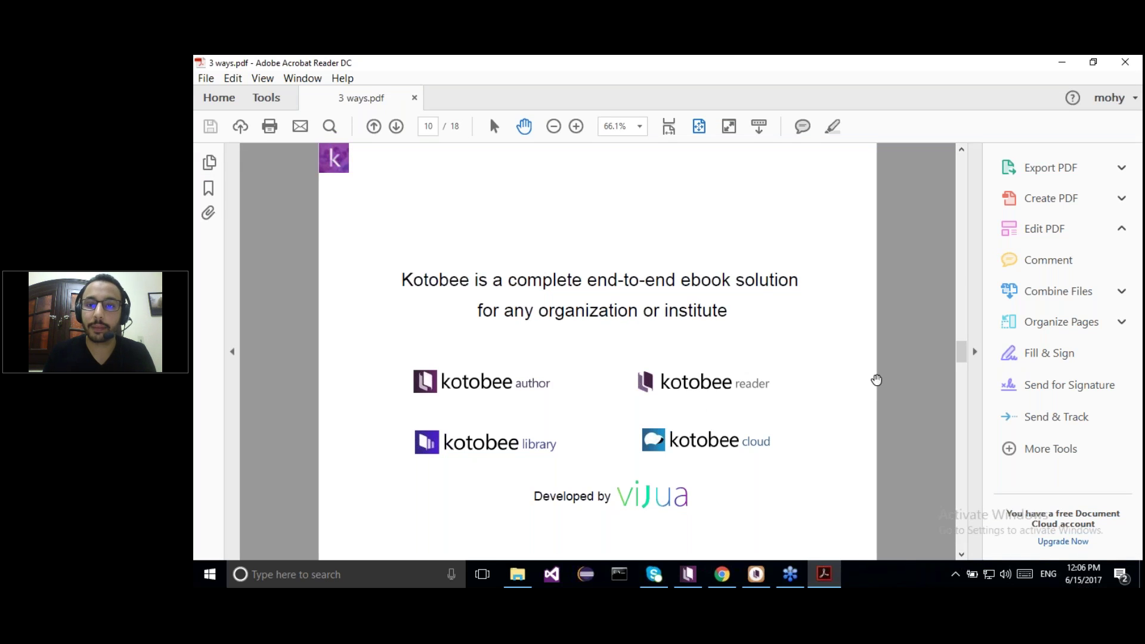
key(ctrl+l)
key(Home)
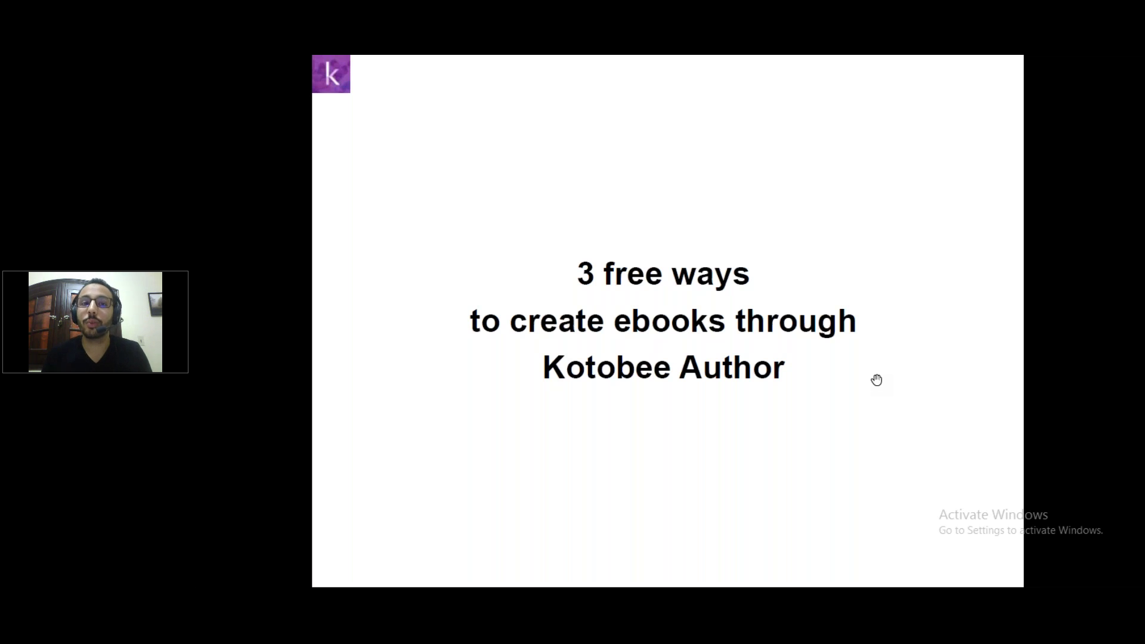
click(876, 380)
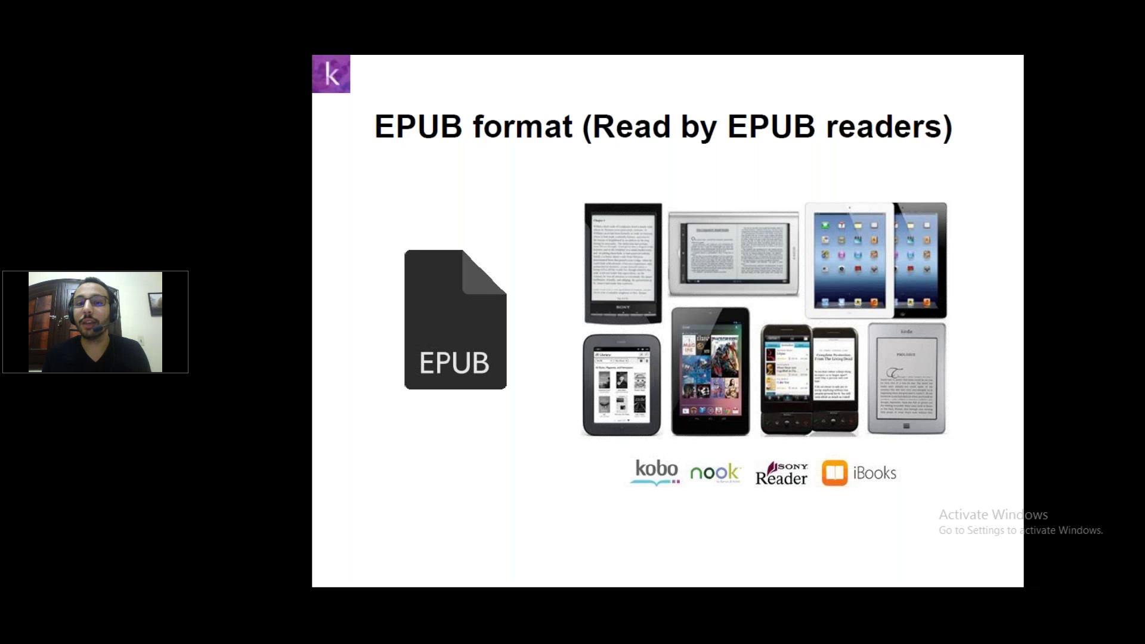
key(Right)
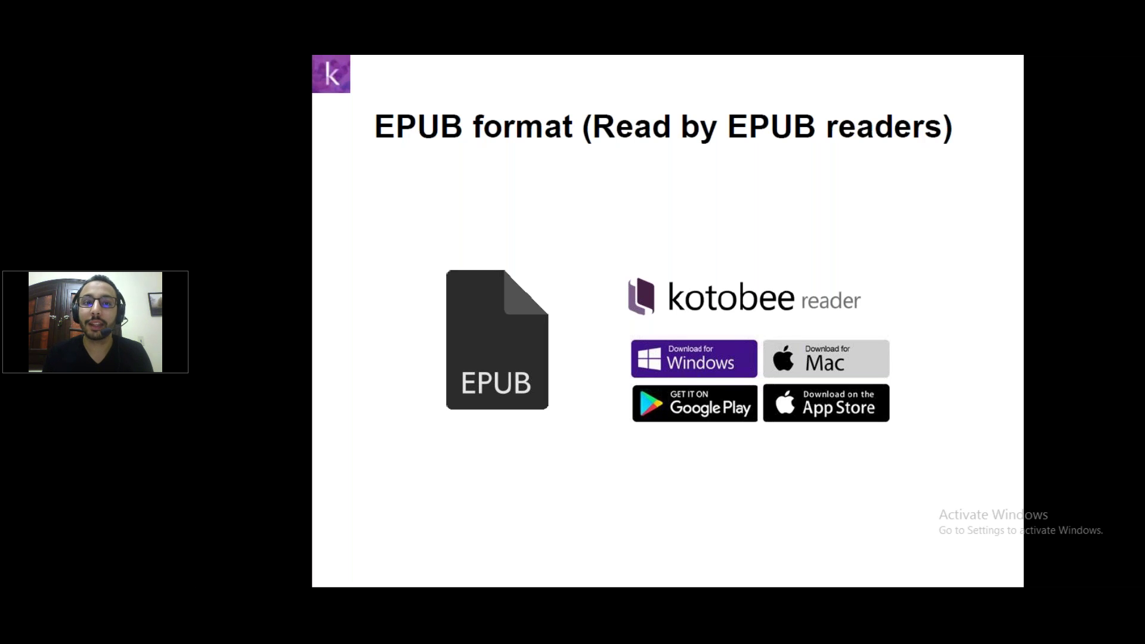
key(Right)
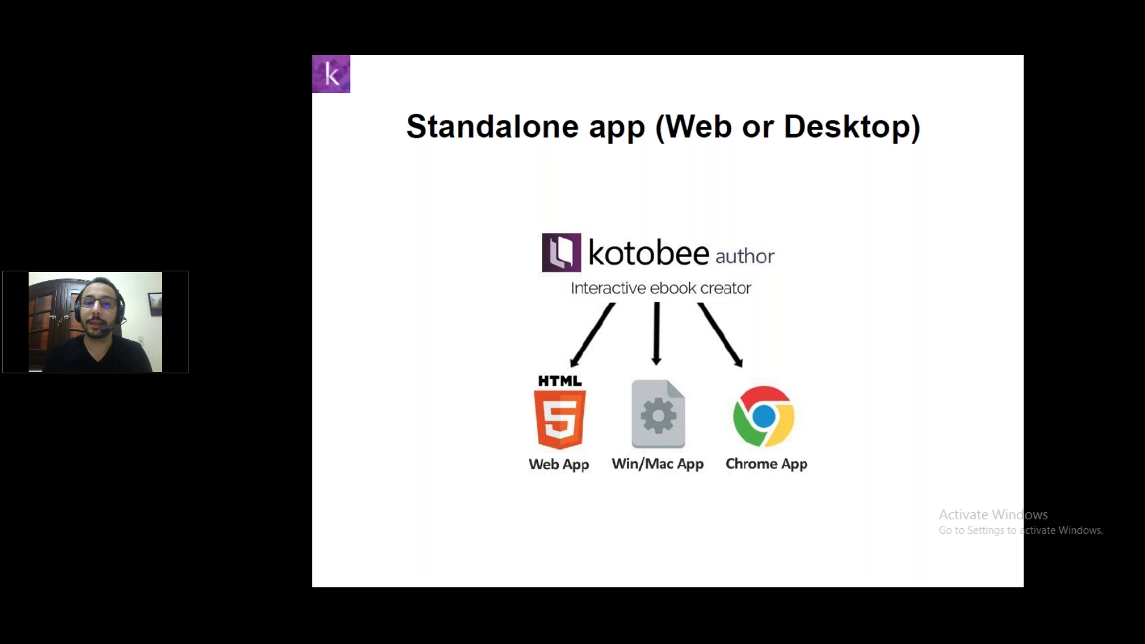
key(Right)
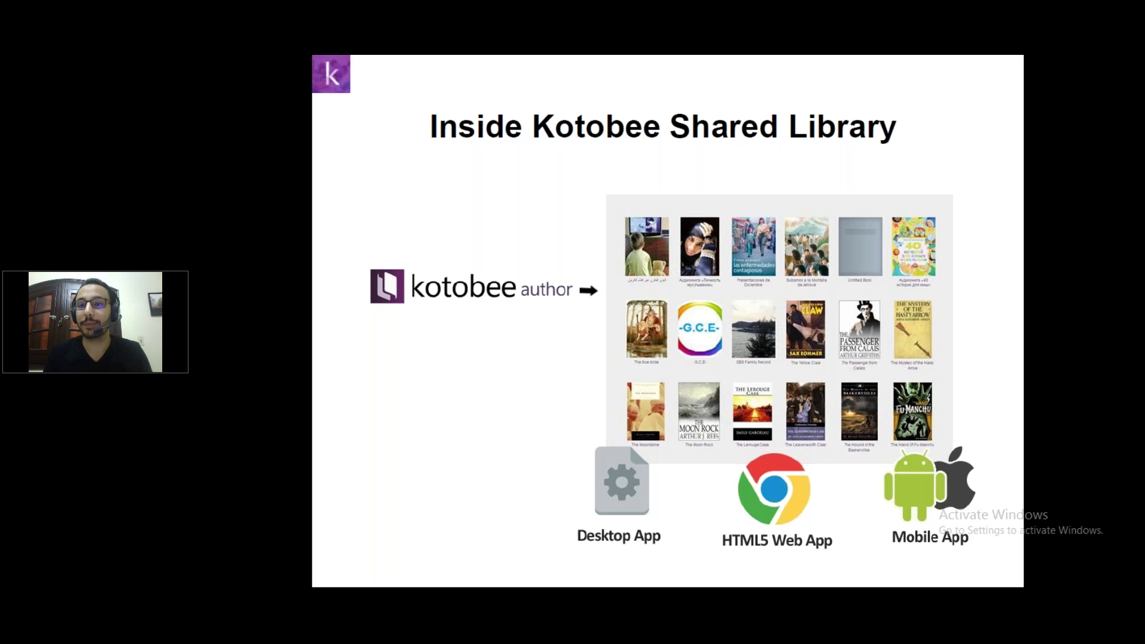
key(Right)
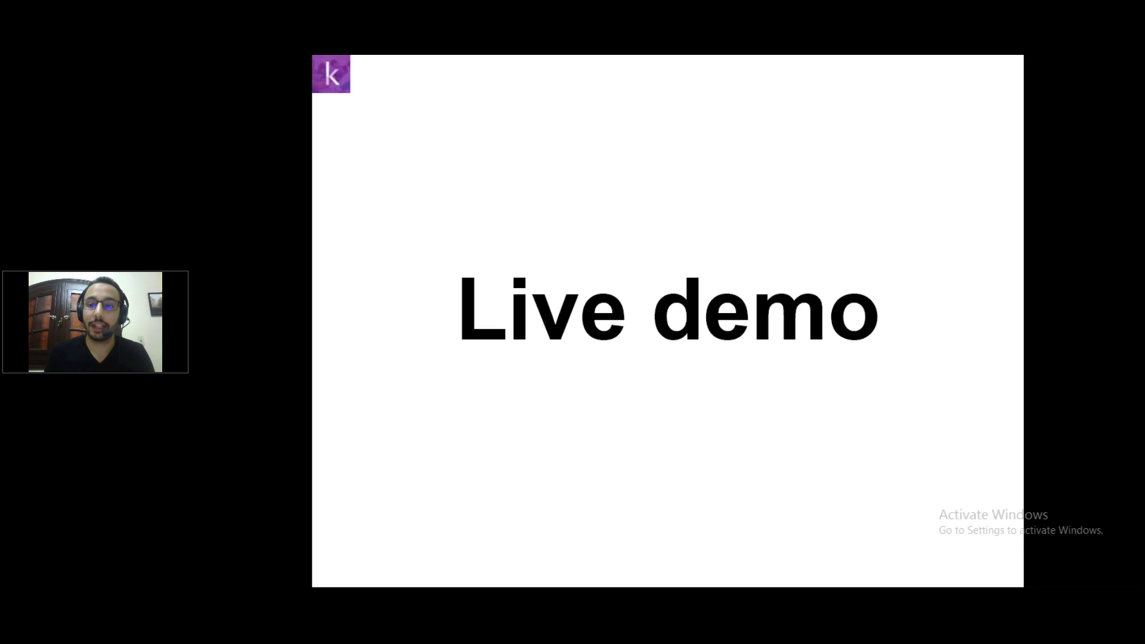
key(Escape)
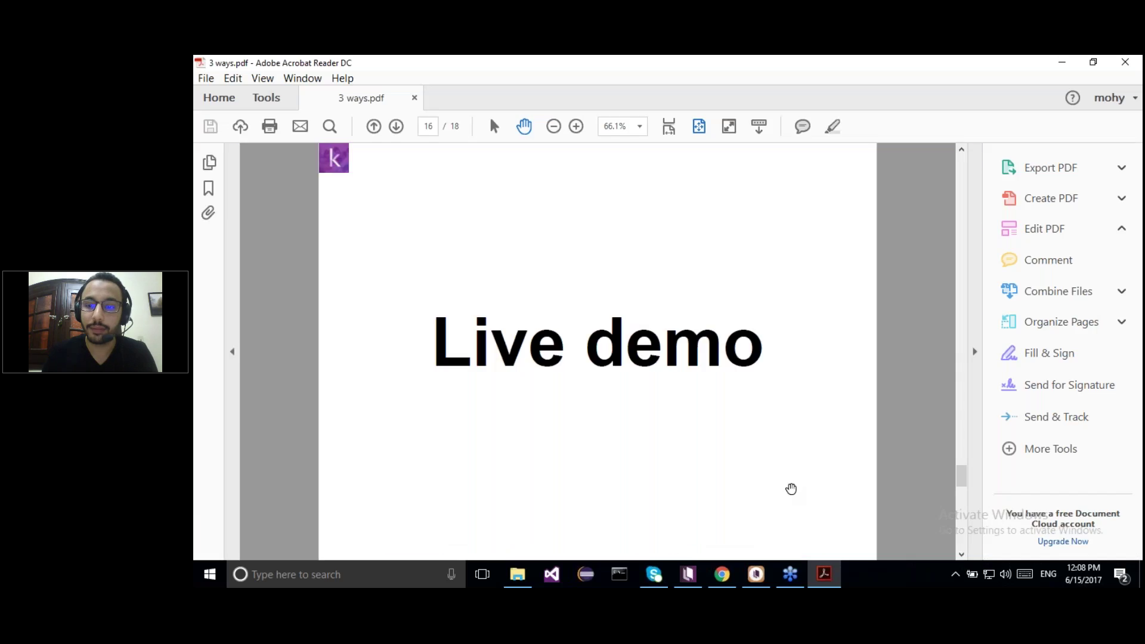
Switch to Kotobee Author and examine the PDF import options without importing a file.
click(692, 575)
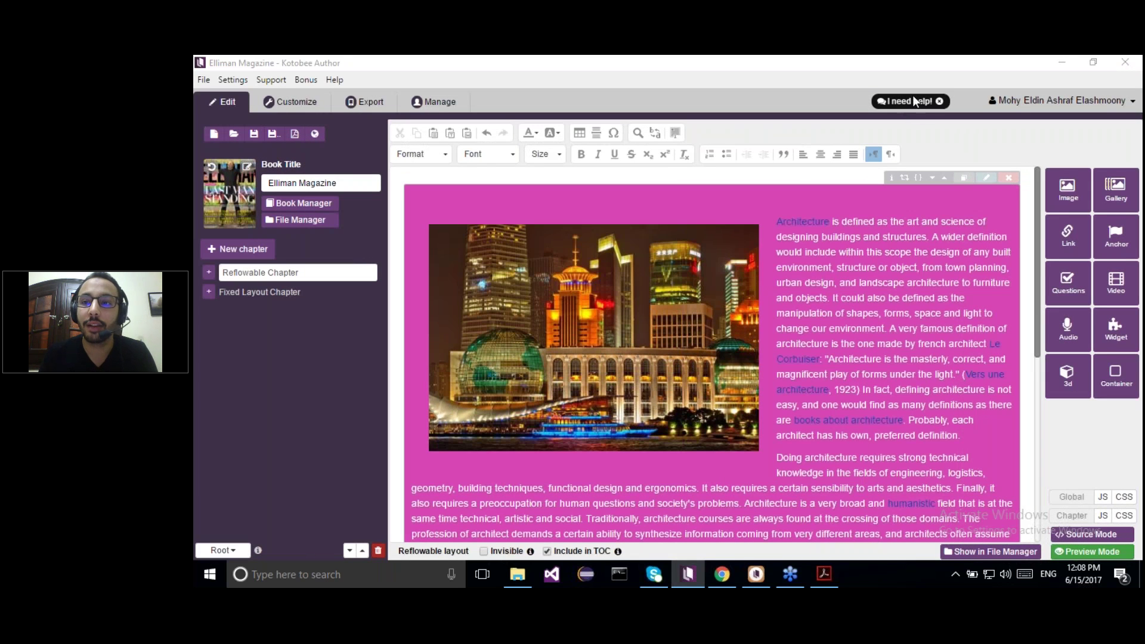
click(928, 86)
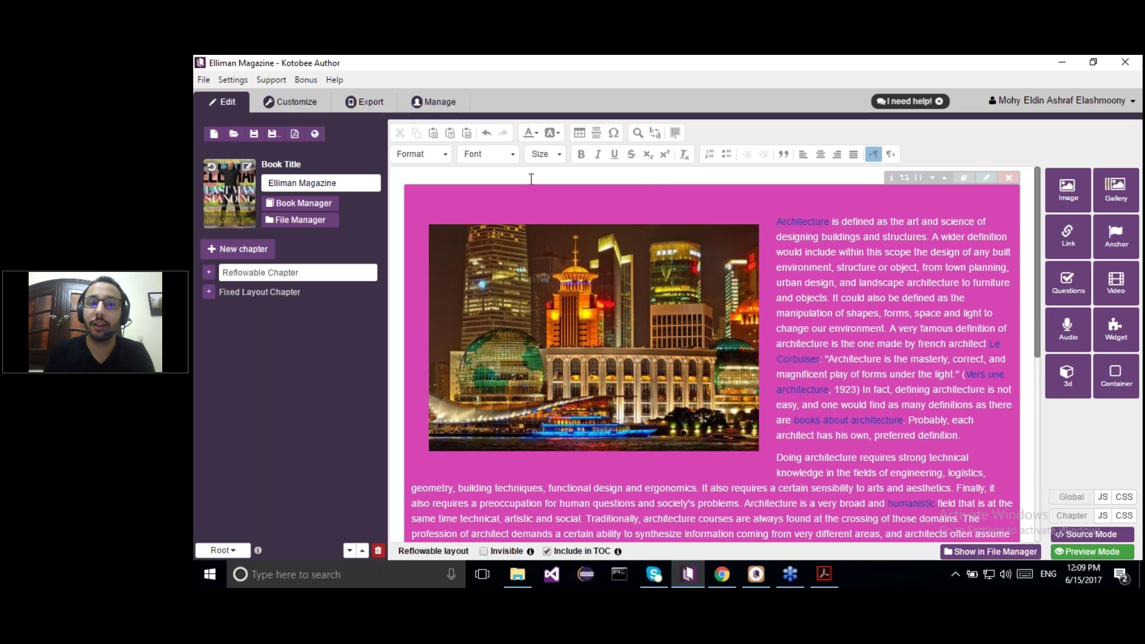
click(296, 135)
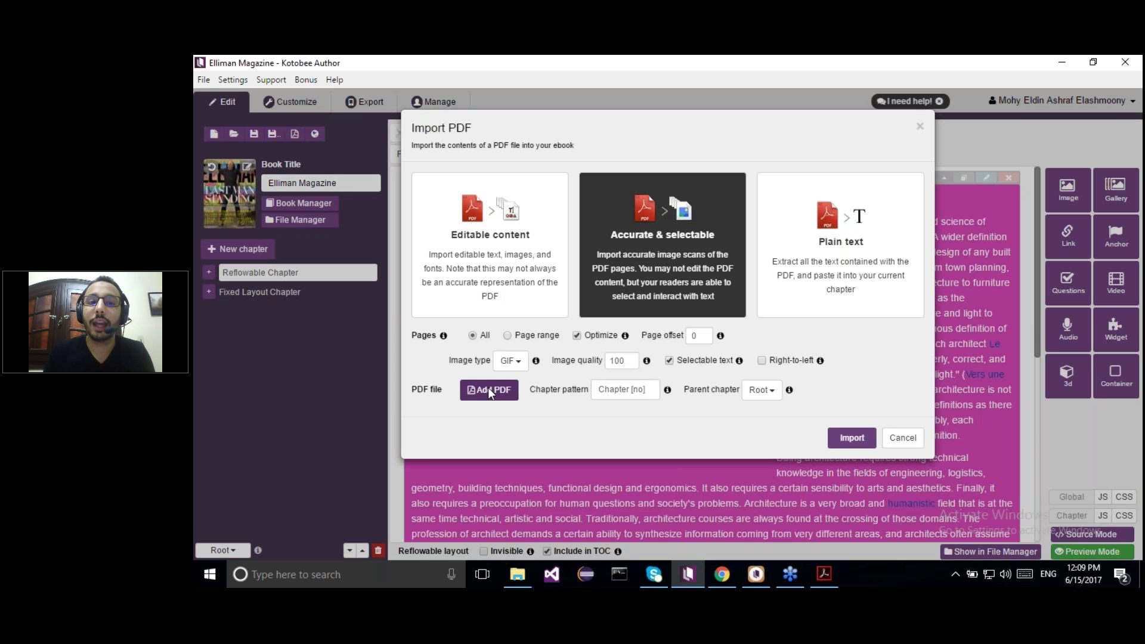
click(902, 438)
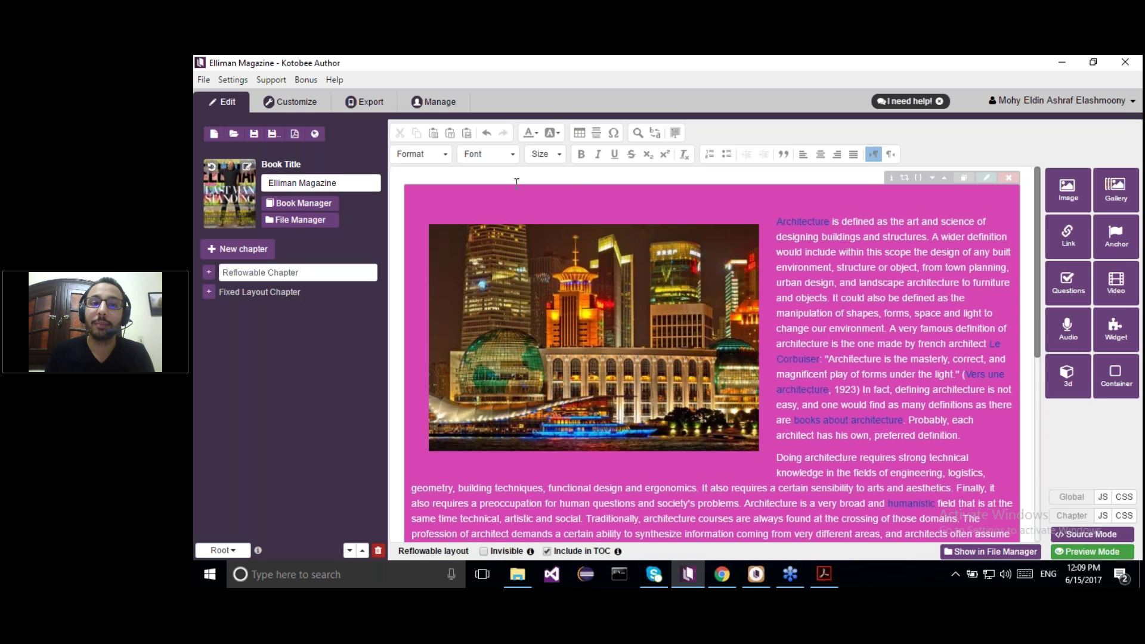
Examine the HTML import options without importing, and look at the Reflowable Chapter's source code.
click(315, 134)
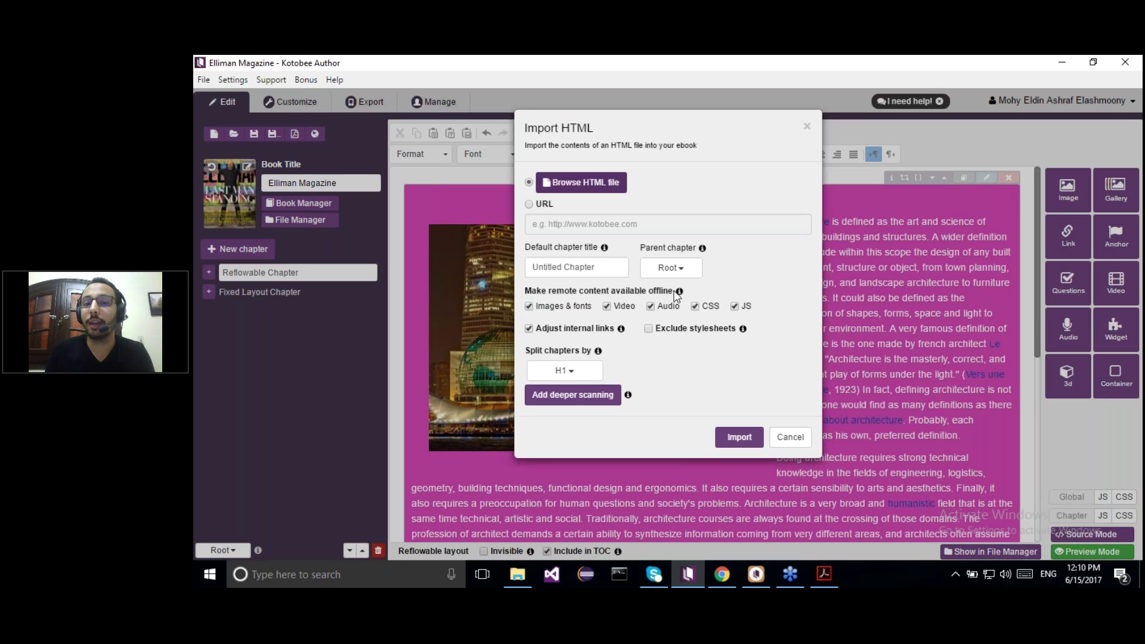
click(785, 442)
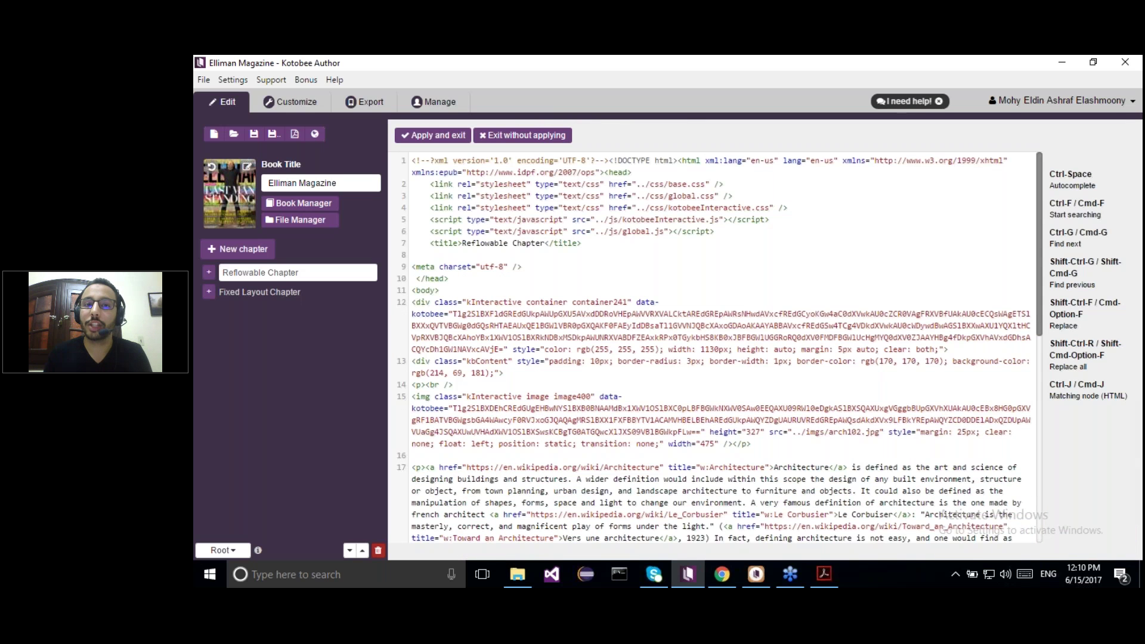
click(457, 136)
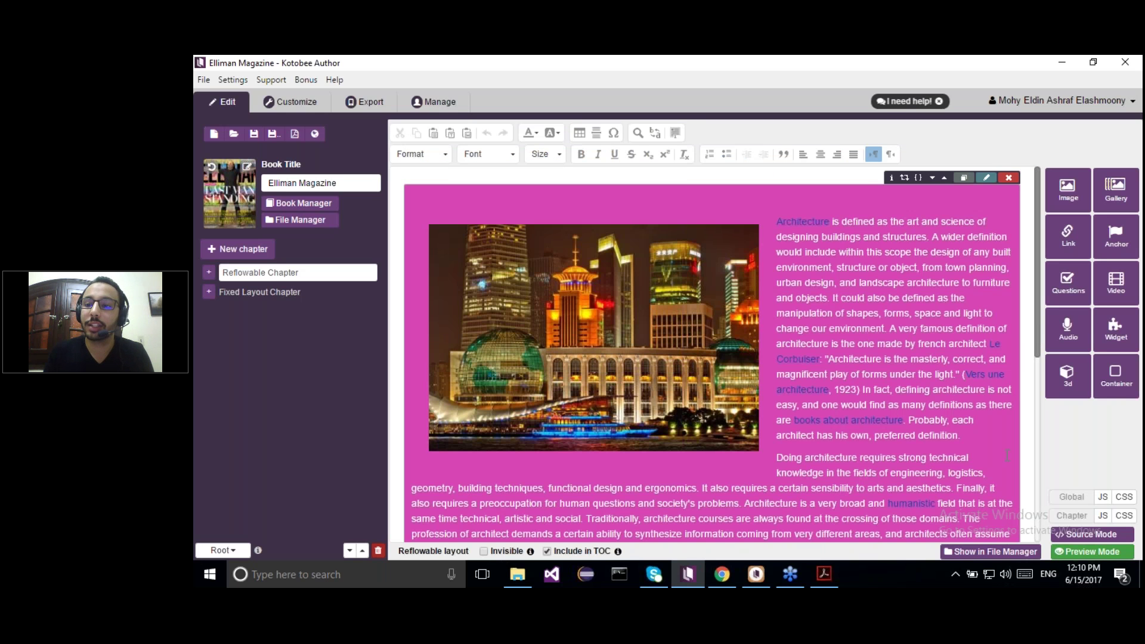
click(1122, 516)
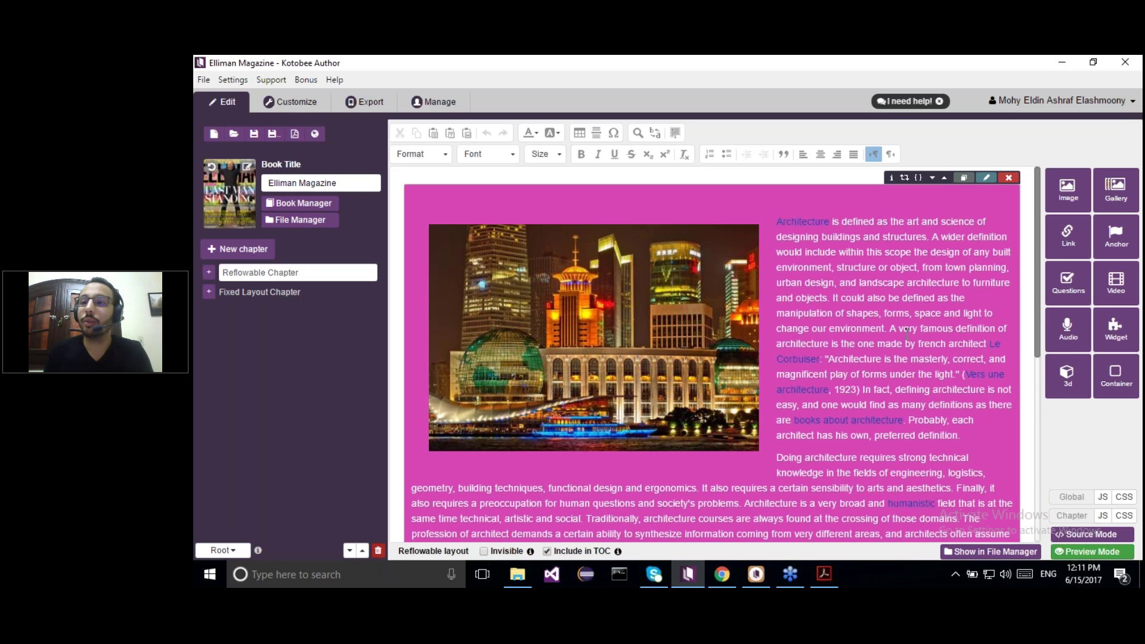
Restart the ebook preview in the customization view and set the header background gradient's start color to #1e68d6.
click(313, 98)
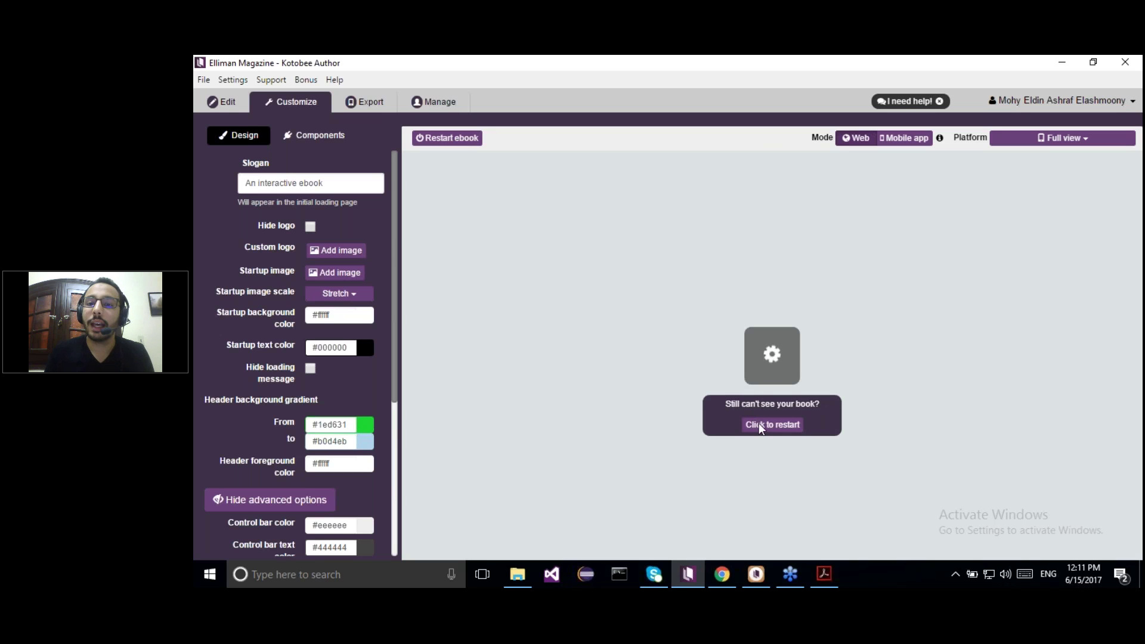
click(759, 424)
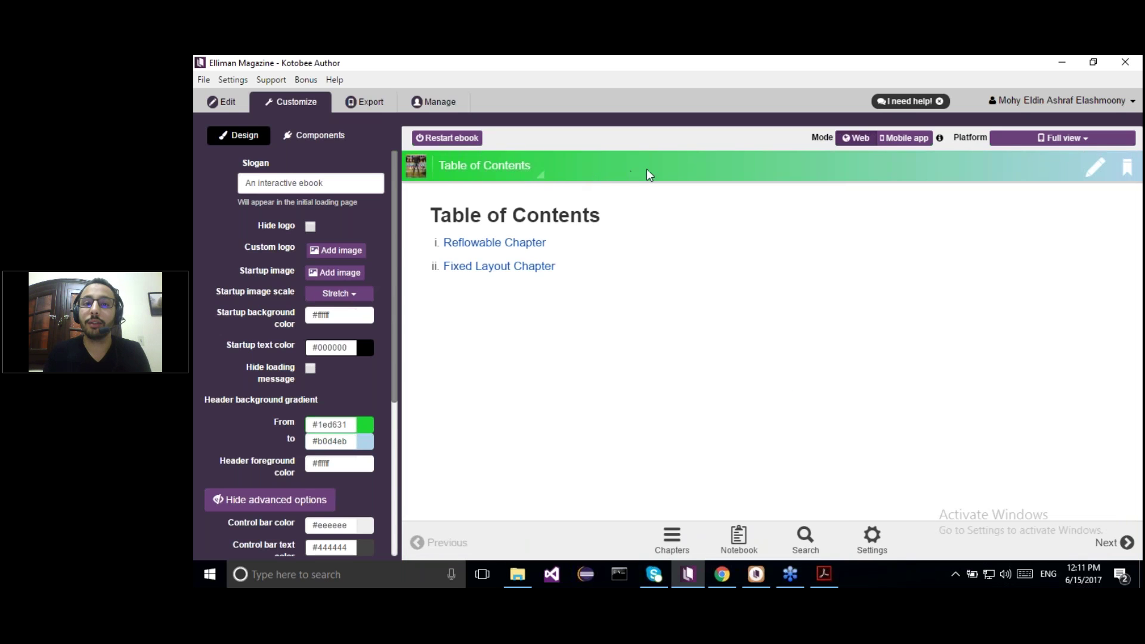
click(349, 424)
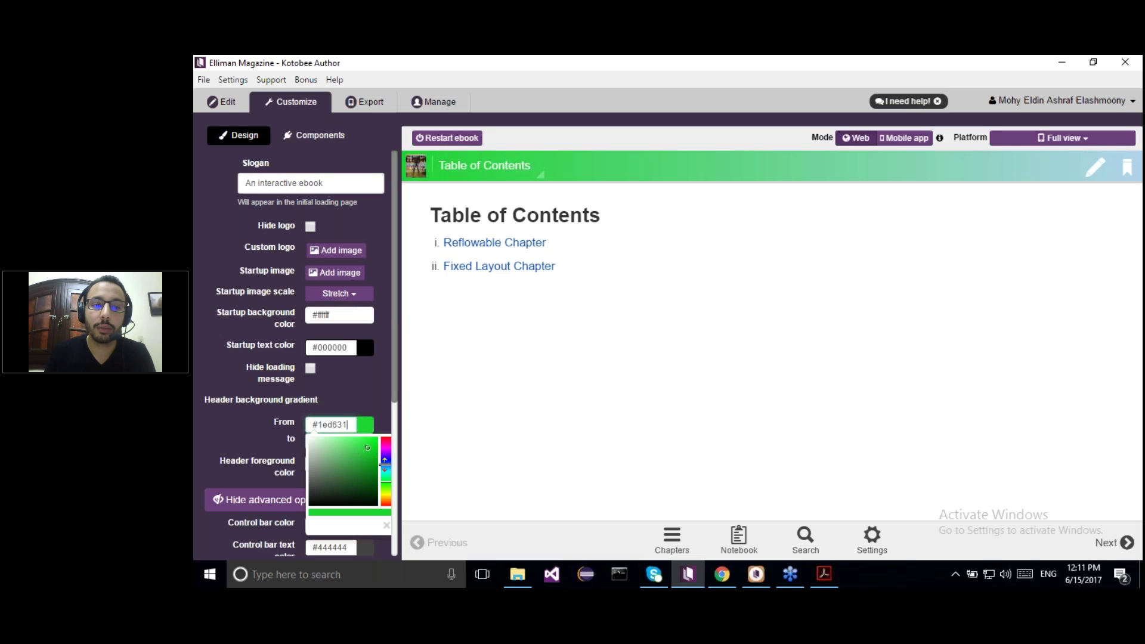
click(383, 457)
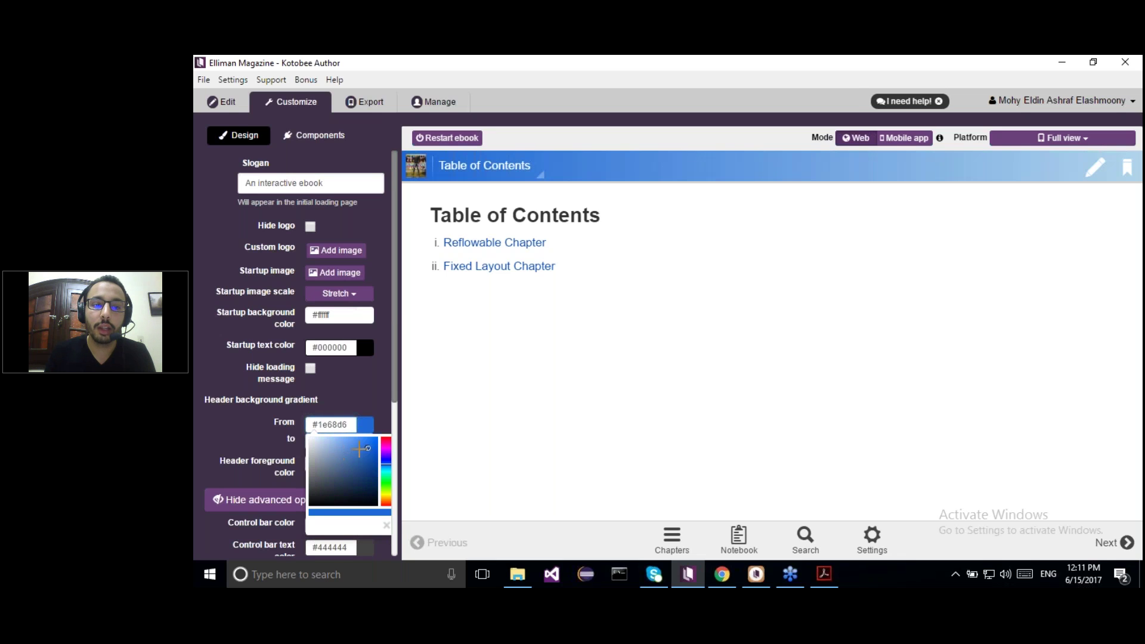
click(383, 403)
Set the end color of the header background gradient to #c5d426.
click(347, 442)
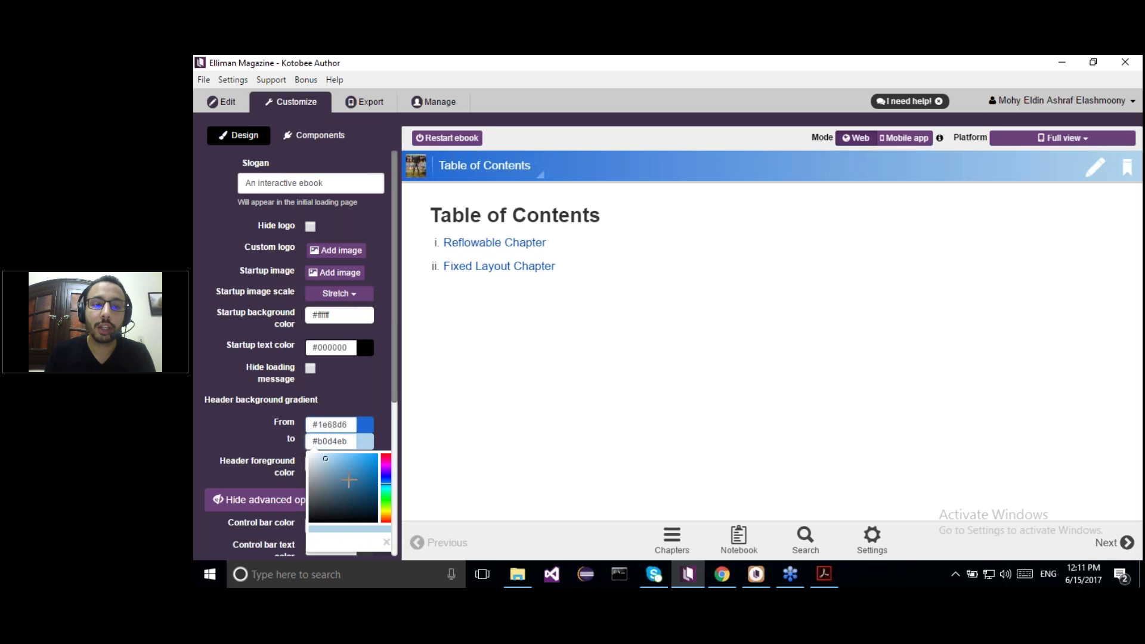
click(386, 511)
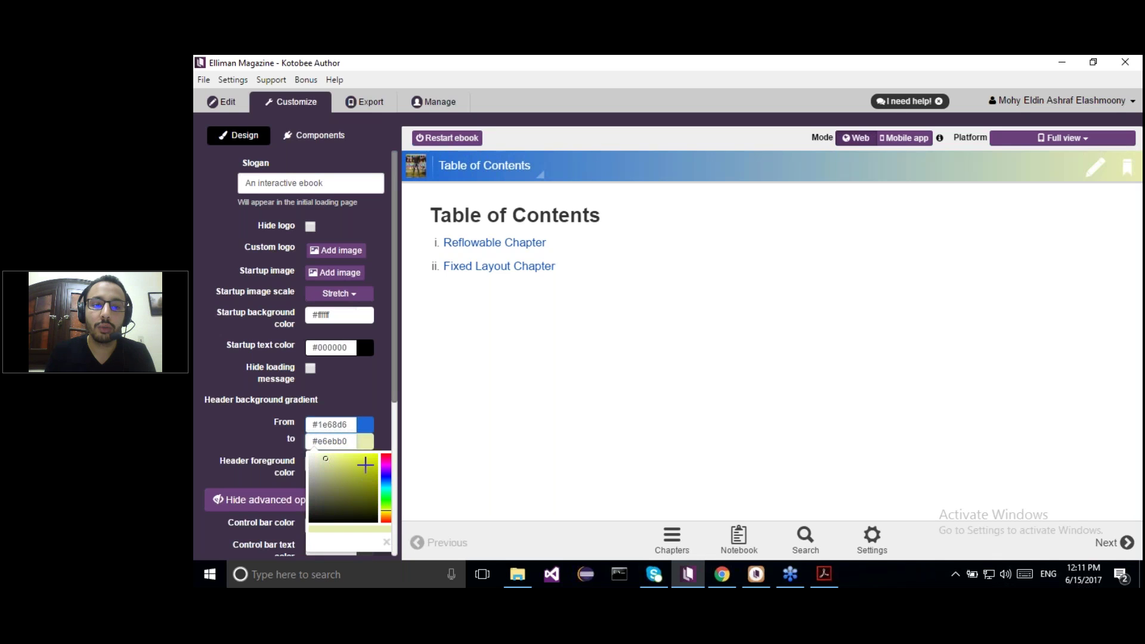
click(366, 464)
click(382, 401)
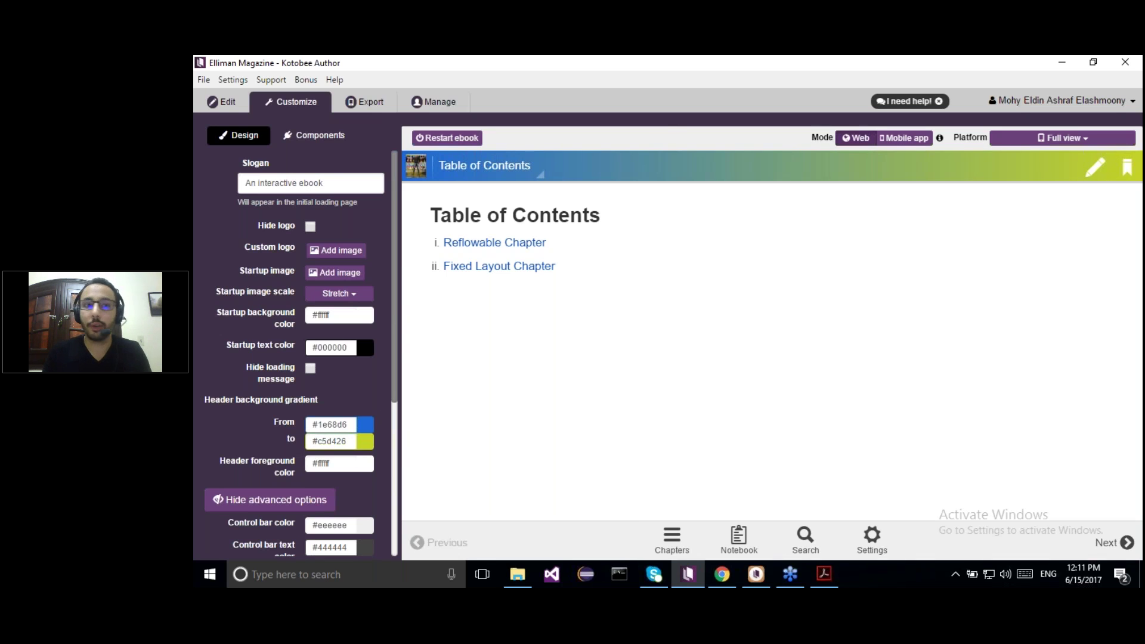
Show the ebook's component settings and check the reader tools on the word "defined" in the Reflowable Chapter preview.
click(335, 139)
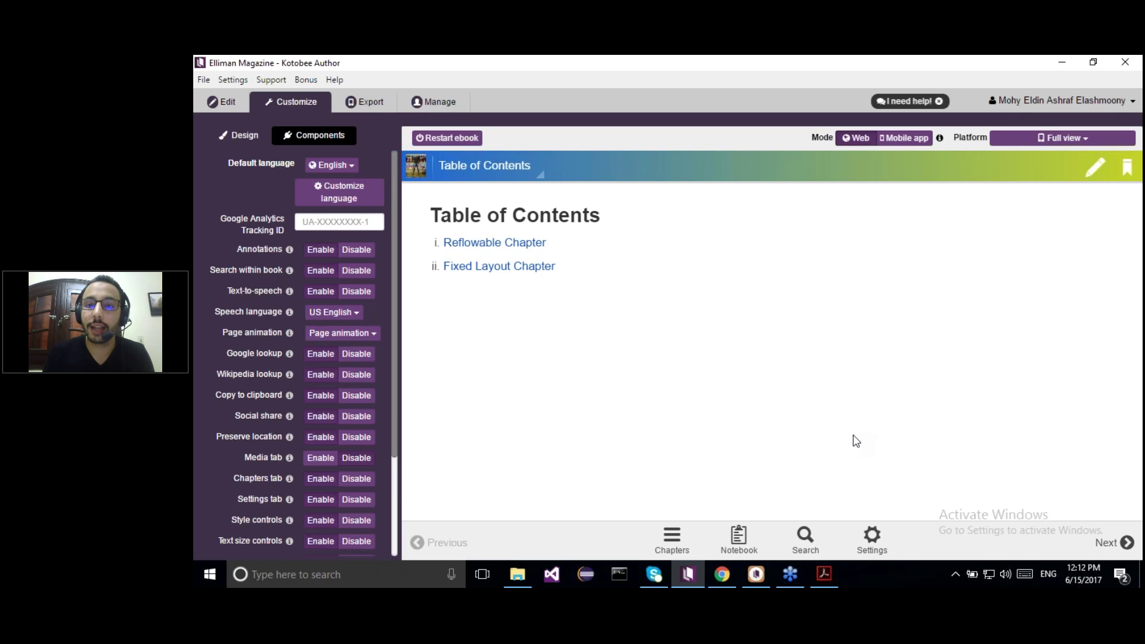
click(1127, 543)
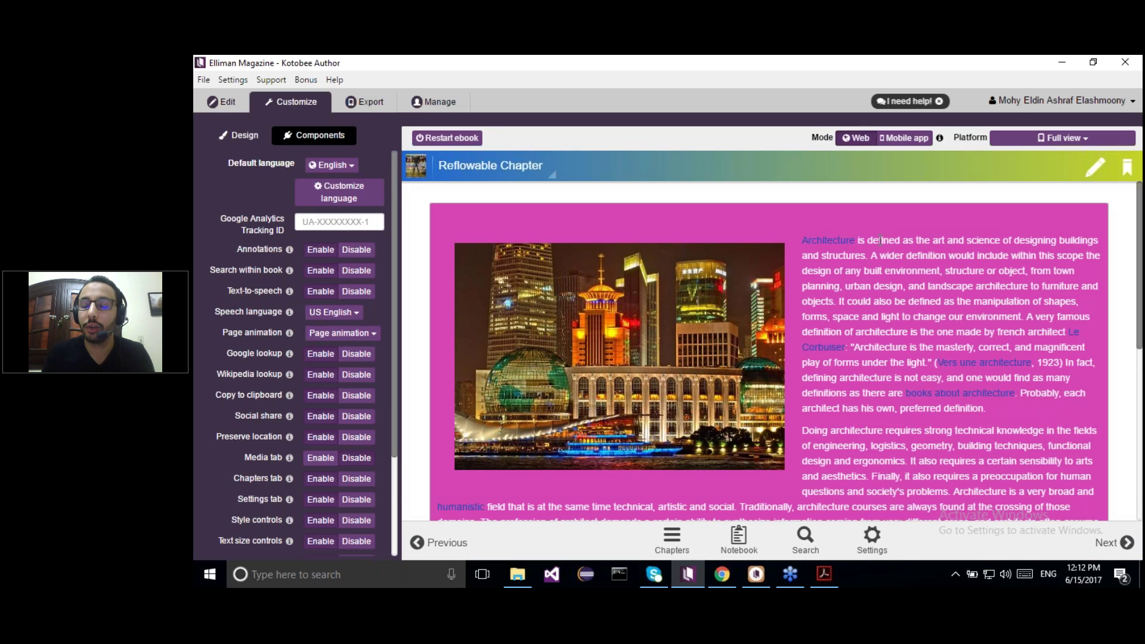
double_click(880, 240)
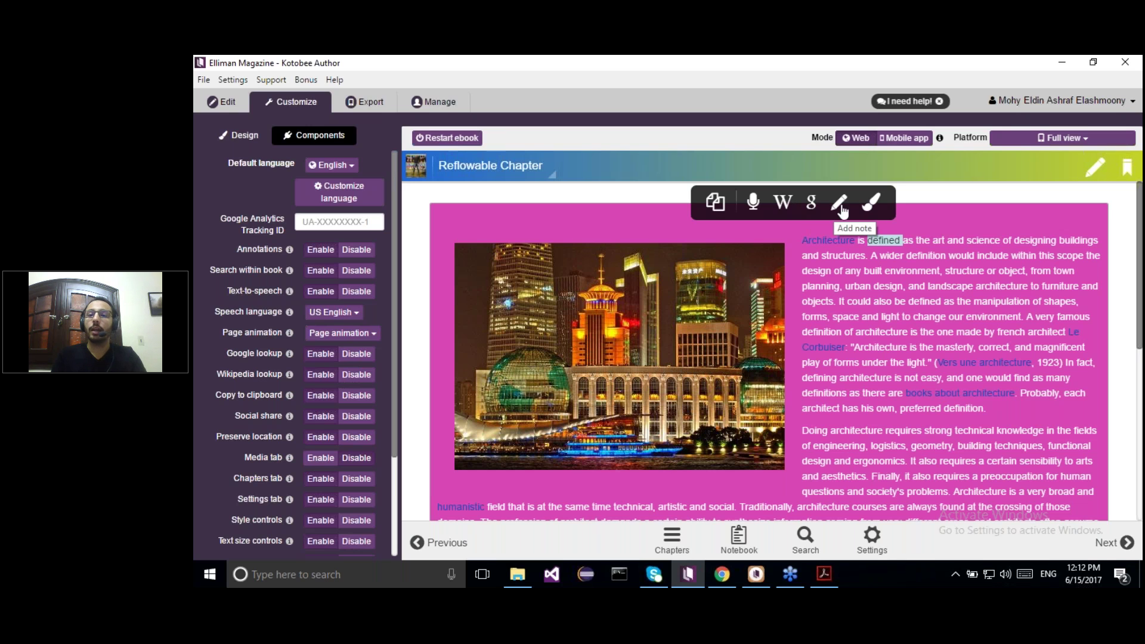
click(873, 205)
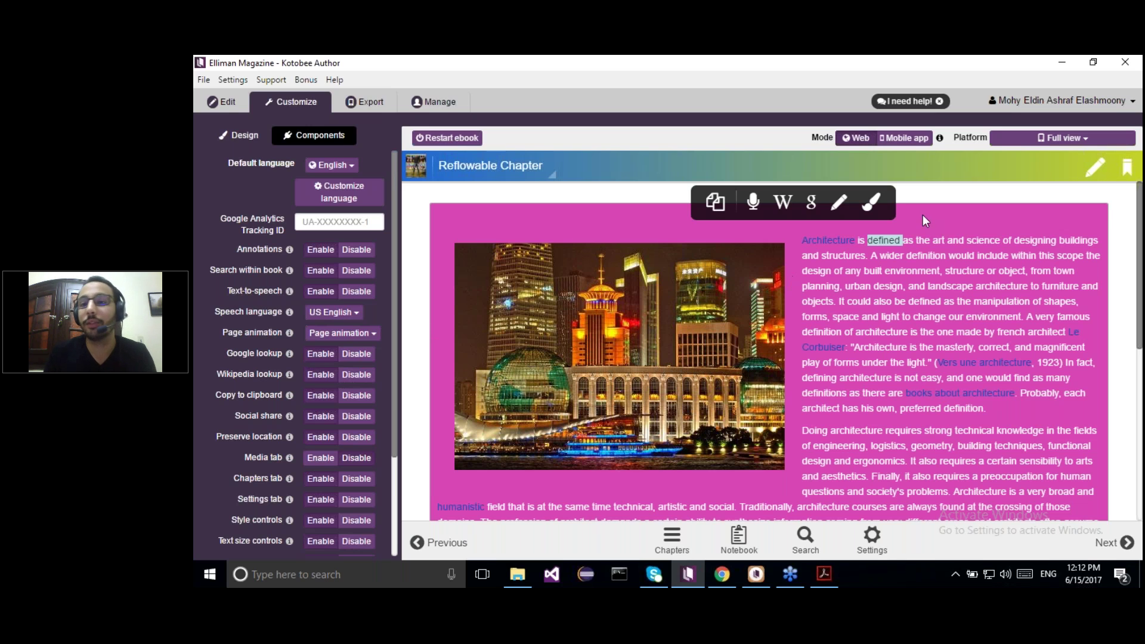
click(966, 213)
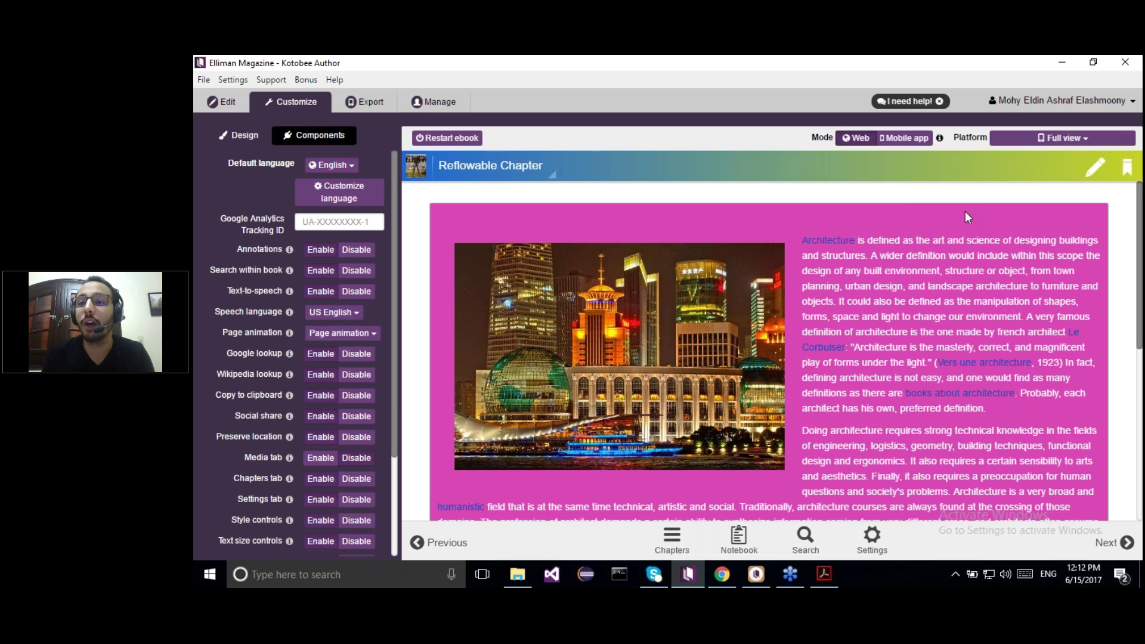
Preview the Reflowable Chapter on the iPad platform.
click(1017, 138)
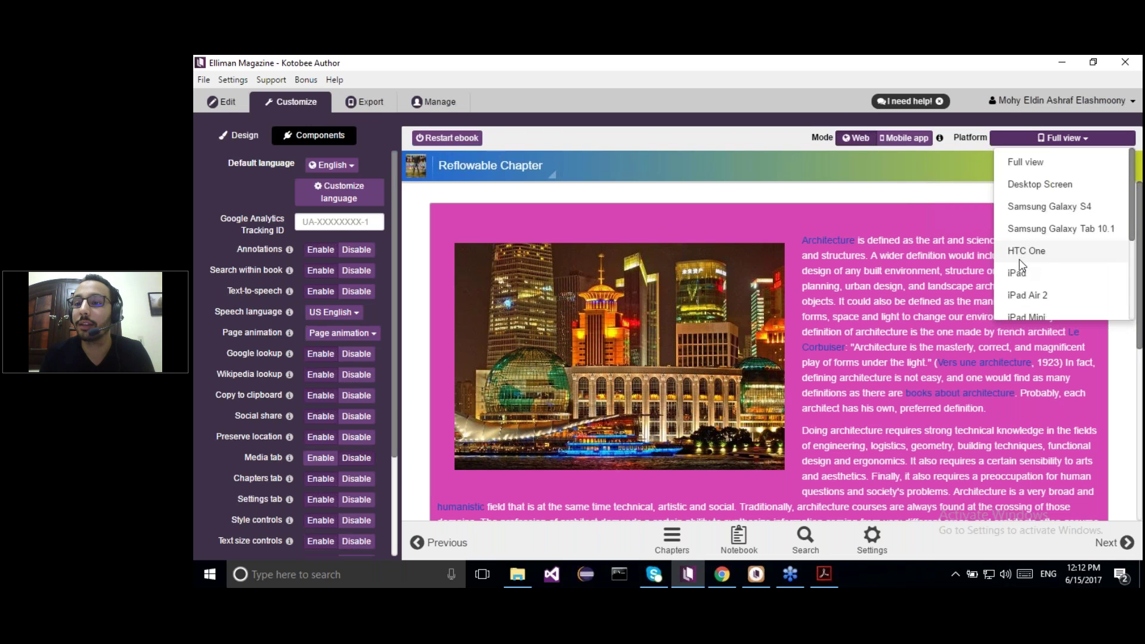
click(1018, 273)
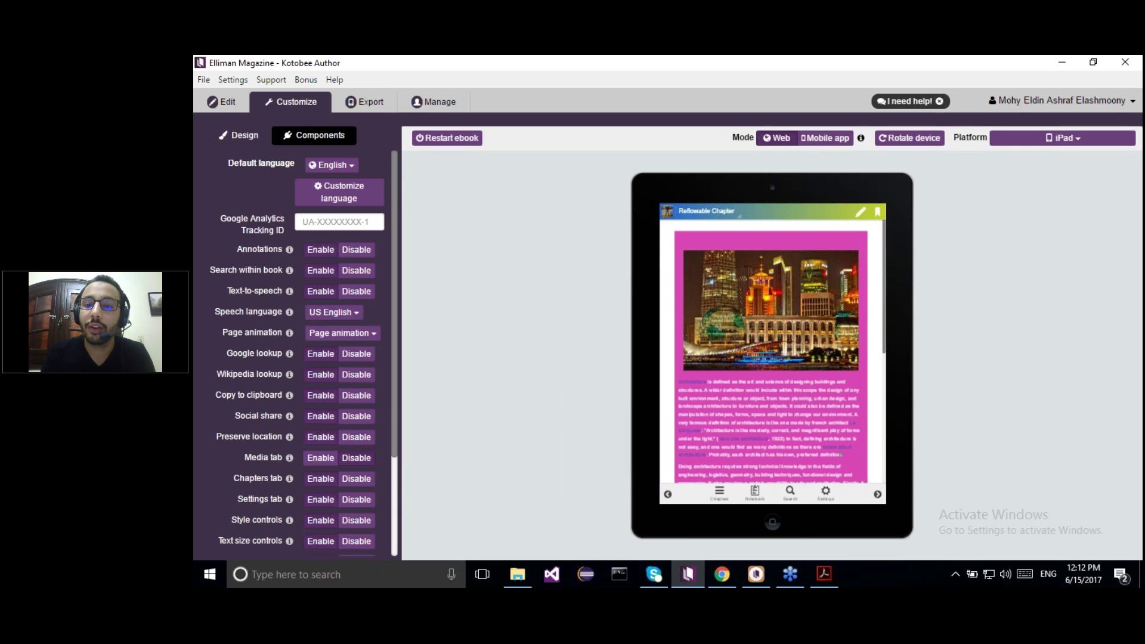
Rotate the iPad preview to landscape and page back to the Table of Contents.
click(898, 142)
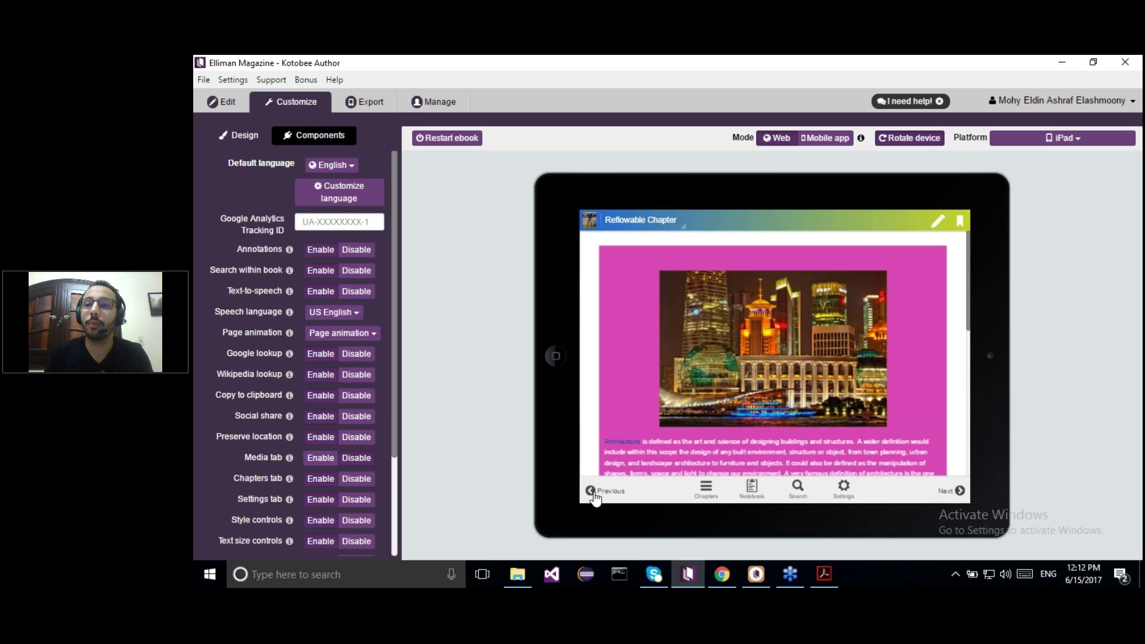
click(595, 494)
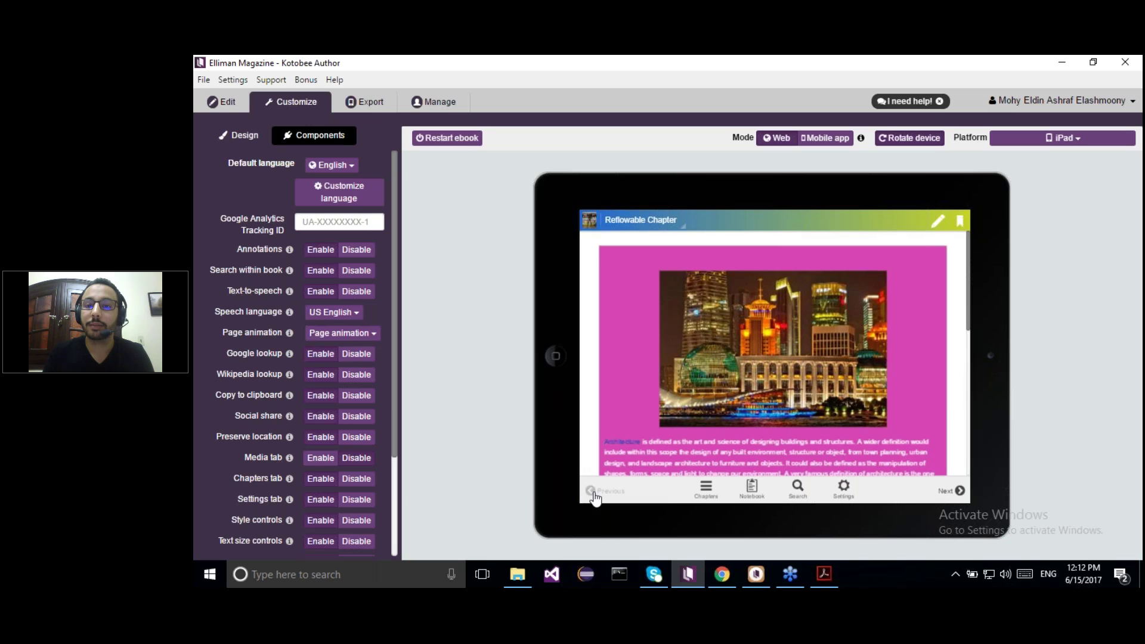
Preview the ebook on the iPhone 6 platform in portrait and zoom in on the Fixed Layout Chapter.
click(1039, 148)
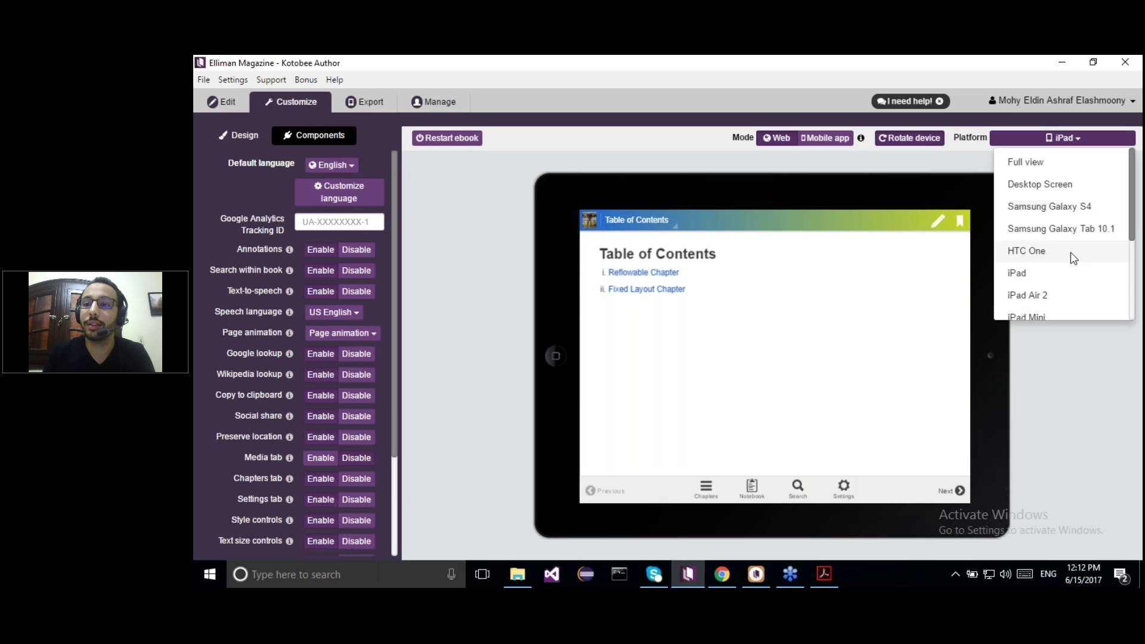
scroll(1129, 293, down, 3)
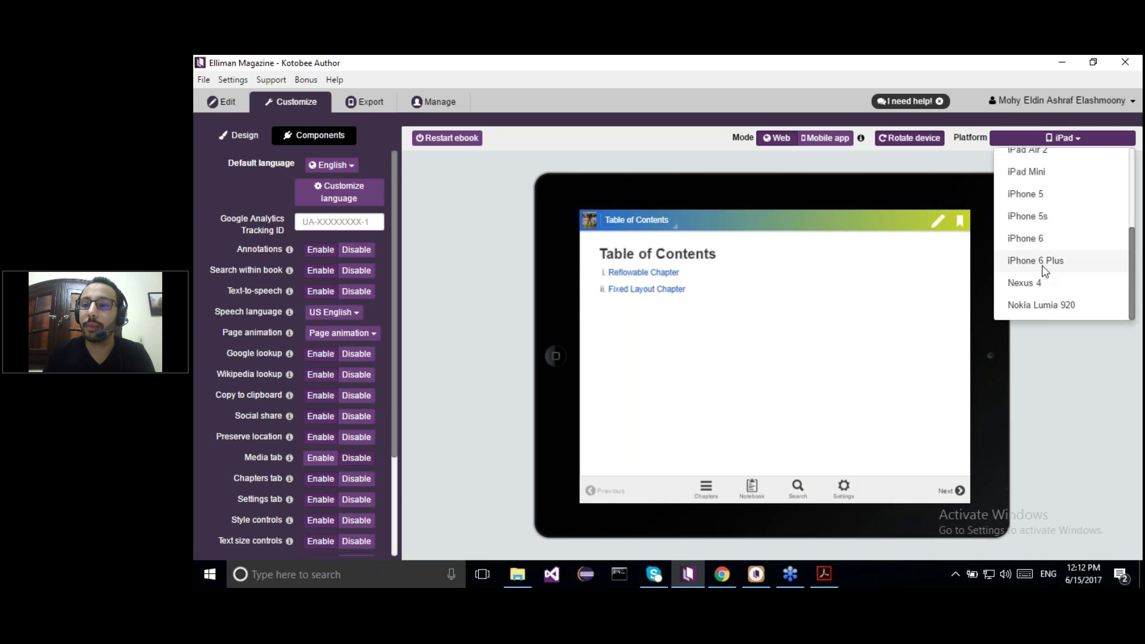
click(1026, 239)
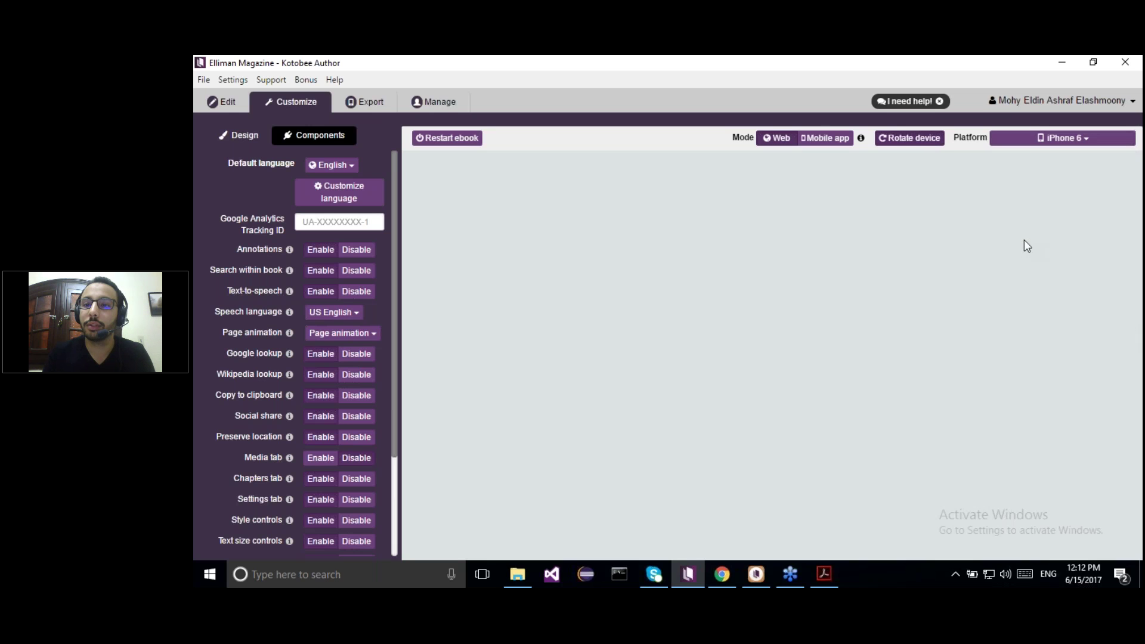
click(894, 138)
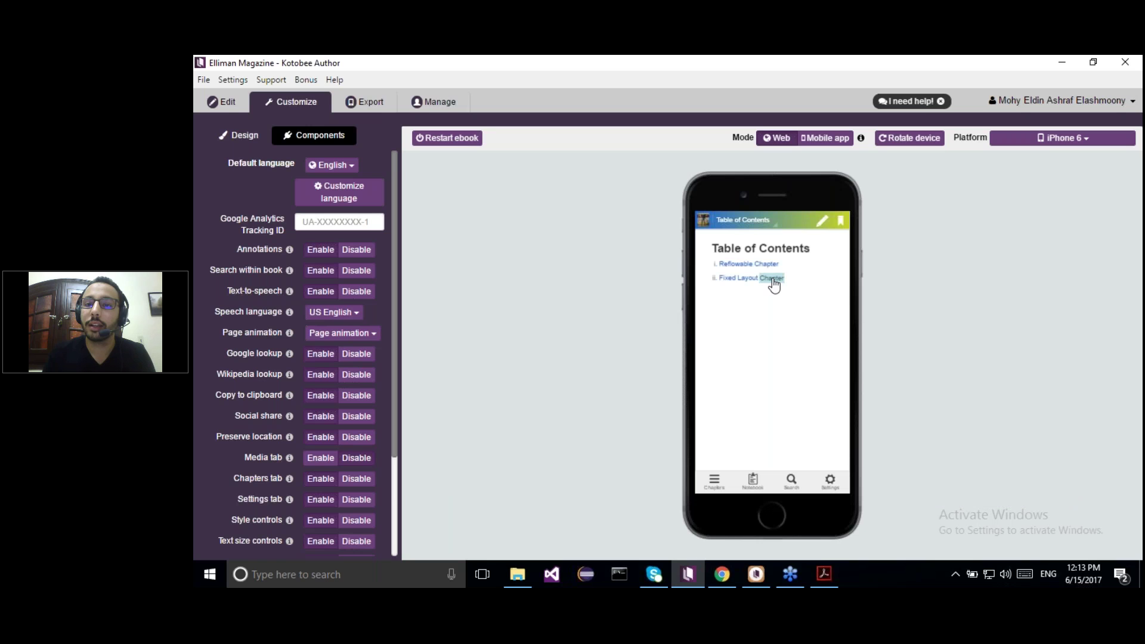
click(774, 278)
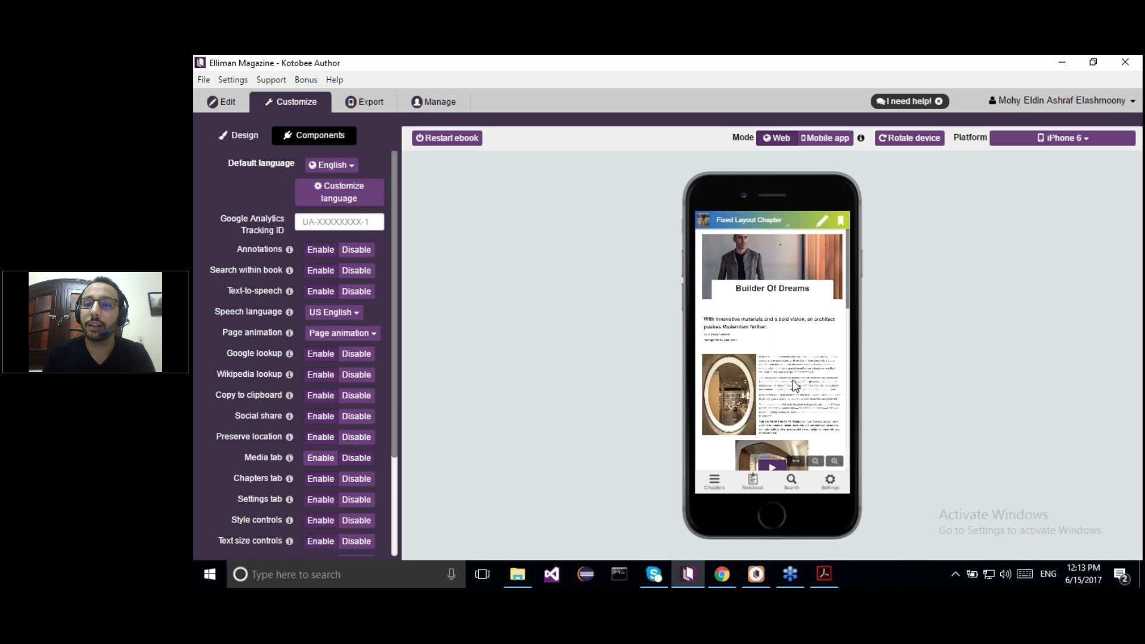
click(833, 461)
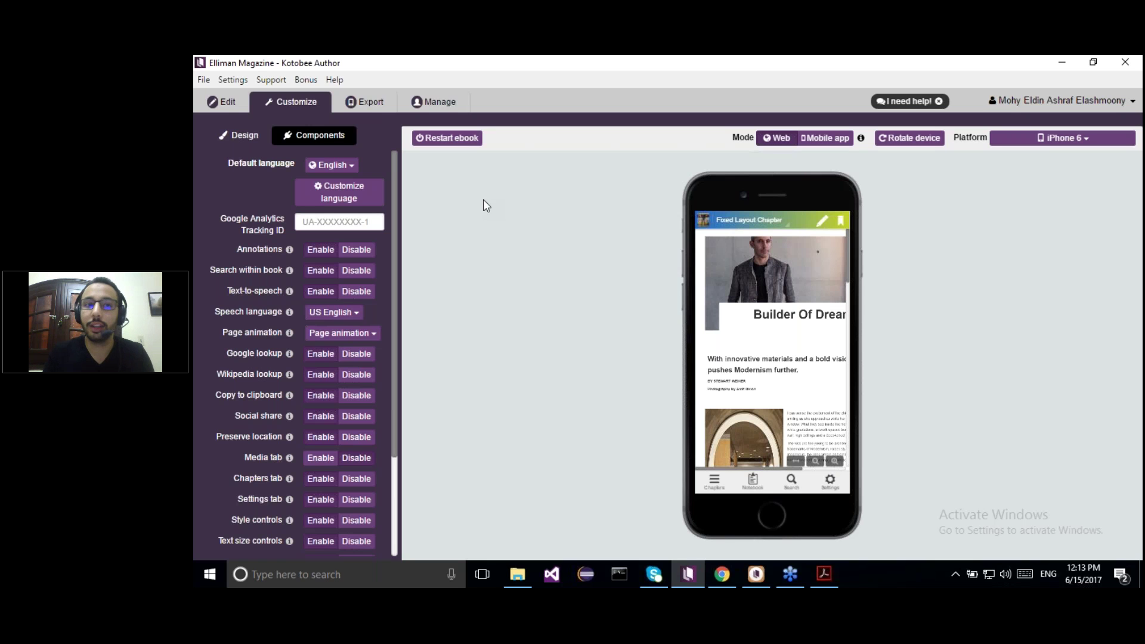
Show the ebook's export options for standard files.
click(366, 101)
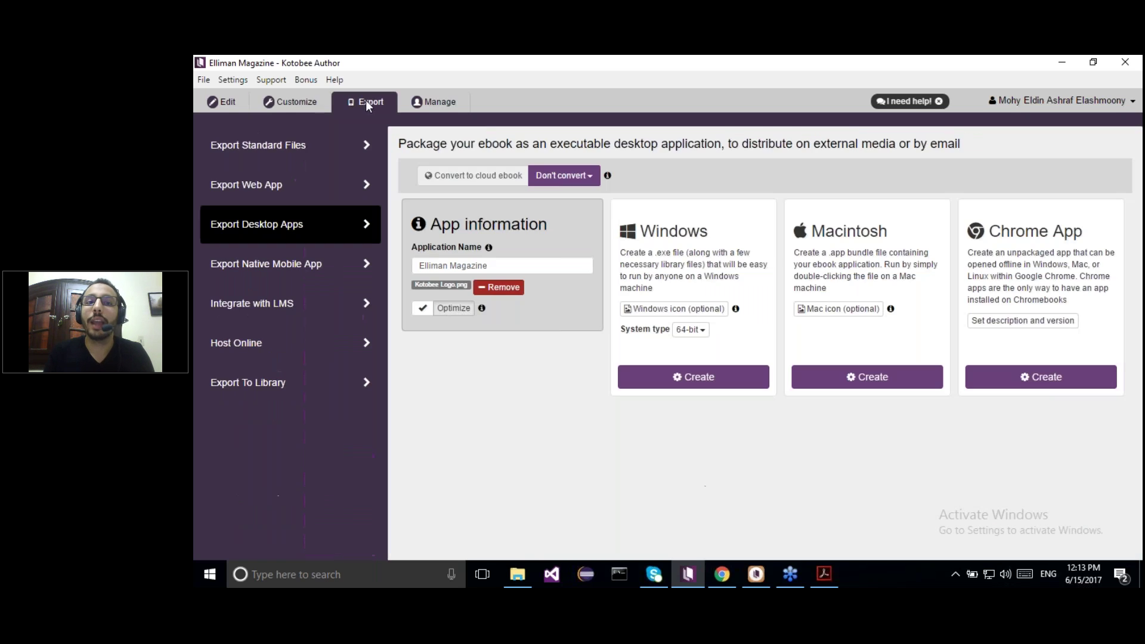
click(326, 140)
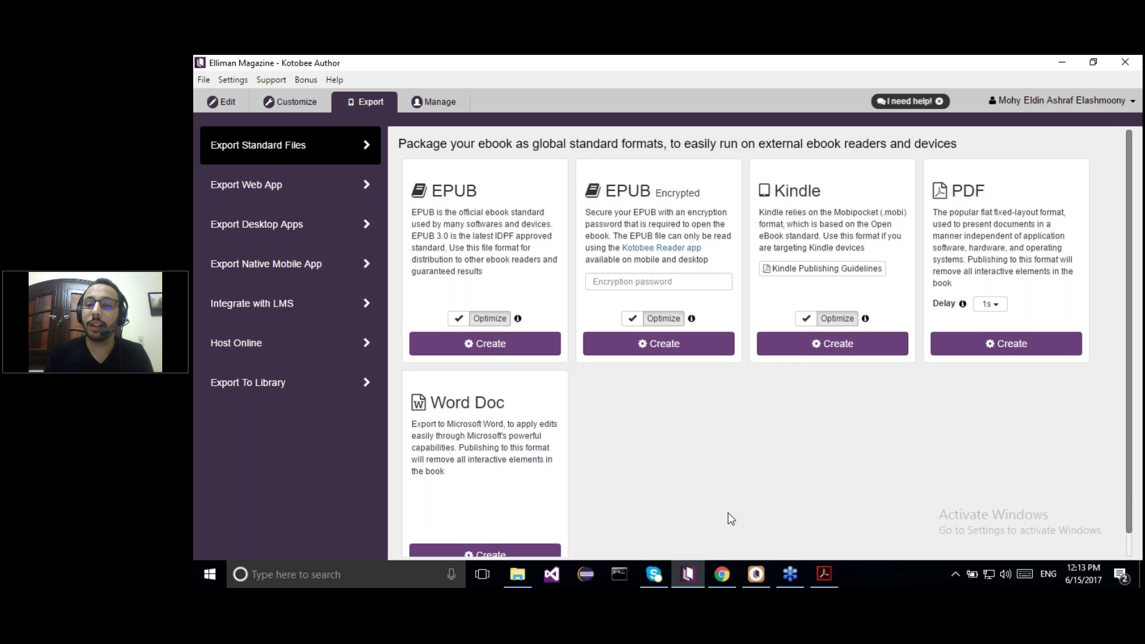
Open Elliman Magazine.epub from the Exports folder in Kotobee Reader, page back one chapter and return to the reader's start screen.
click(756, 573)
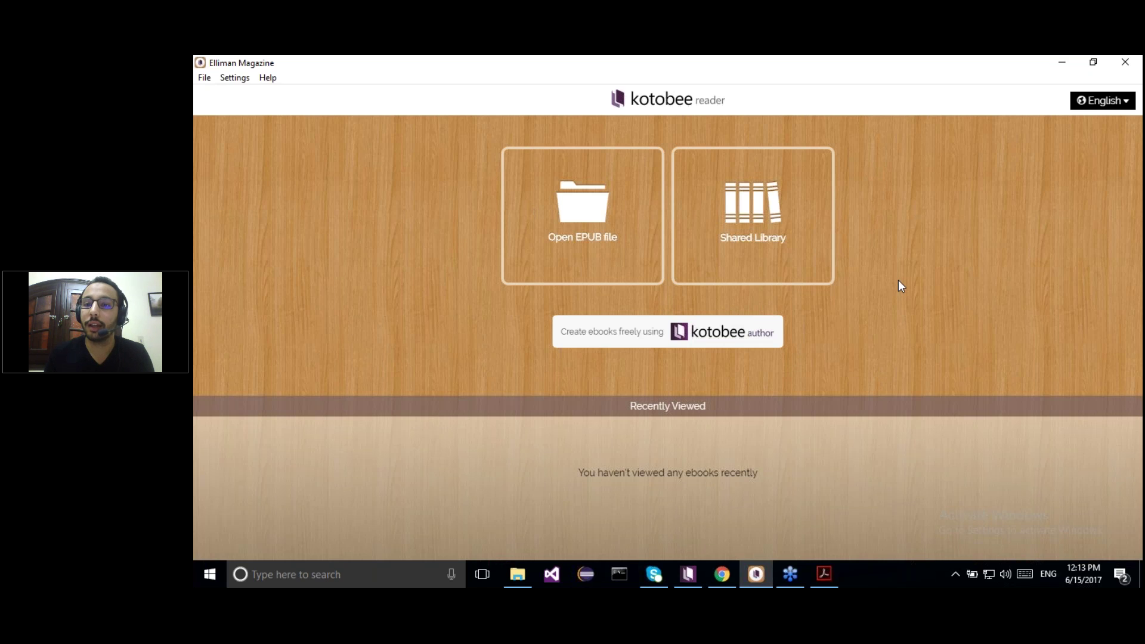
click(599, 234)
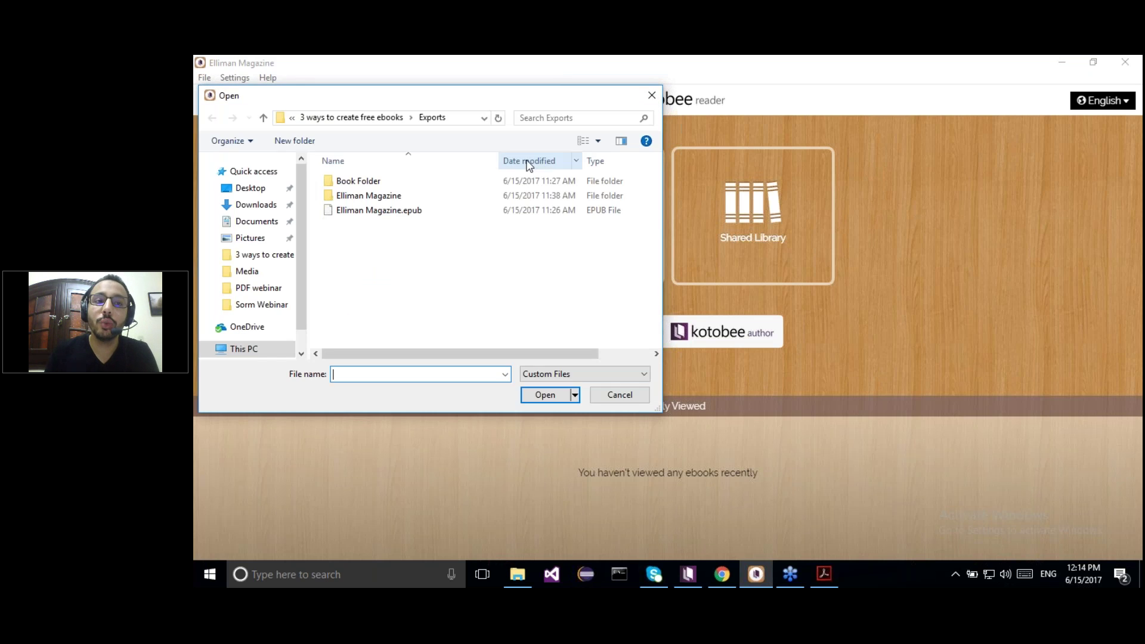
click(376, 212)
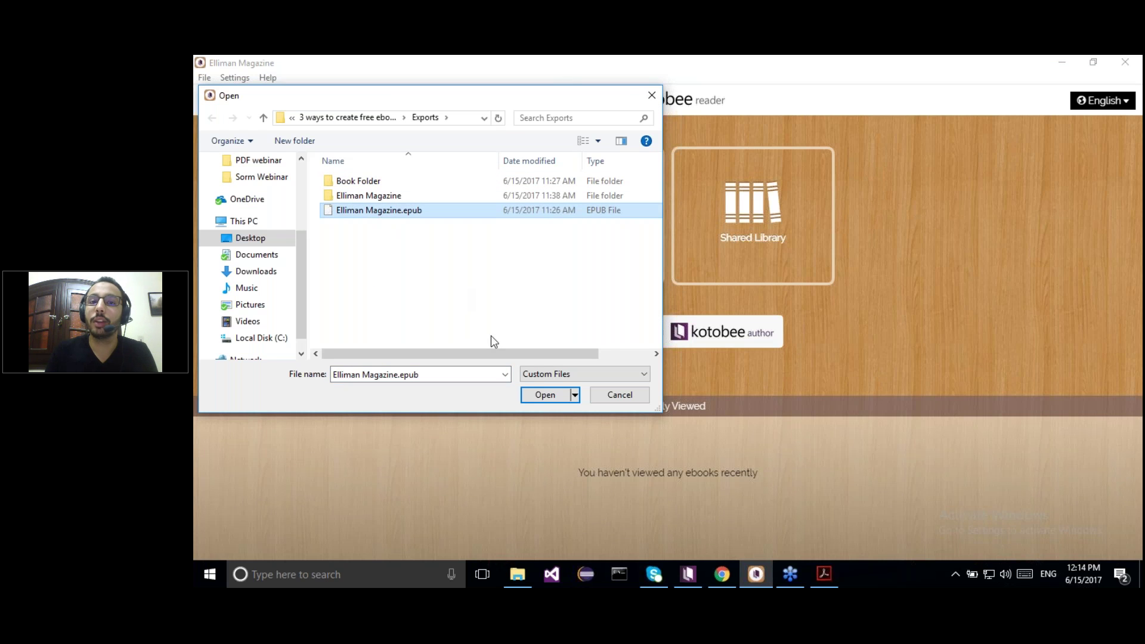
click(535, 394)
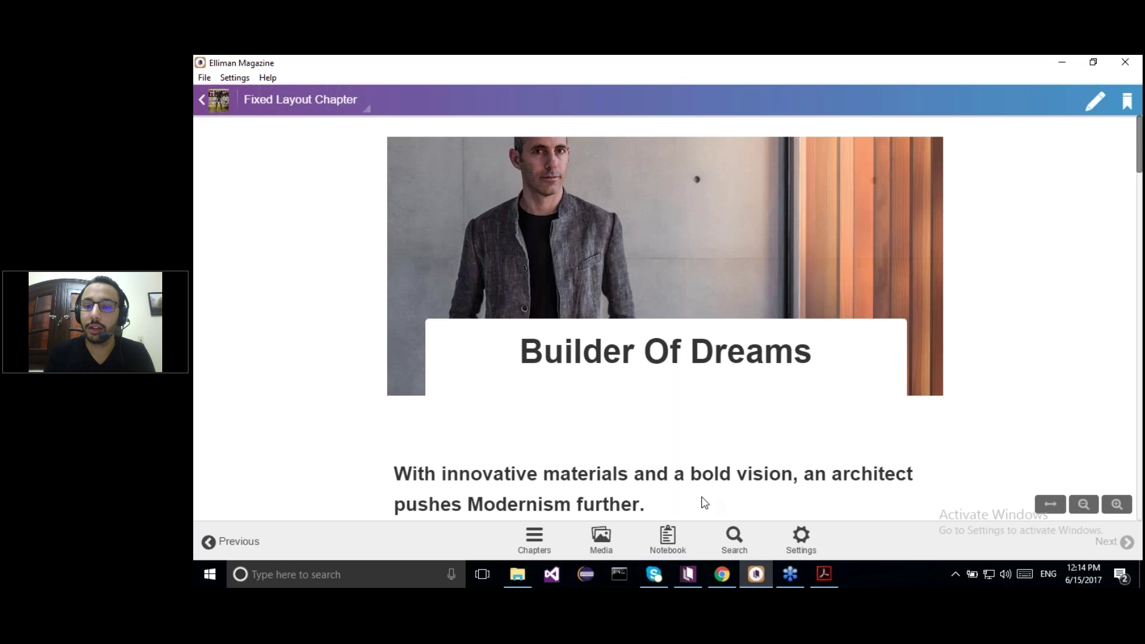
click(234, 546)
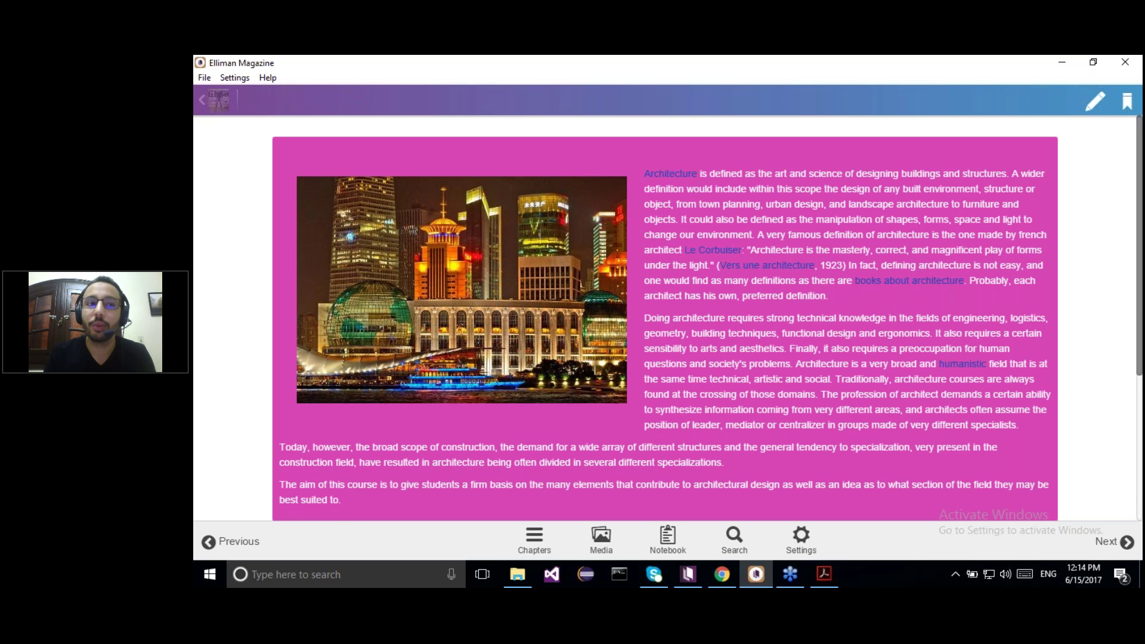
key(BackSpace)
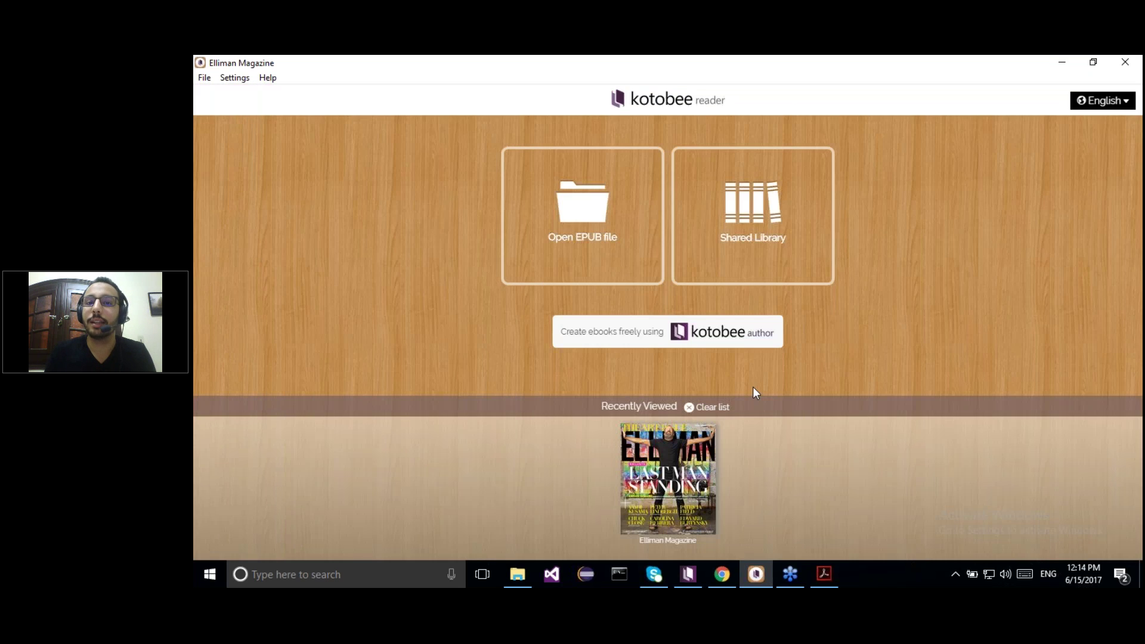
Switch back to Kotobee Author, show the web app export options and examine the exported files in Book Folder.
click(691, 580)
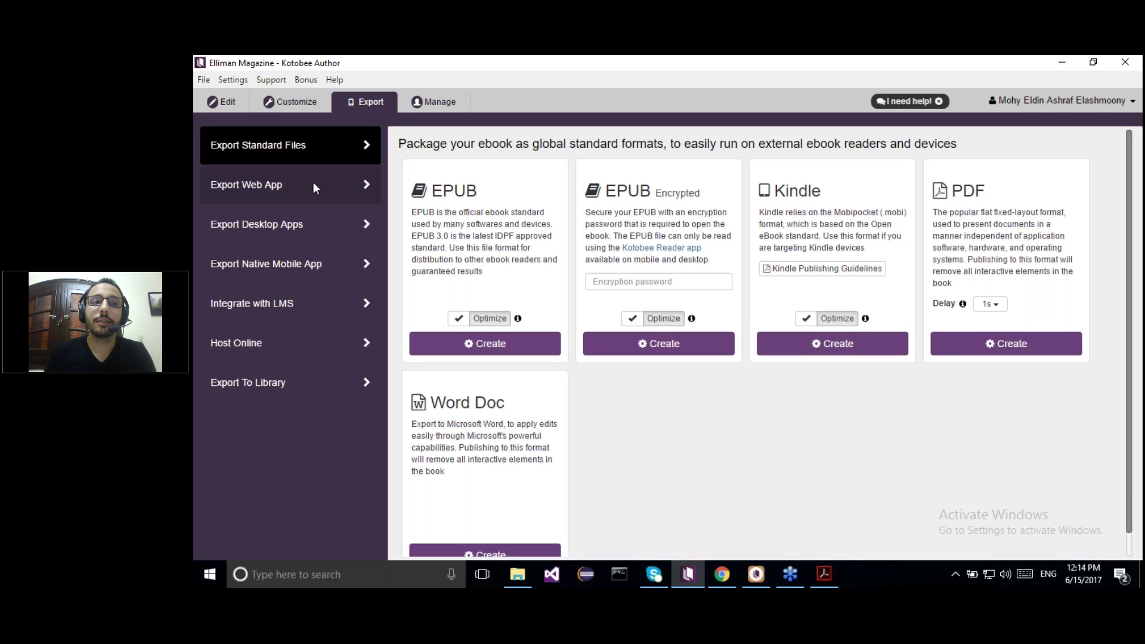
click(314, 185)
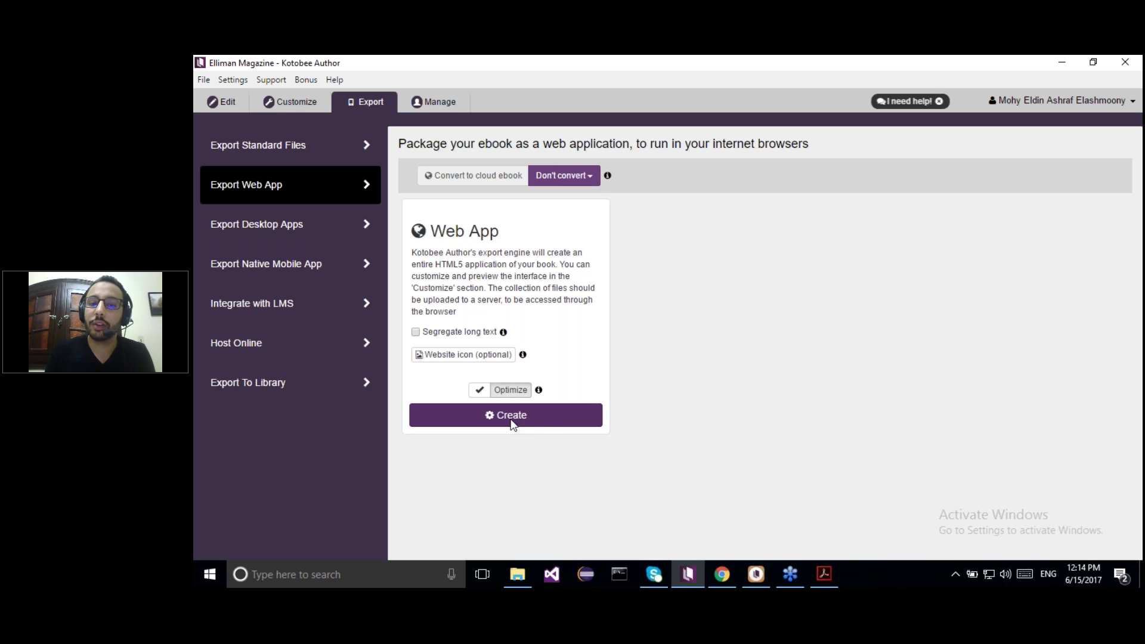
click(524, 567)
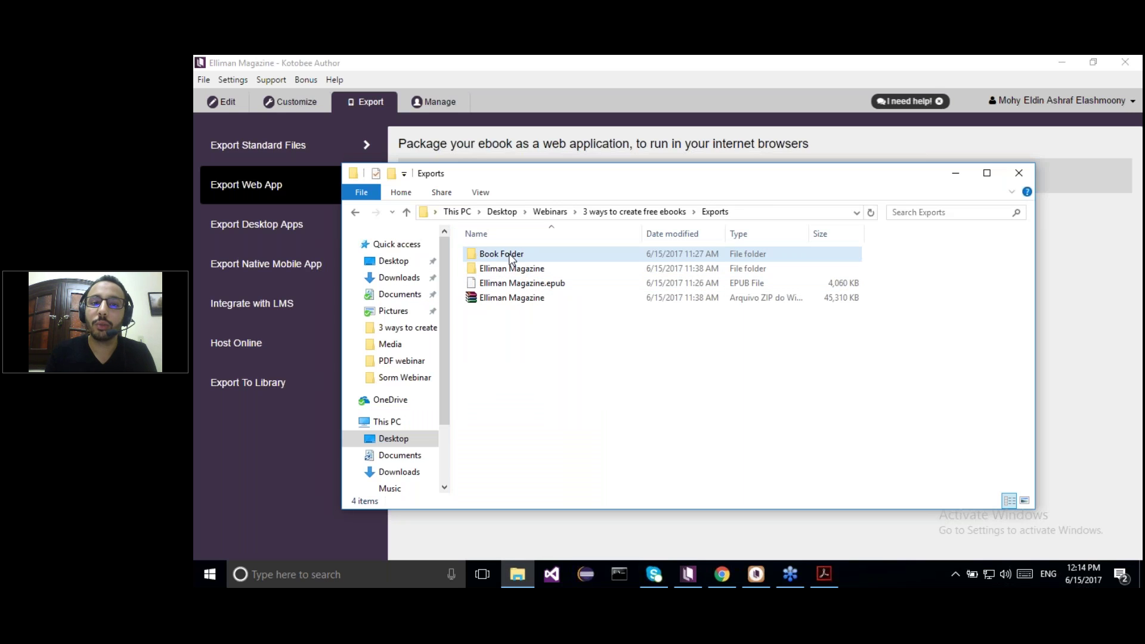
click(511, 257)
double_click(511, 257)
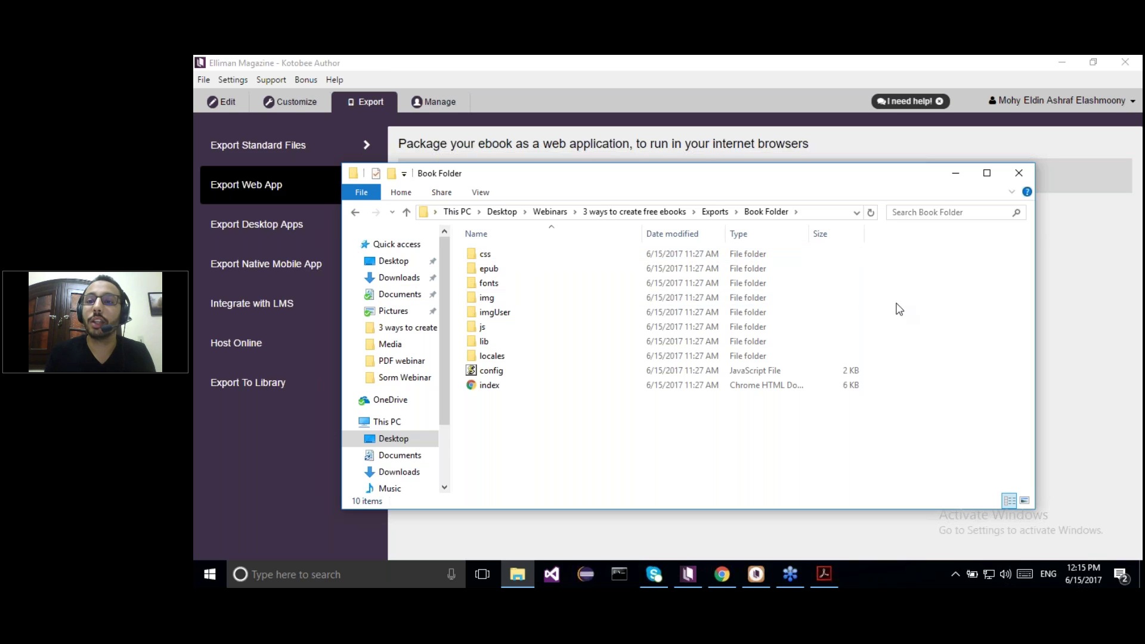
click(1081, 308)
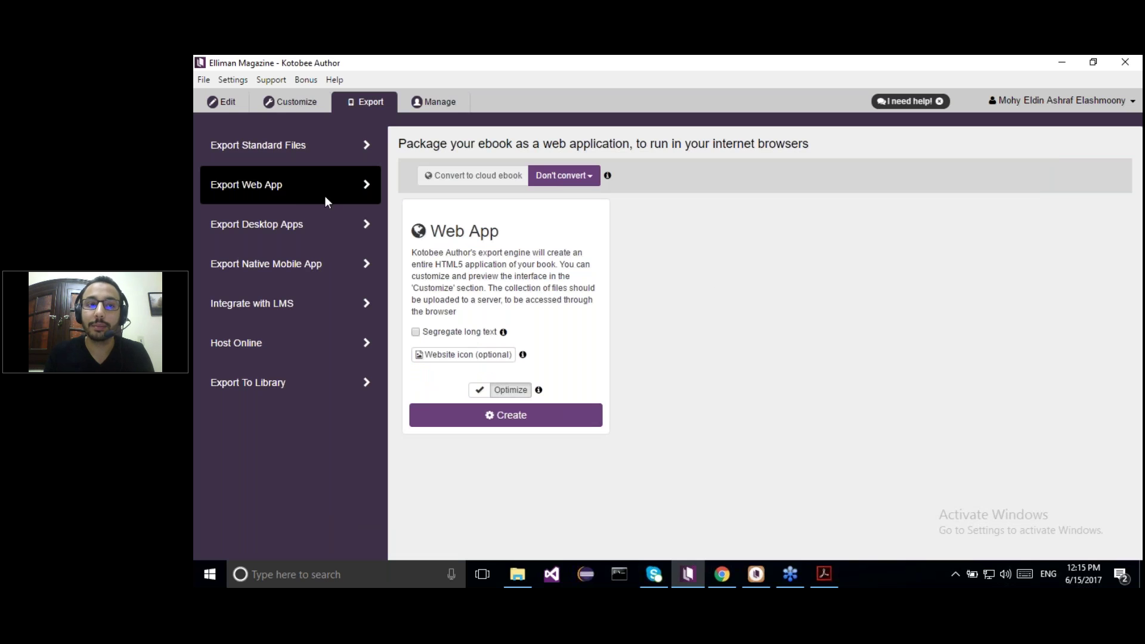
Show the desktop app export options and launch the Elliman Magazine application from its folder in Exports.
click(284, 228)
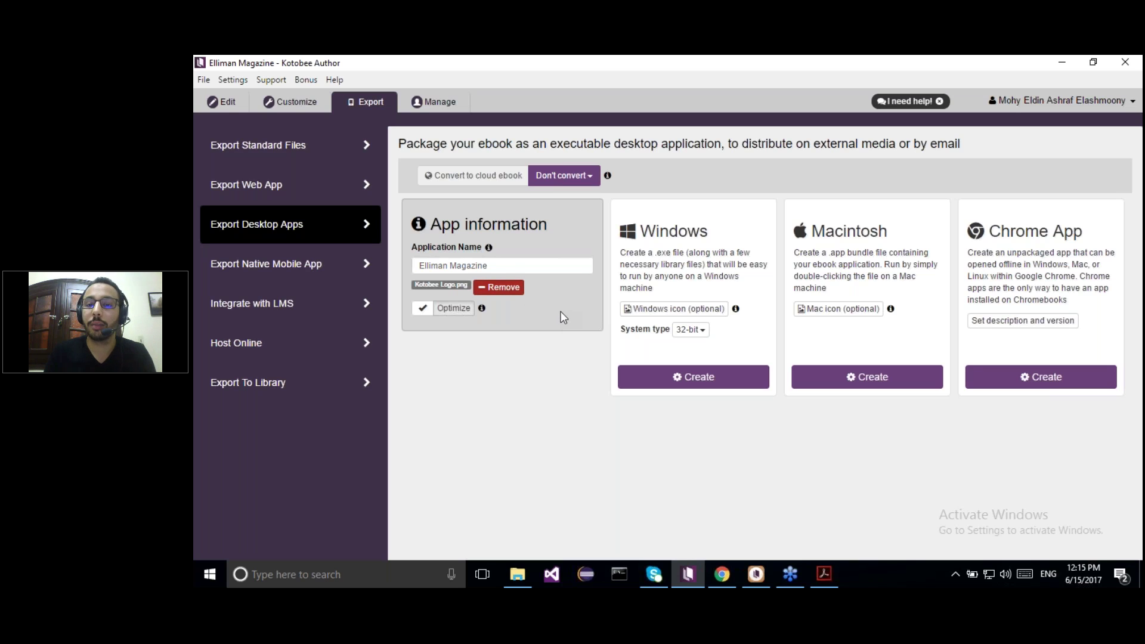
click(704, 378)
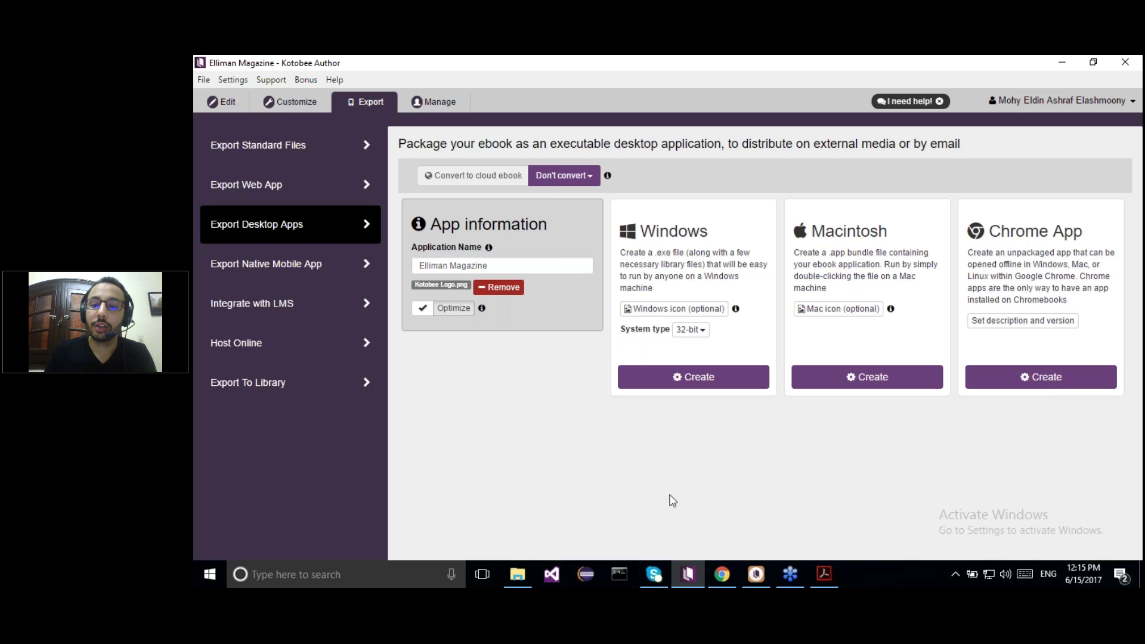
click(518, 574)
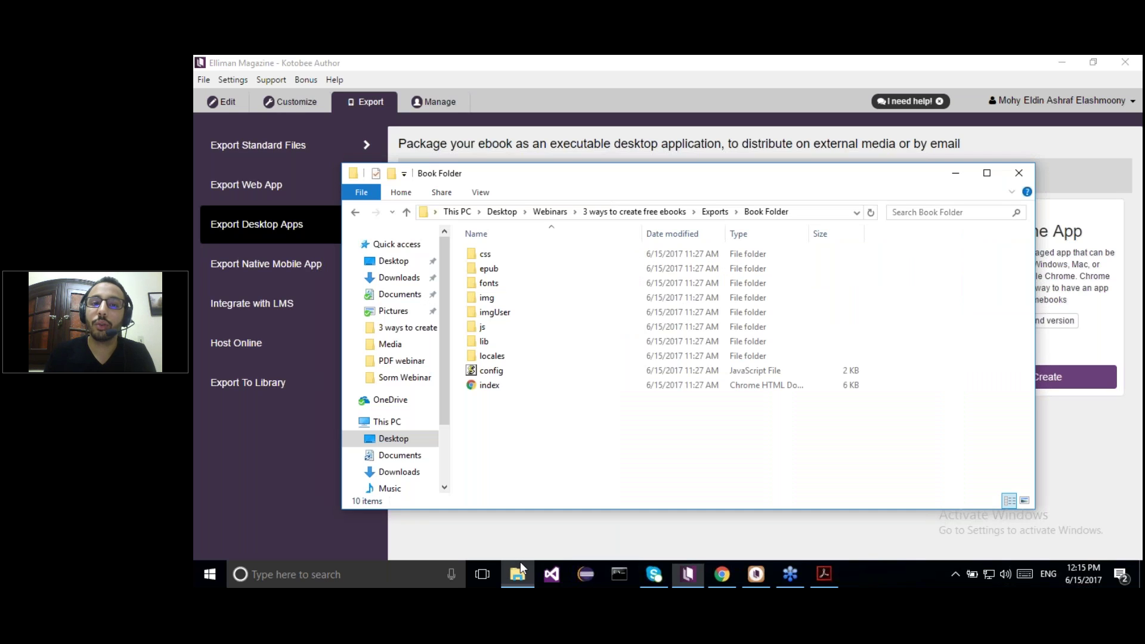
key(BackSpace)
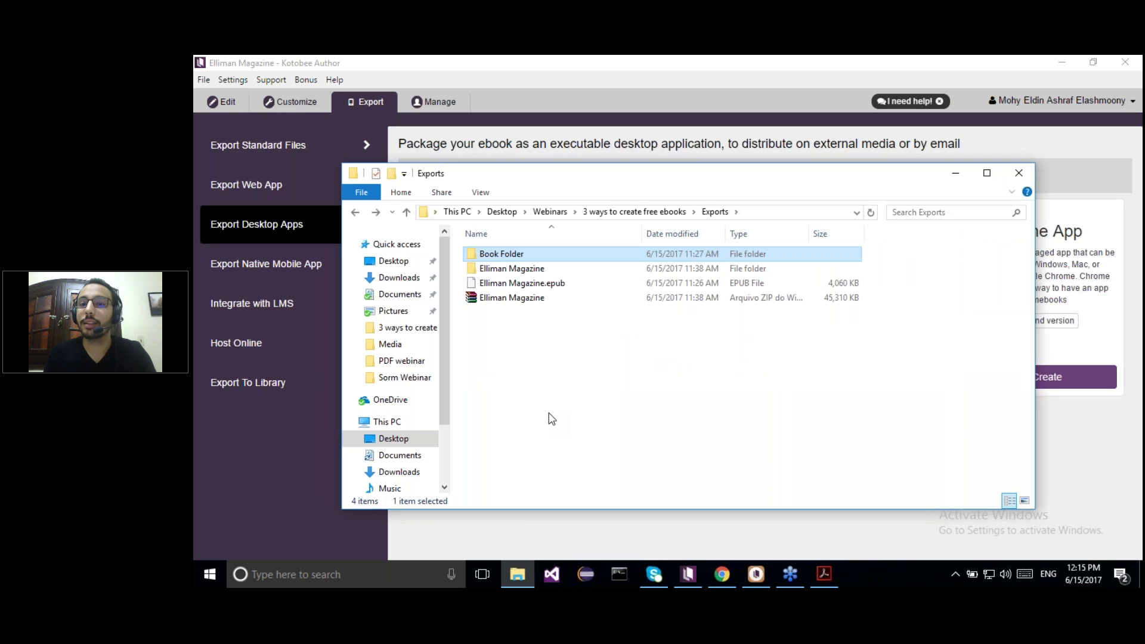
key(Down)
key(Down)
key(Down)
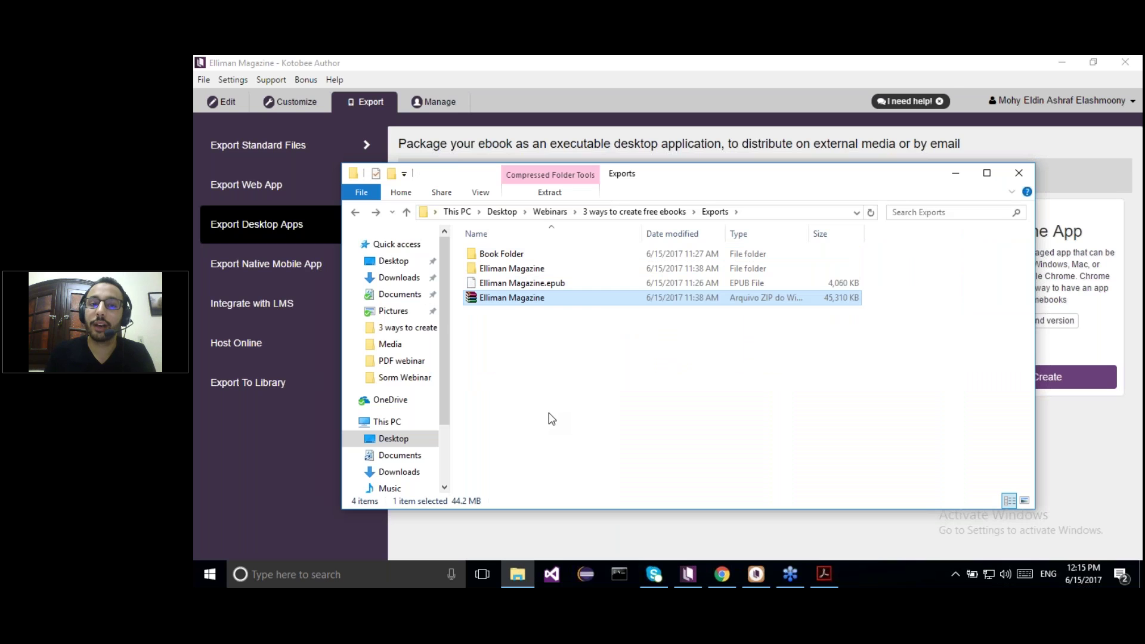
key(Up)
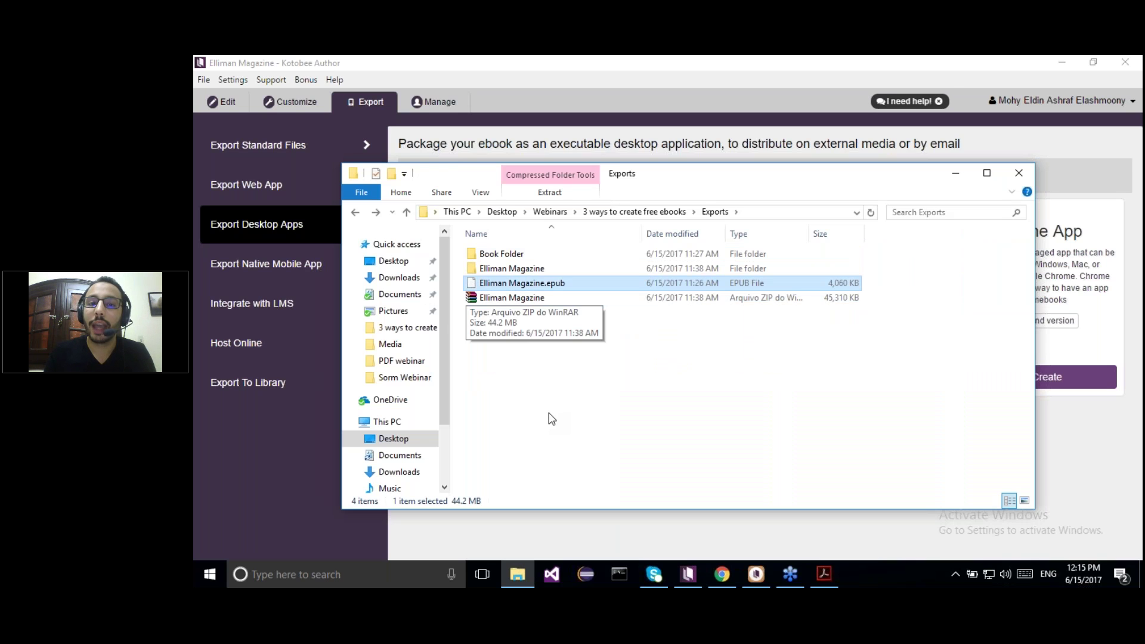
key(Return)
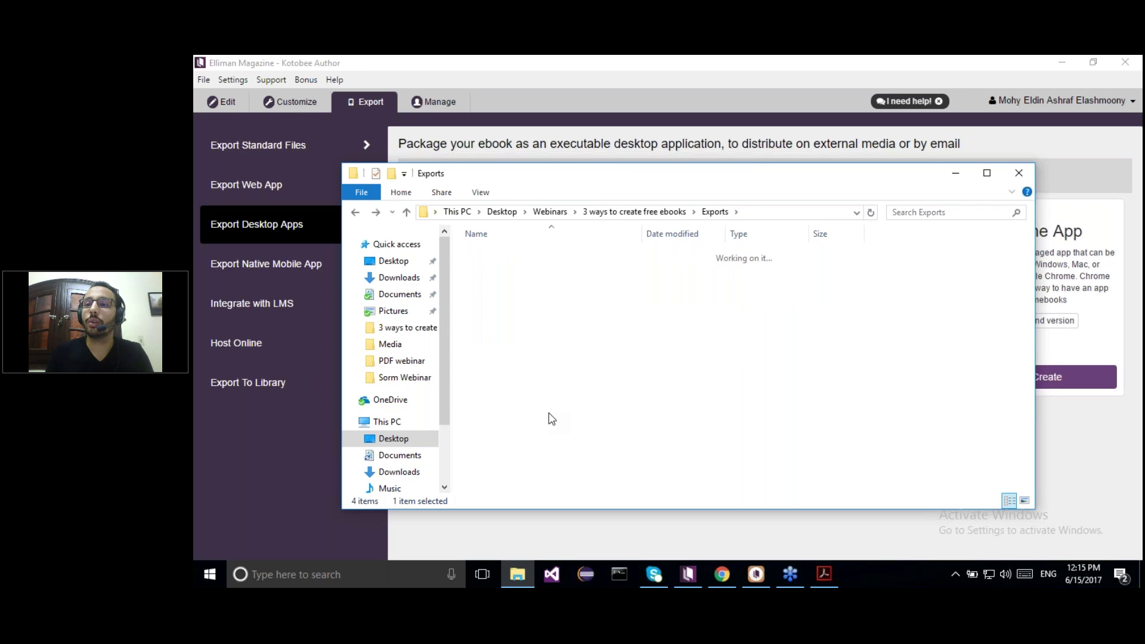
click(525, 301)
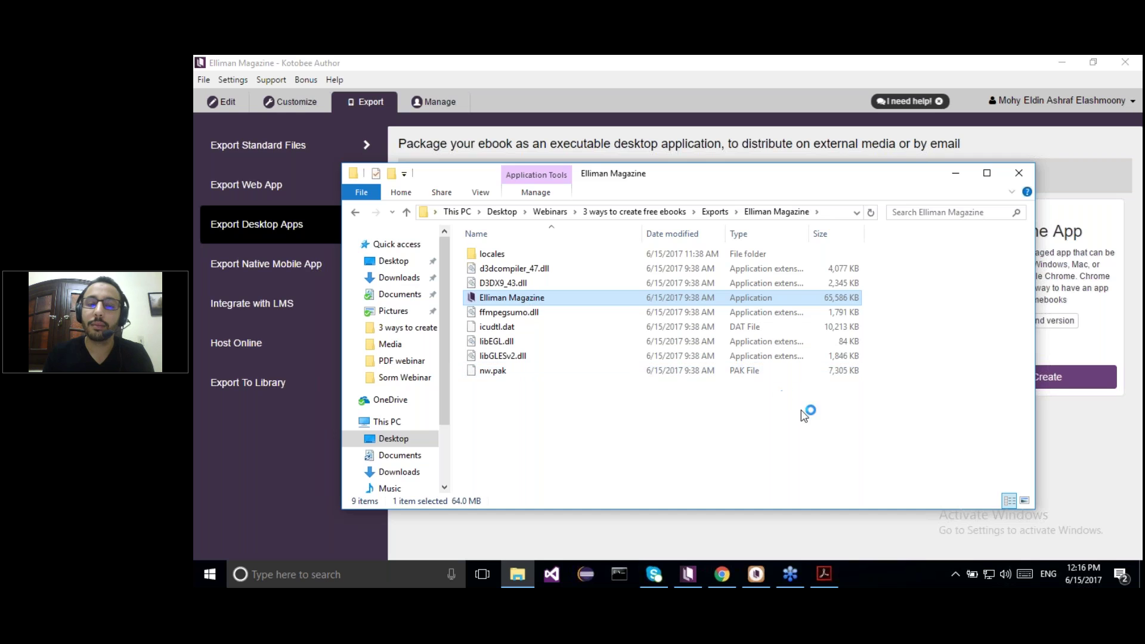
click(1092, 439)
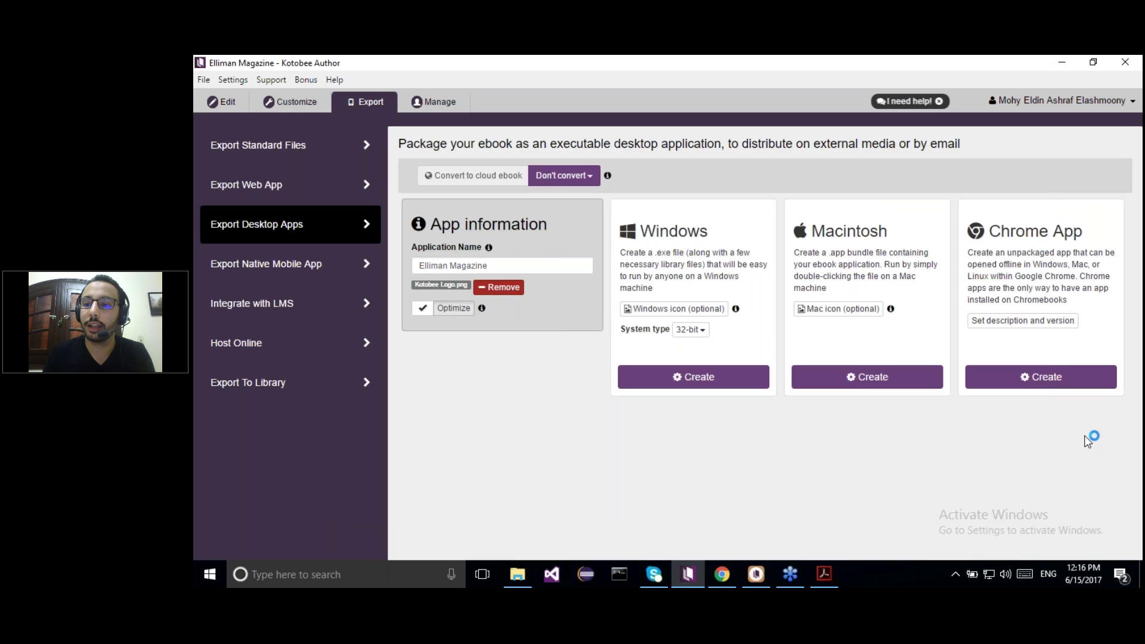
Choose Kotobee Shared Library as the upload destination in the library export options.
click(315, 388)
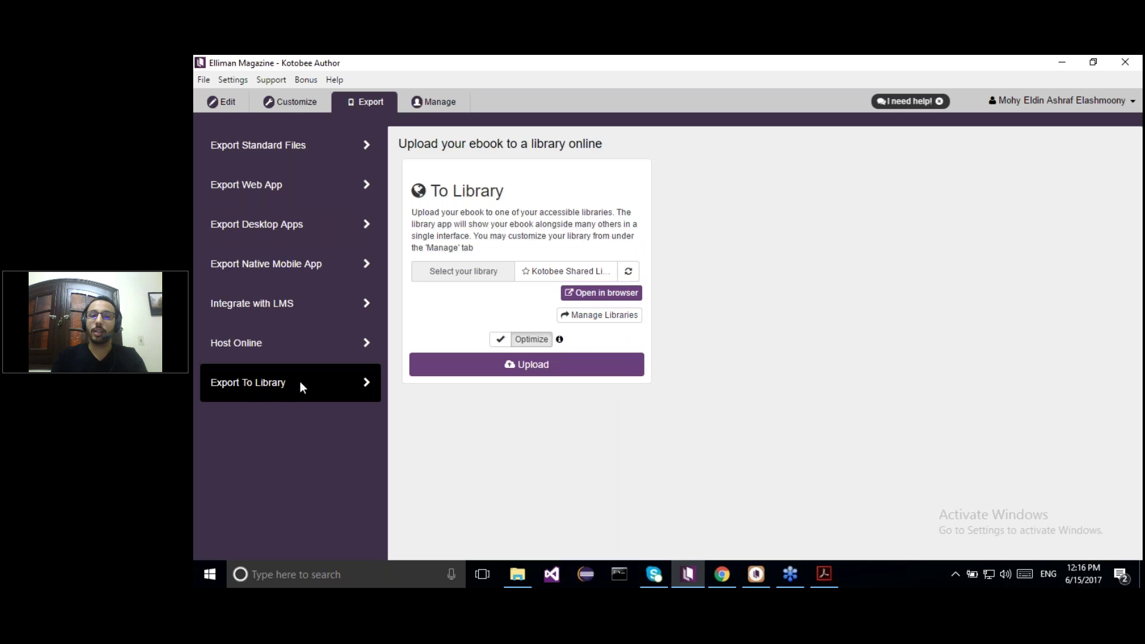
click(551, 276)
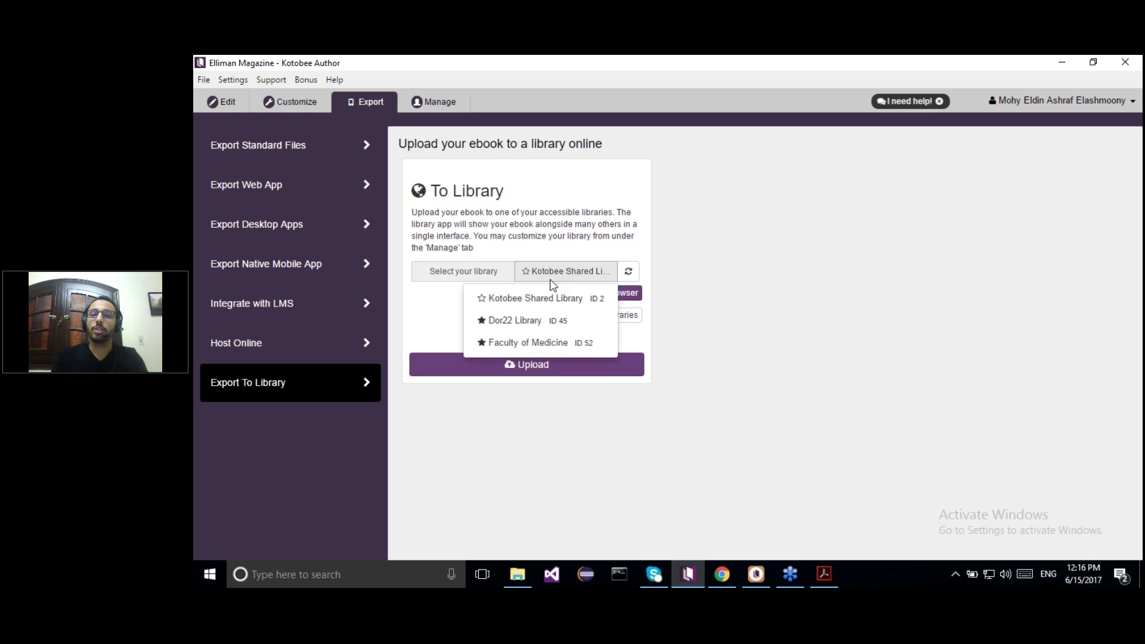
click(513, 302)
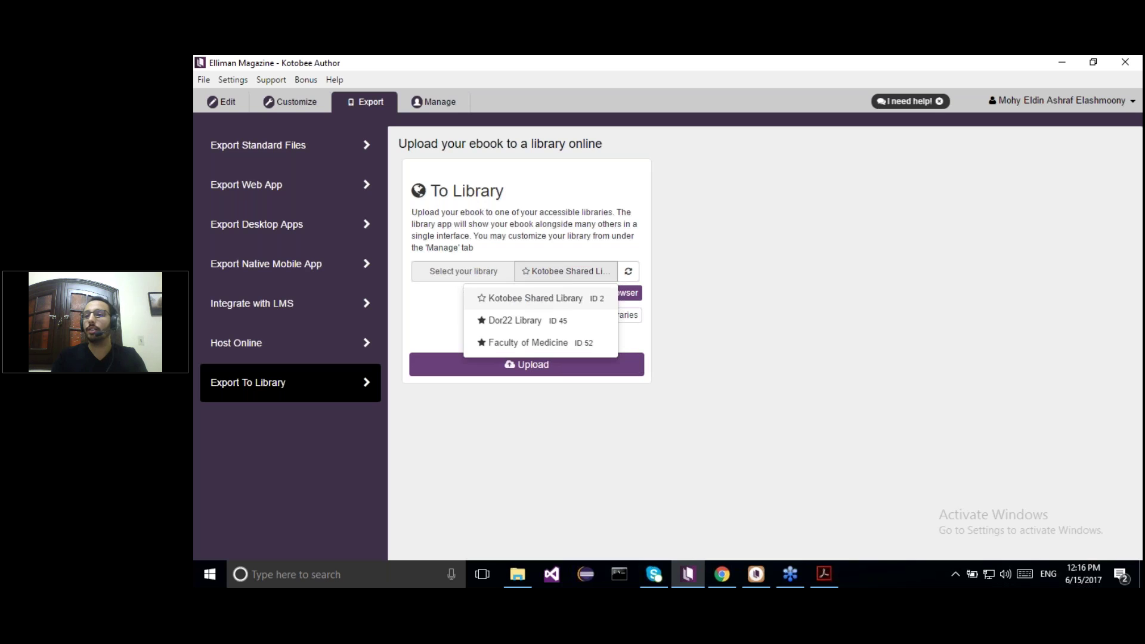
click(760, 291)
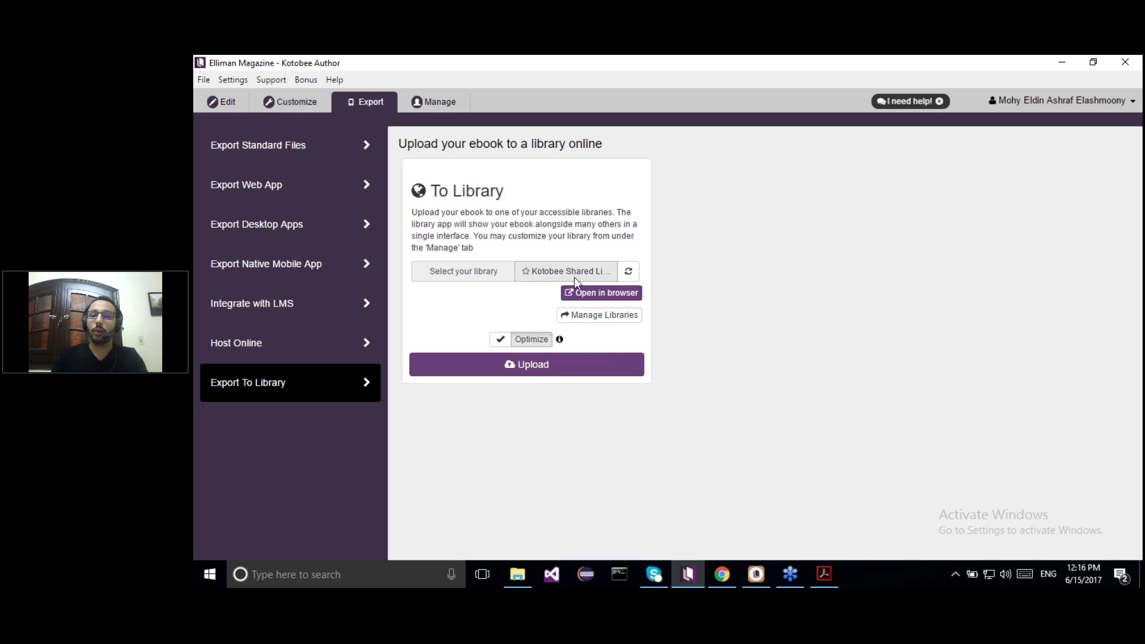
click(574, 366)
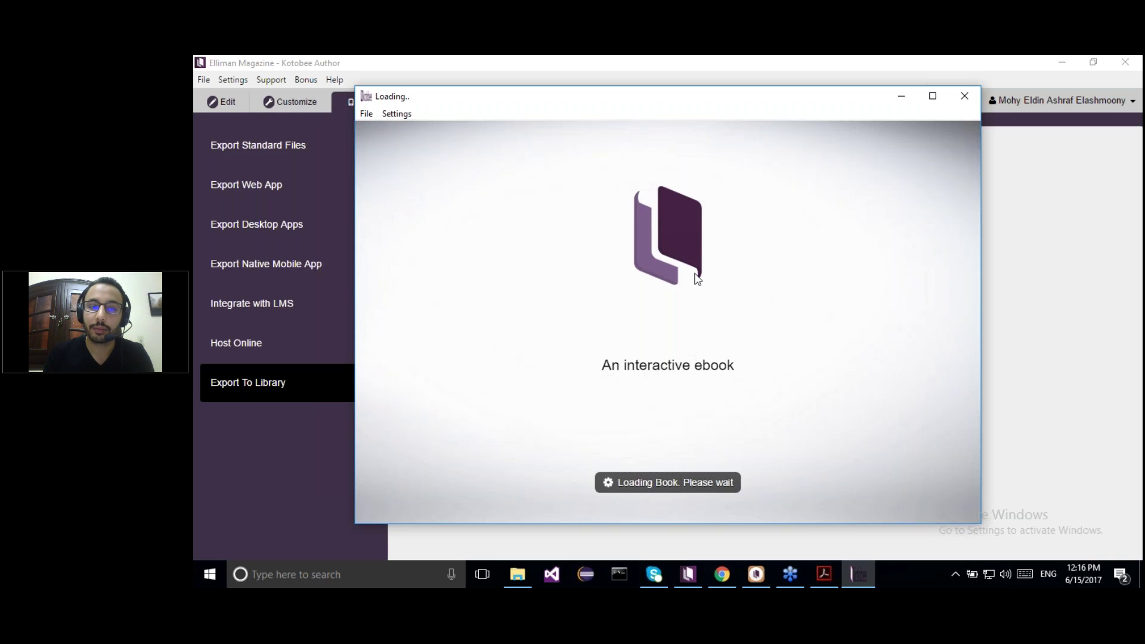
Minimize the launched ebook application and view the Kotobee Shared Library in the browser and in Kotobee Reader.
click(901, 100)
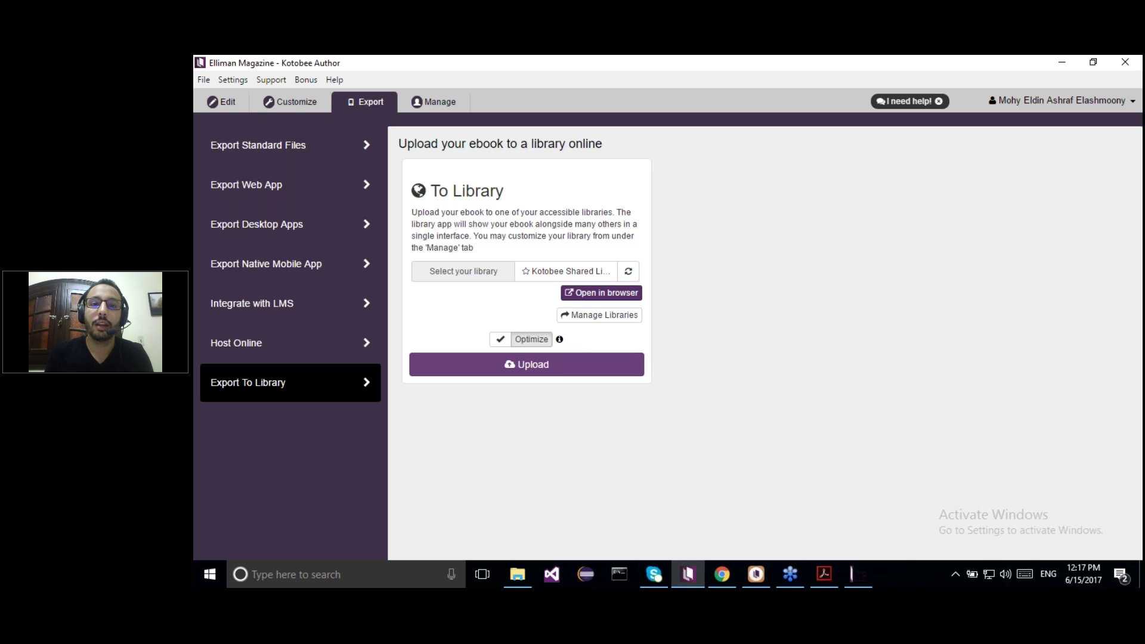
key(alt+Tab)
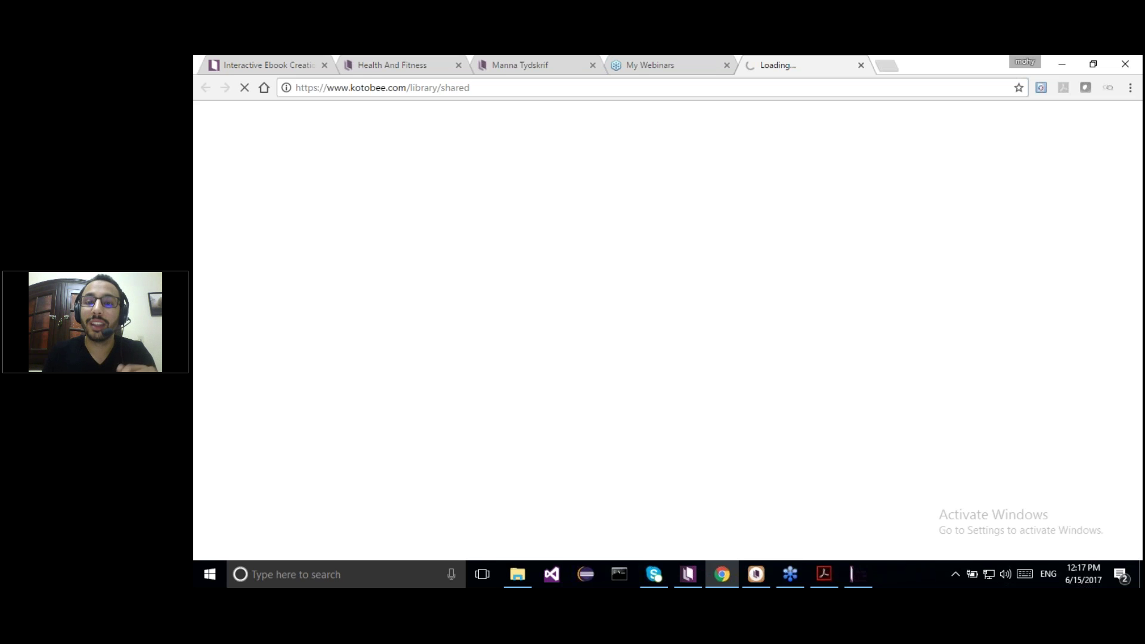
click(754, 574)
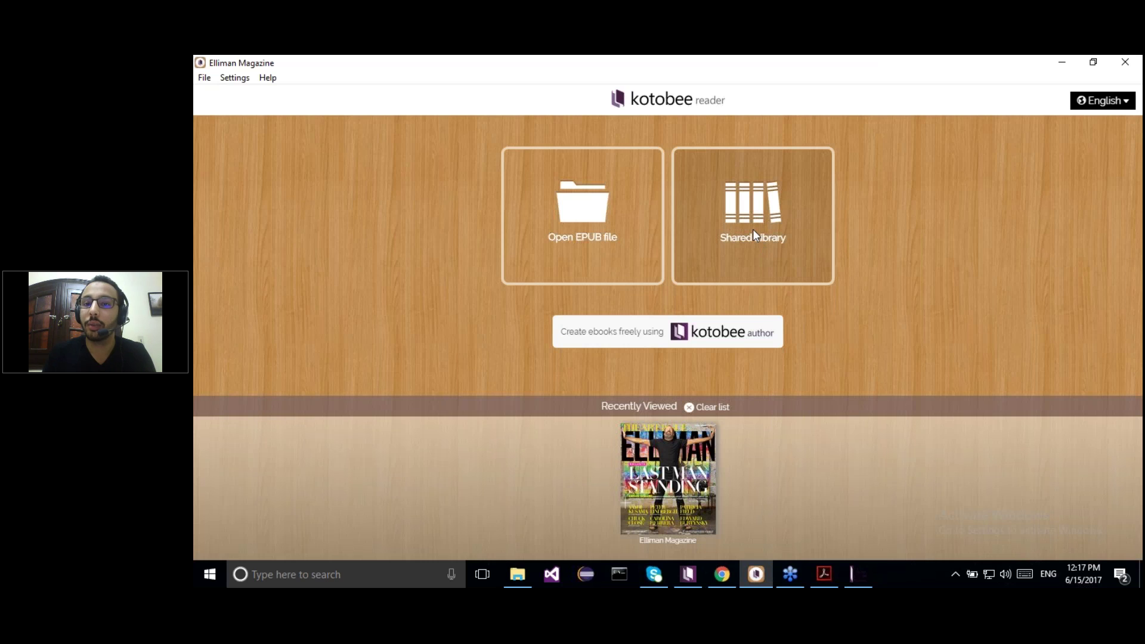
click(754, 232)
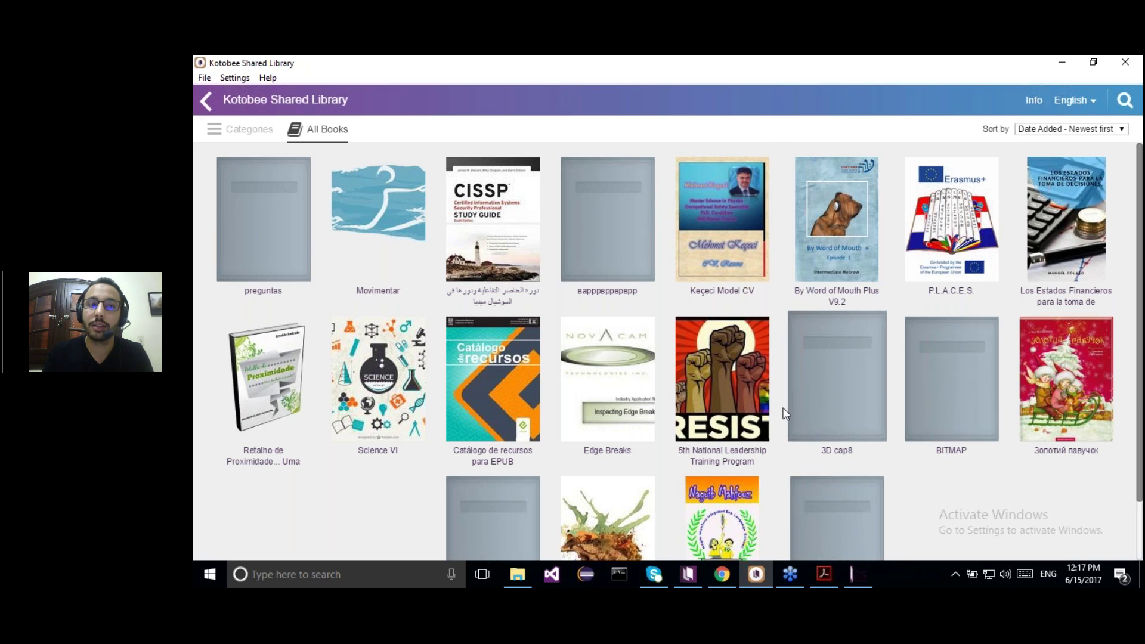
click(760, 573)
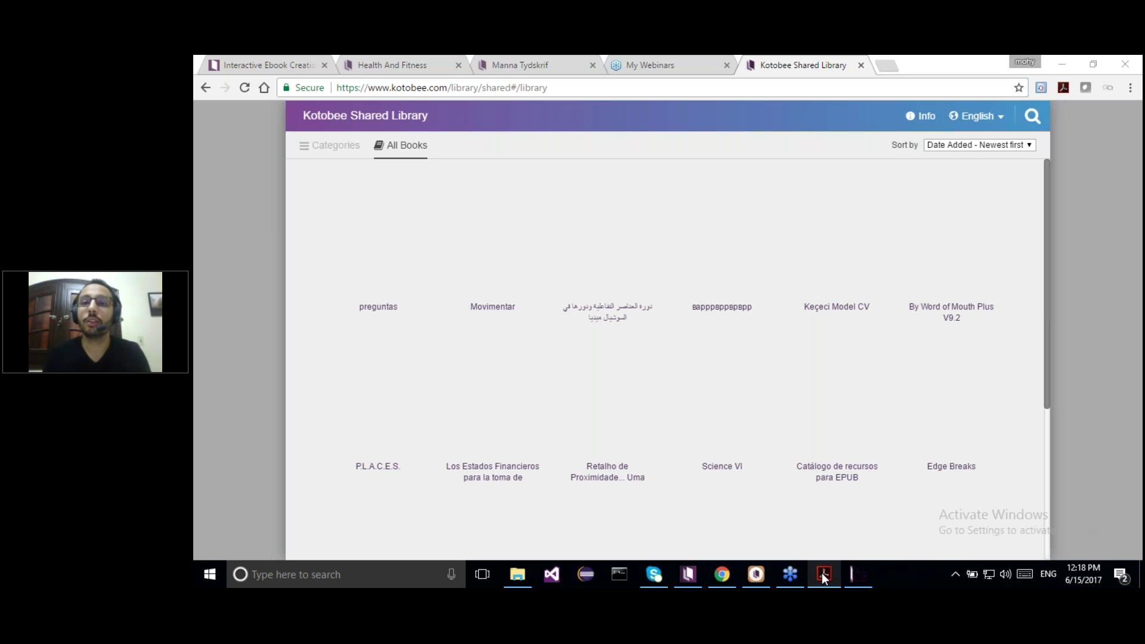
Disable the iOS App option in Kotobee Author's native mobile export and show the 3 ways.pdf slides in Adobe Acrobat Reader.
click(824, 574)
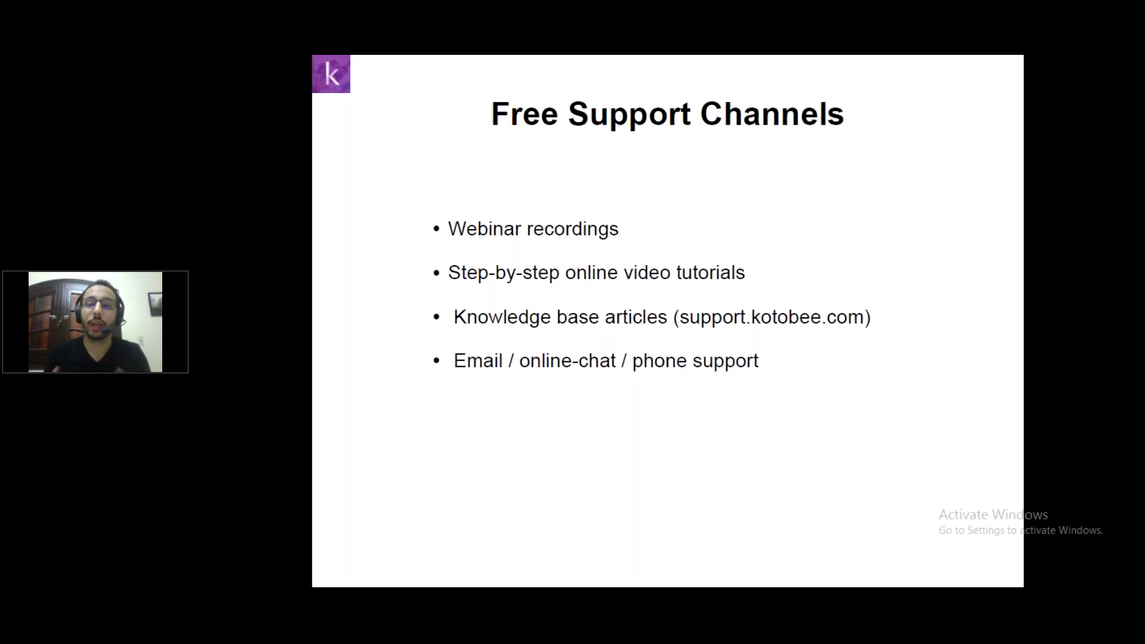
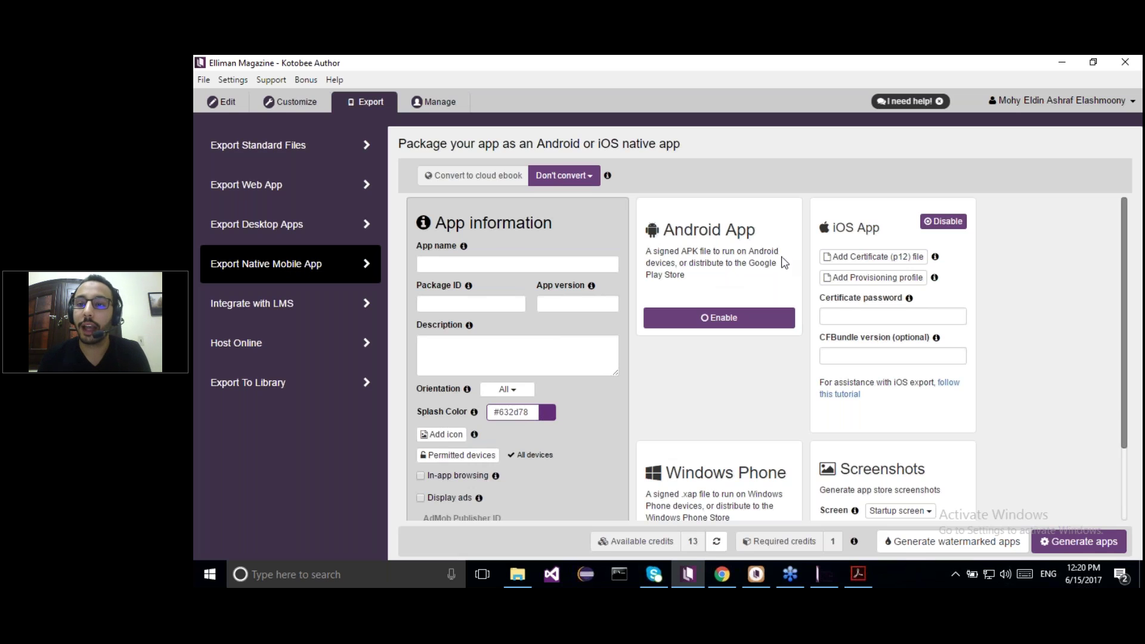
click(942, 222)
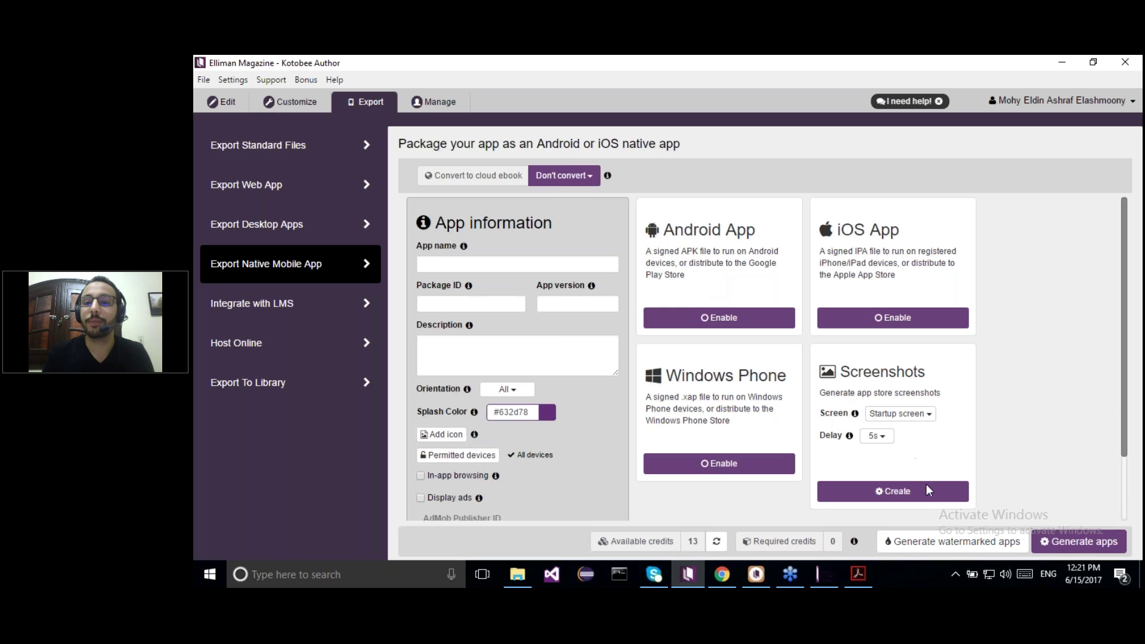
click(858, 574)
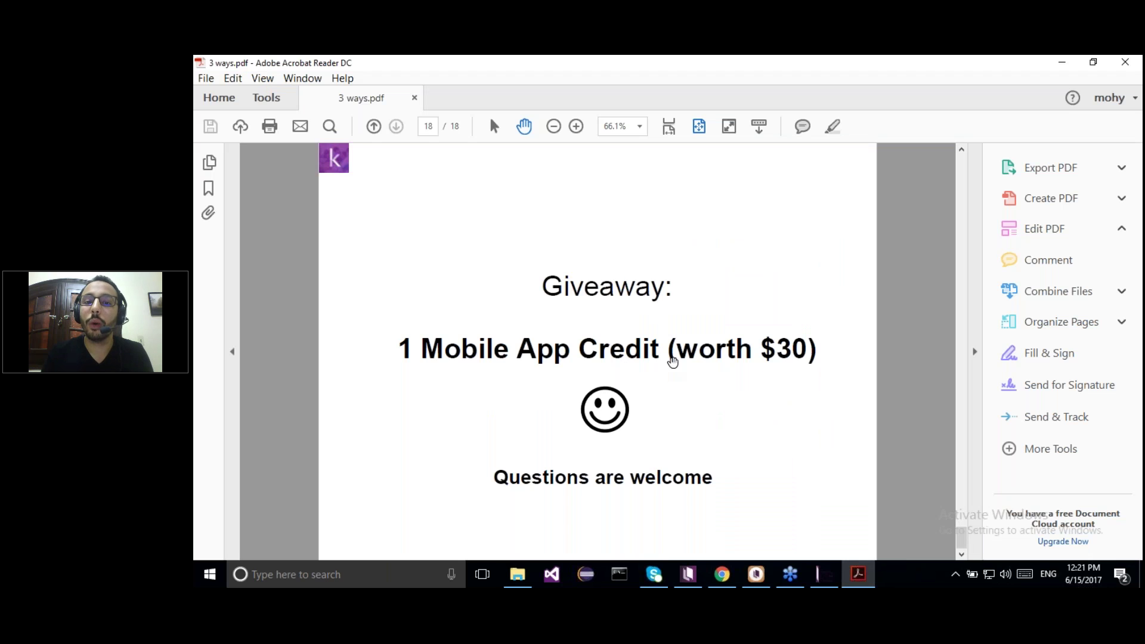
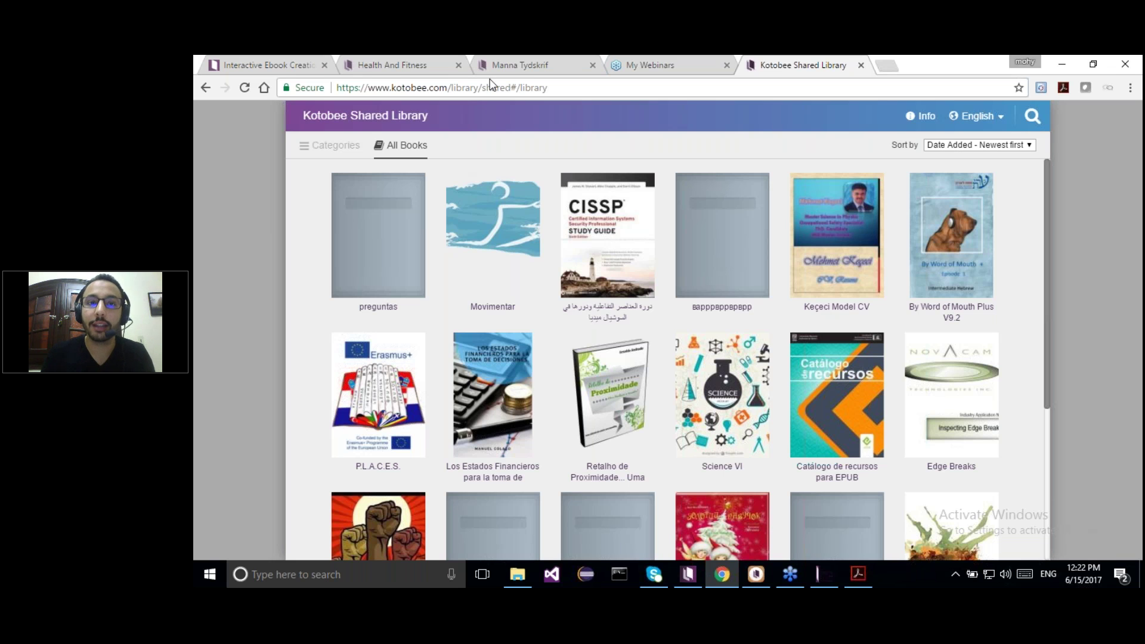
Load the Manna Tydskrif library in Chrome, view the login form's Redeem Code option and close the form.
click(503, 66)
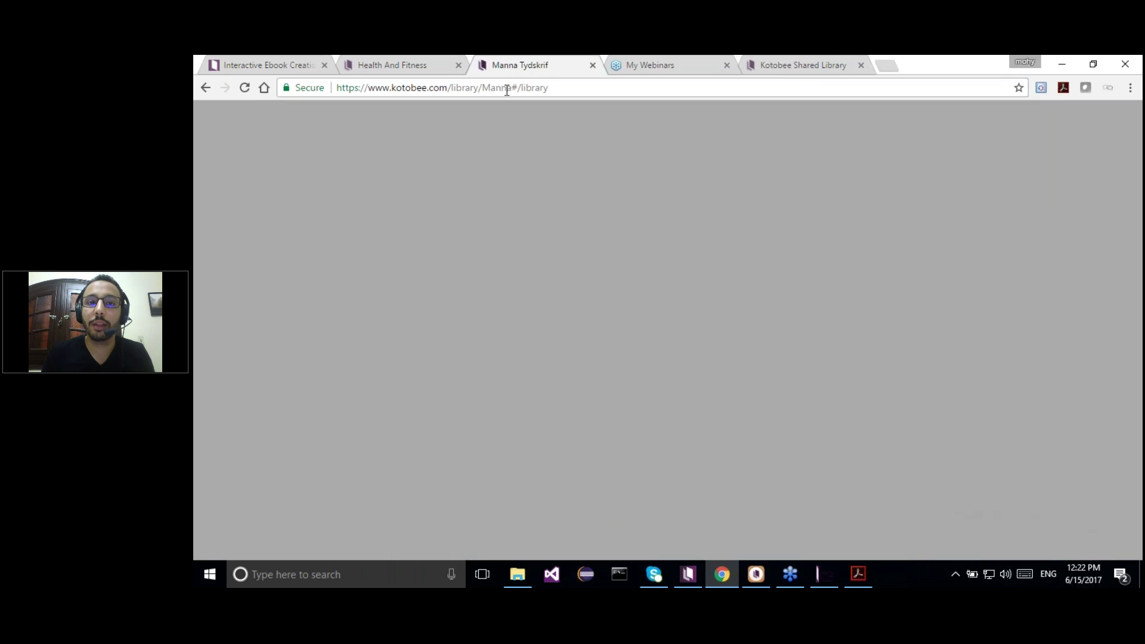
click(507, 88)
key(Return)
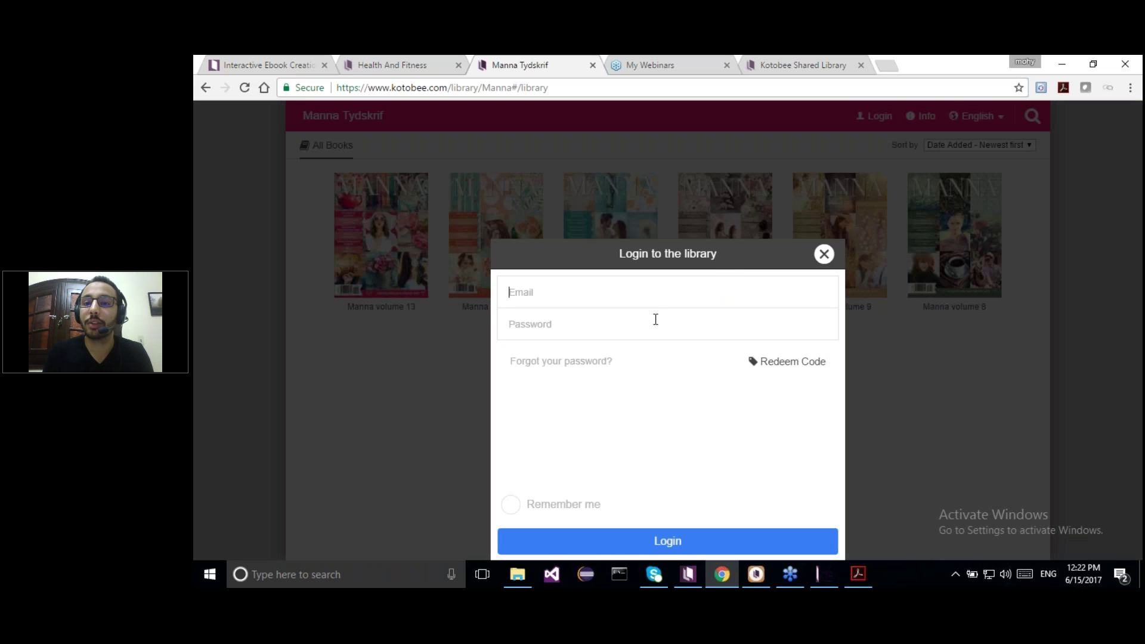
click(761, 362)
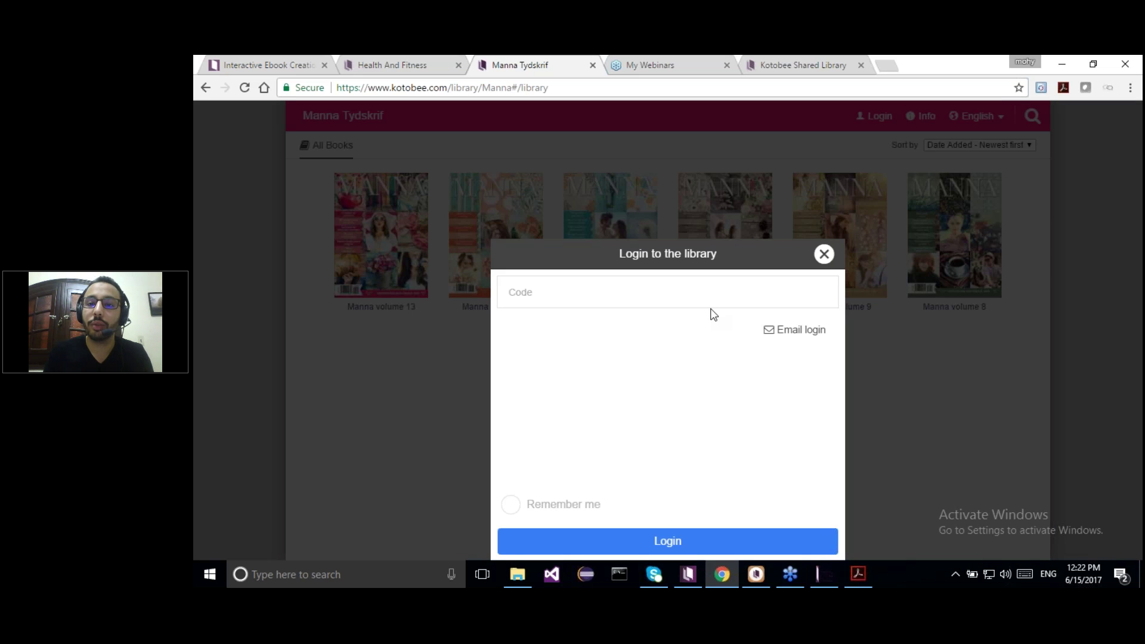
click(823, 254)
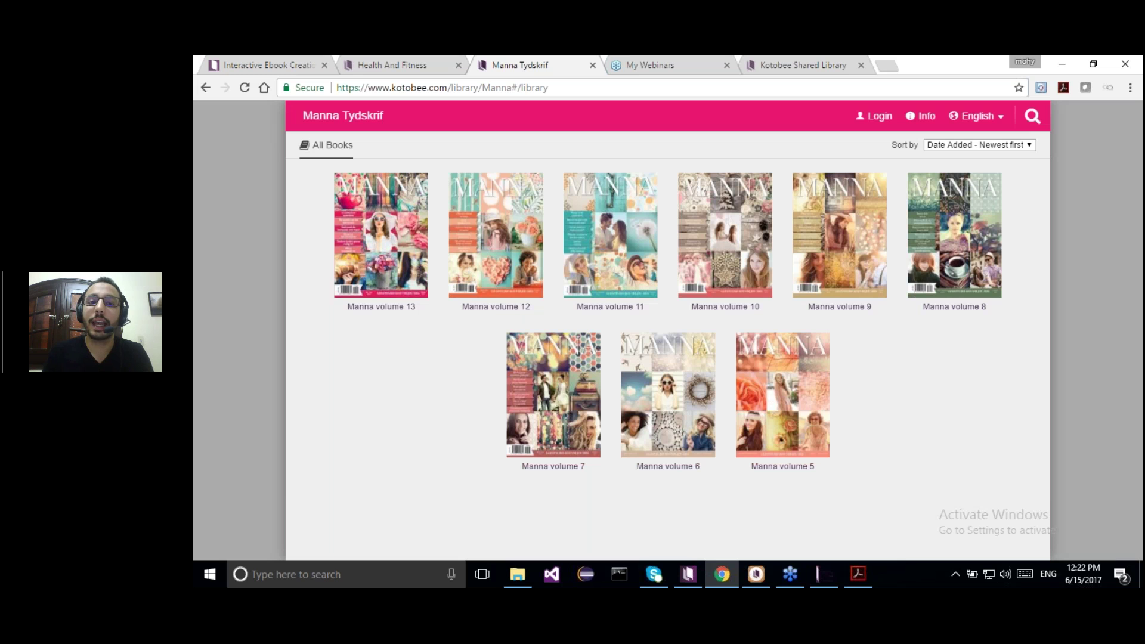
View the details of Manna volume 12 in the library and close them again.
click(512, 247)
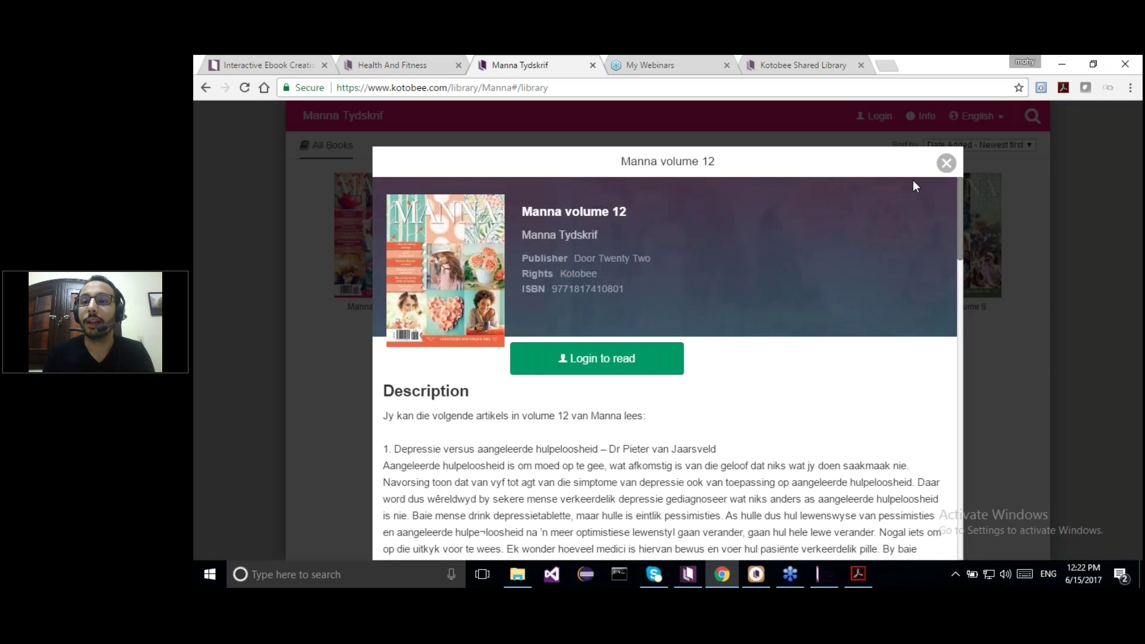
click(947, 164)
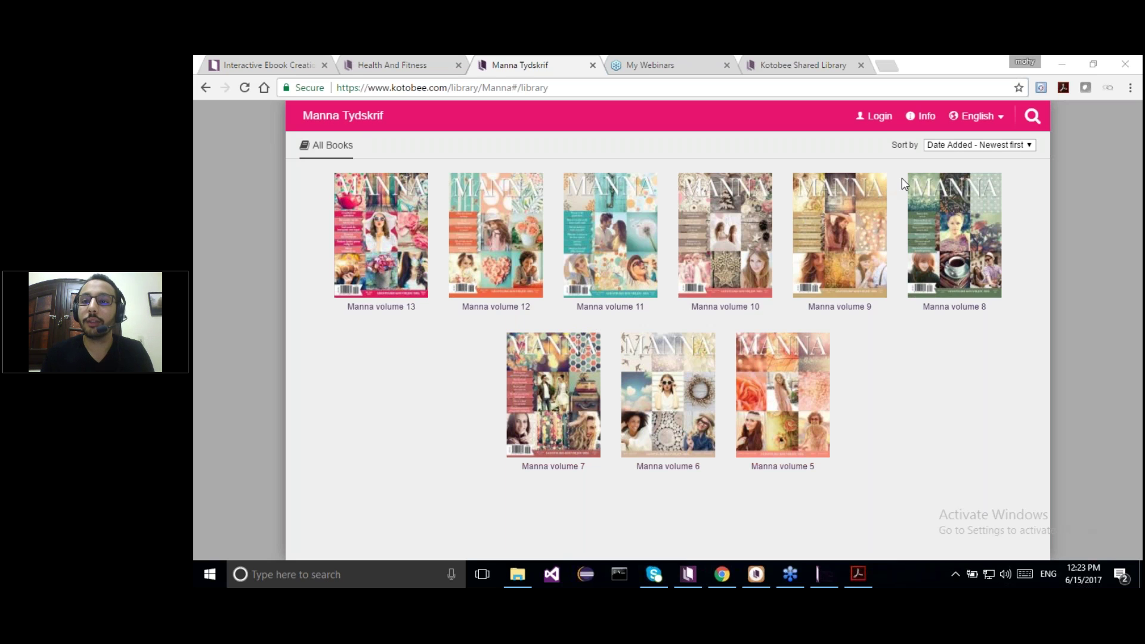
click(731, 156)
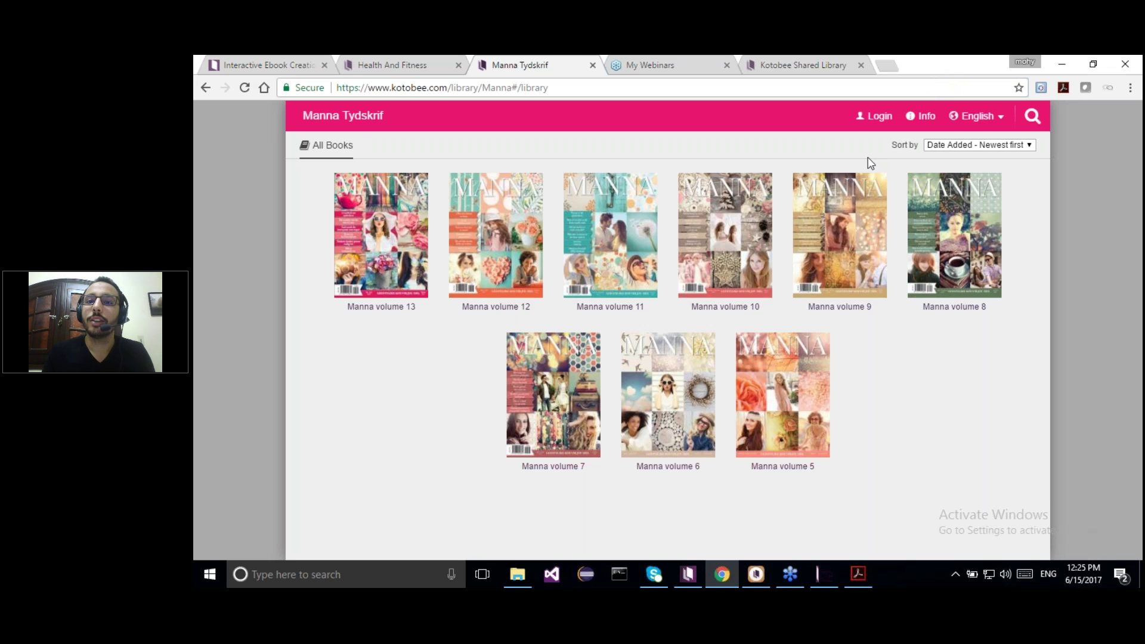
Switch to Kotobee Author and show the web app and desktop app export options.
click(689, 576)
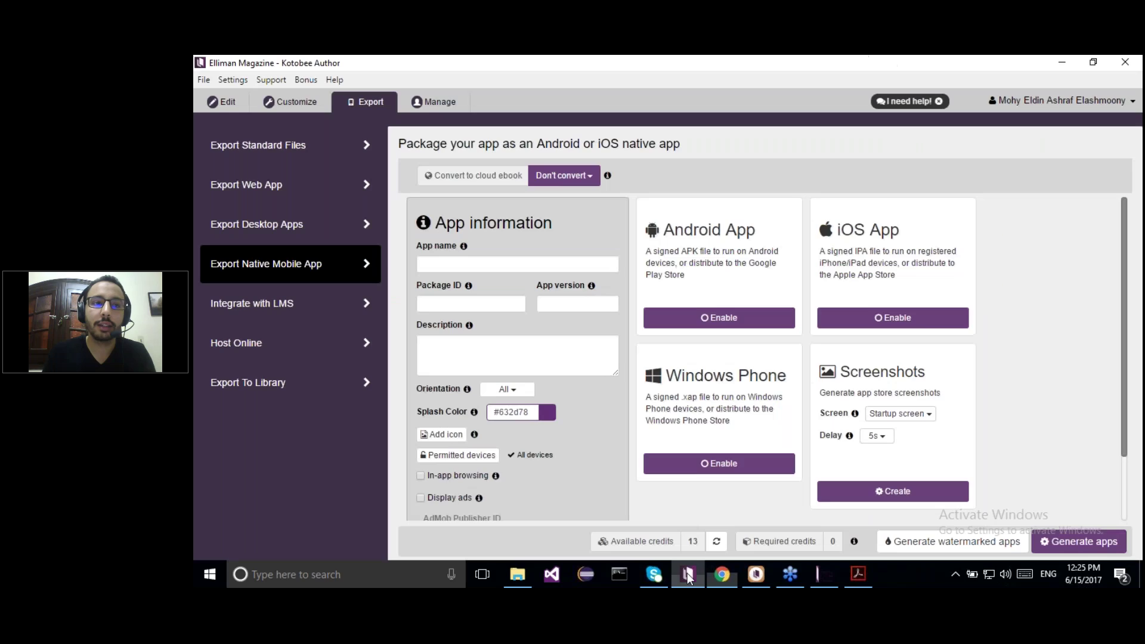
click(310, 205)
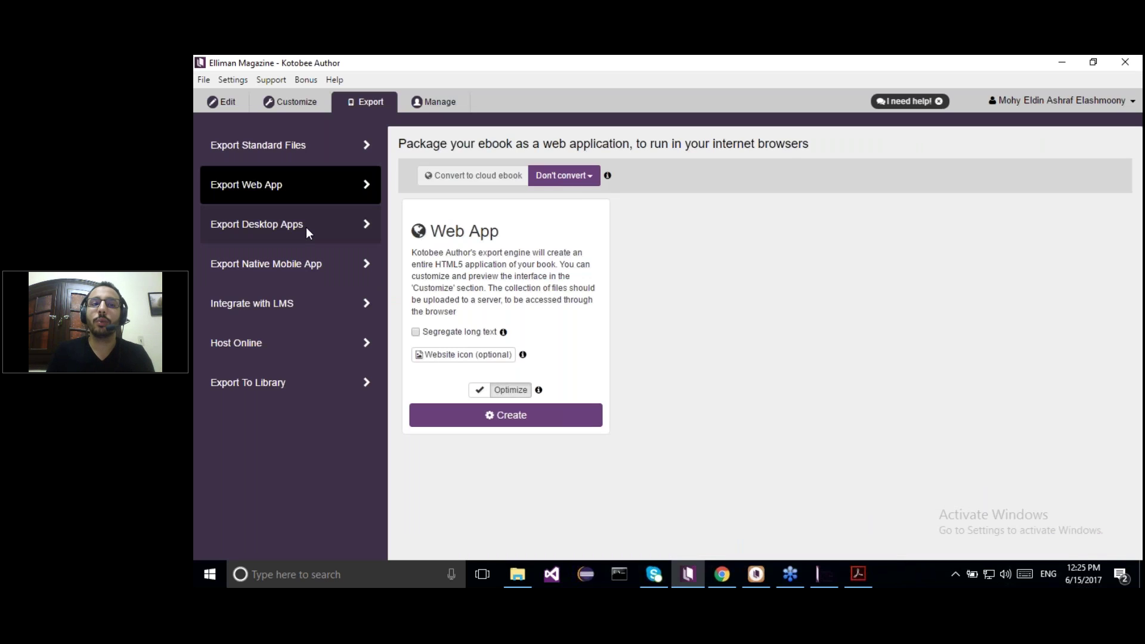
click(307, 229)
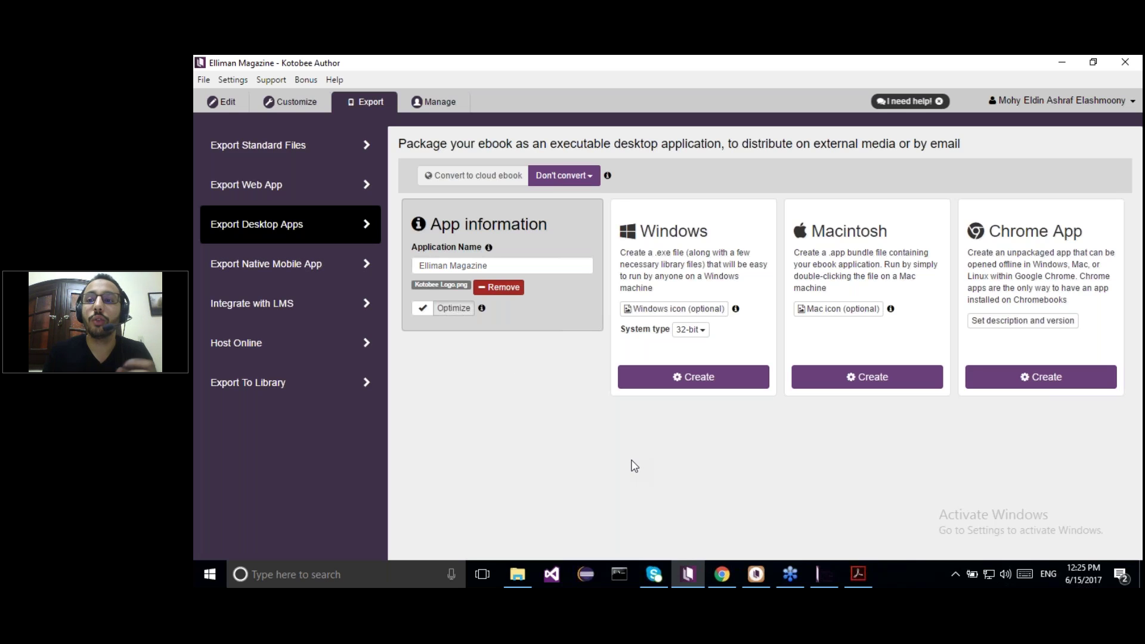
Switch to Chrome, open the Downloads & Pricing page of the Kotobee website and examine the Kotobee Author plans.
click(722, 574)
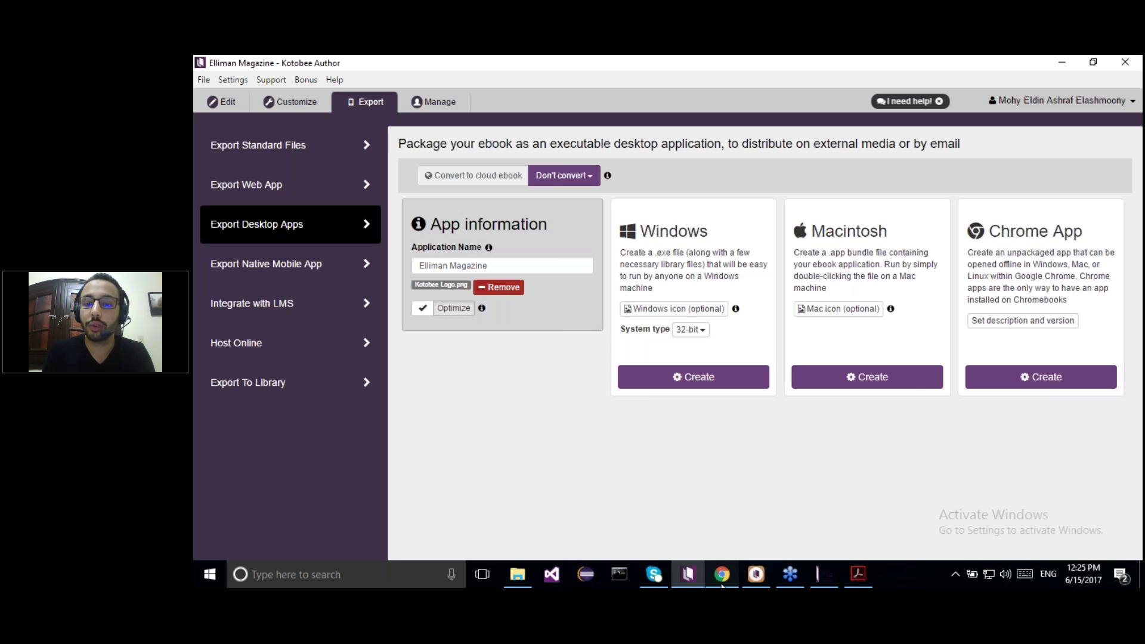
click(291, 71)
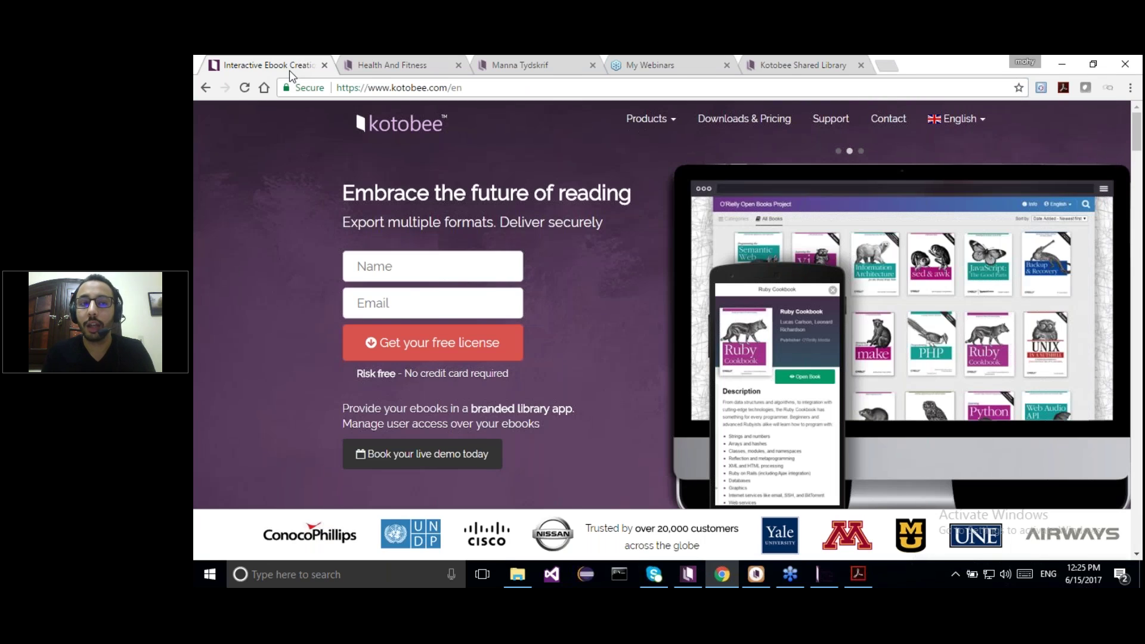
click(745, 119)
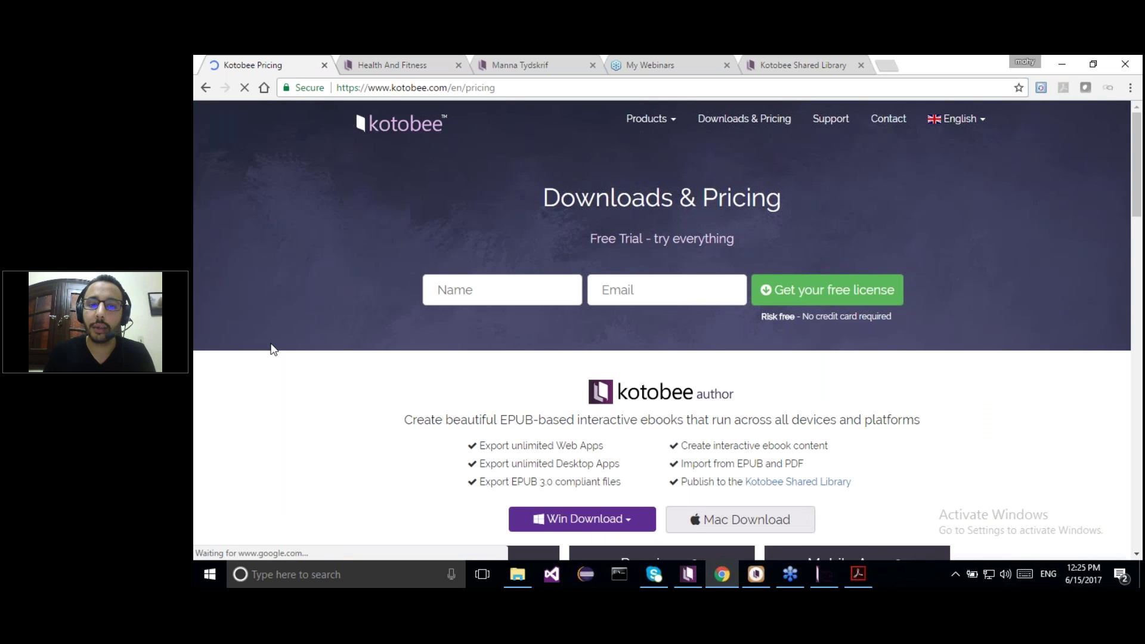
scroll(272, 349, down, 1)
scroll(272, 349, down, 5)
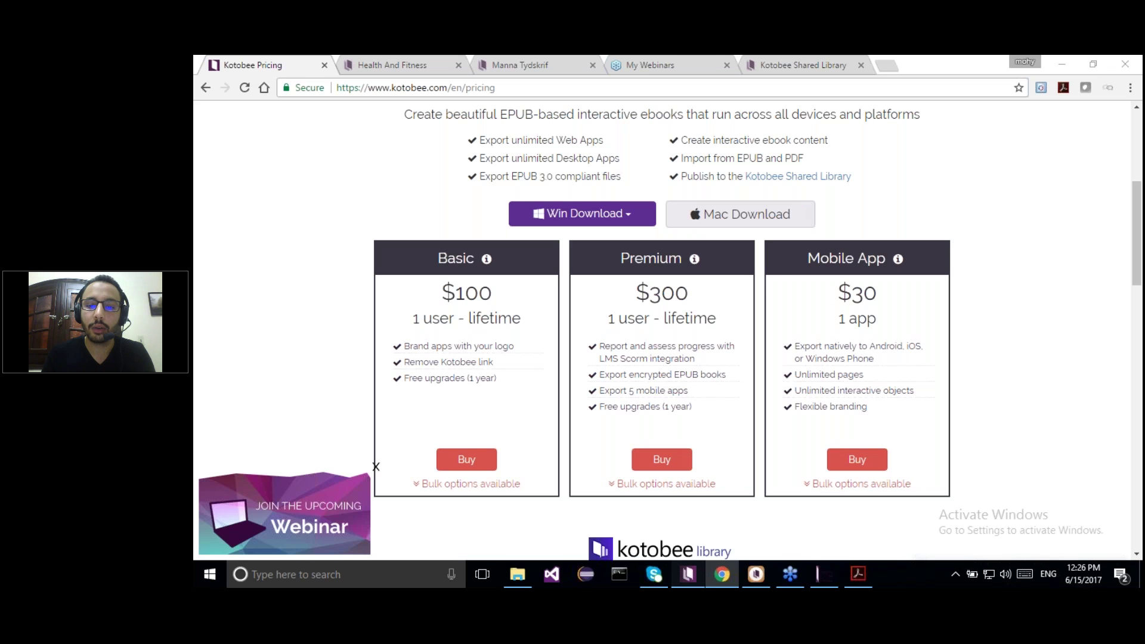
Return to Kotobee Author and open the Architecture Self Assissment question block in the Fixed Layout Chapter for editing.
key(alt+Tab)
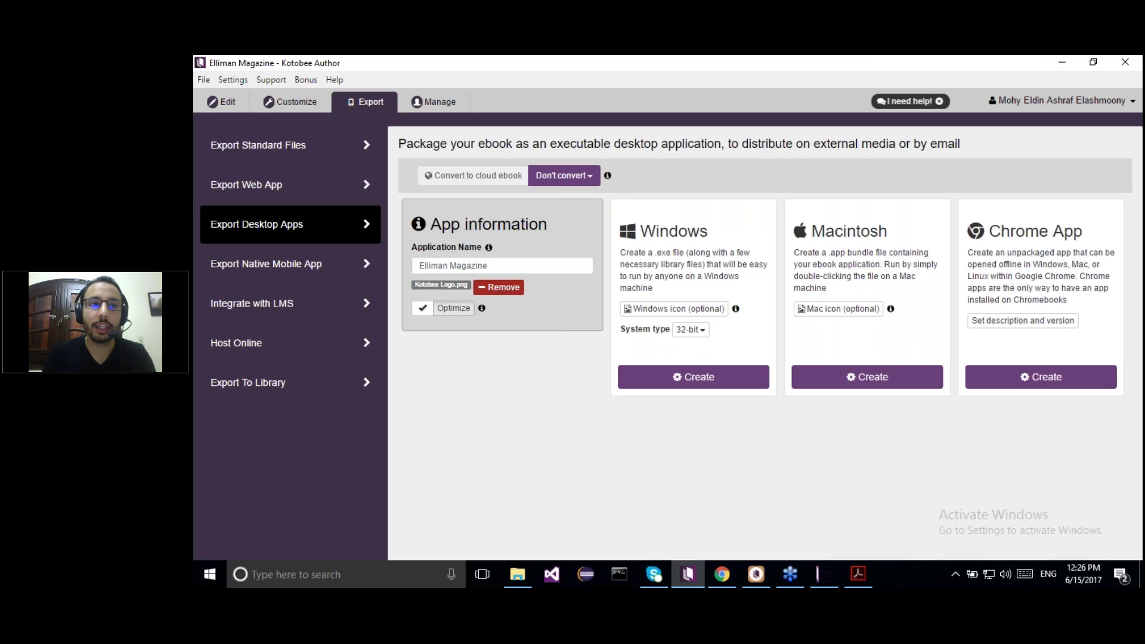
click(233, 105)
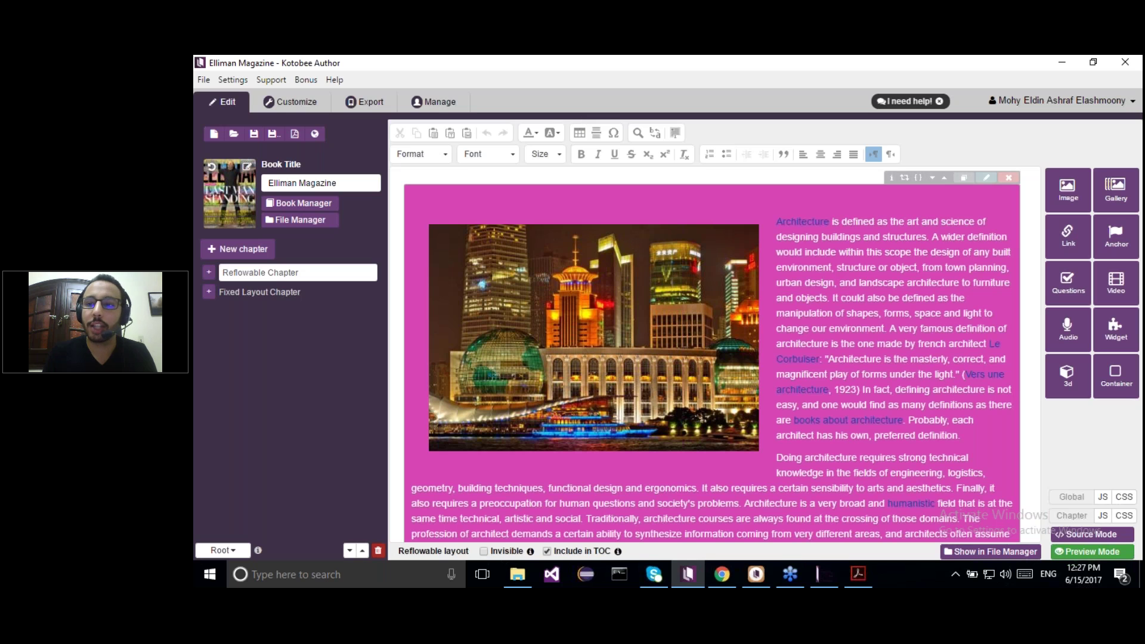
click(263, 292)
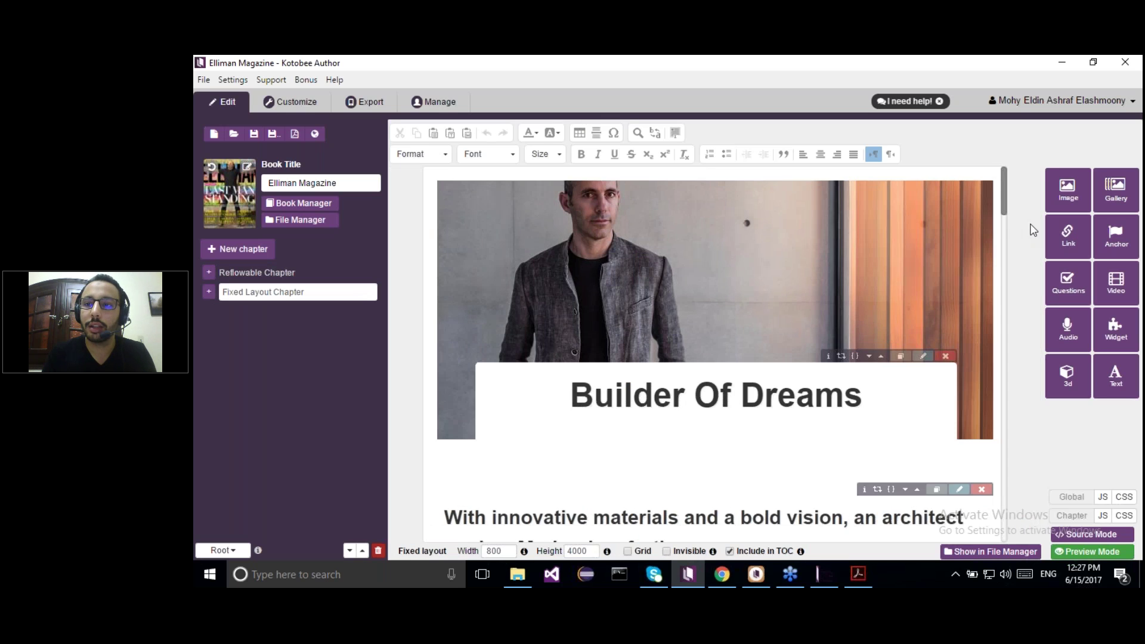
drag(1005, 203, 1003, 494)
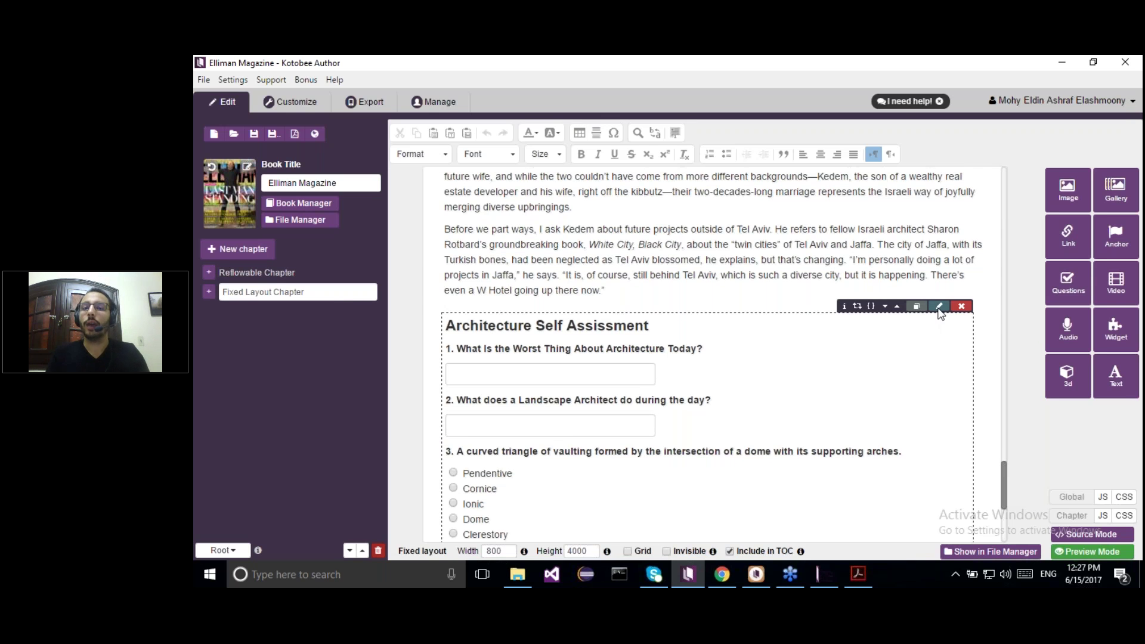
click(939, 308)
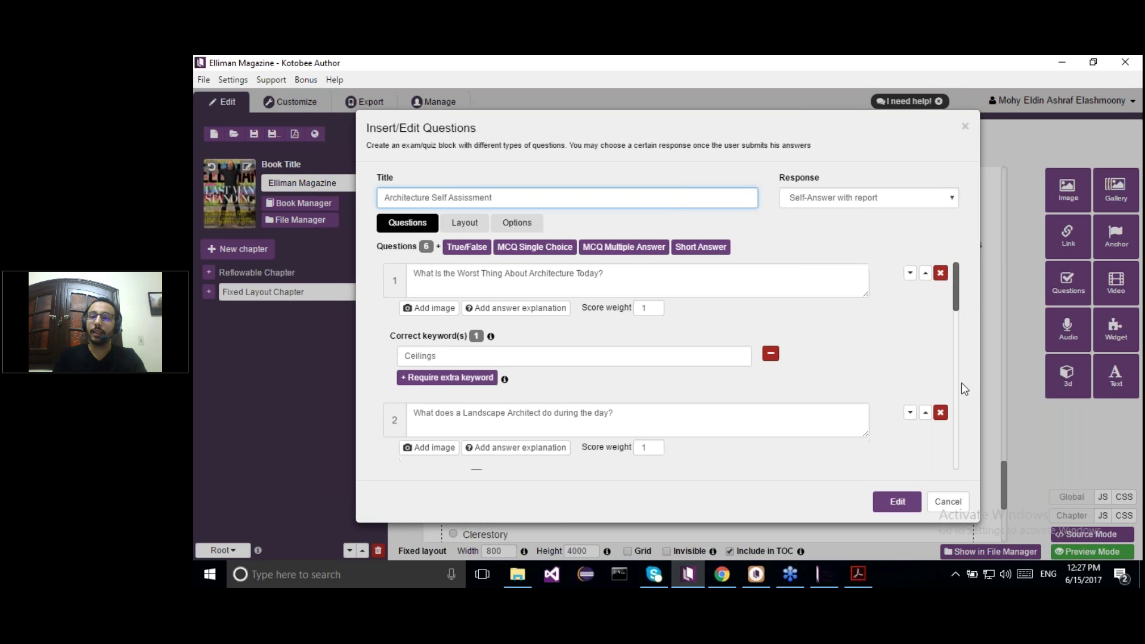
Examine the quiz's questions, layout and option settings, selecting Self-Answer with report as the response.
scroll(959, 356, down, 1)
scroll(958, 356, down, 4)
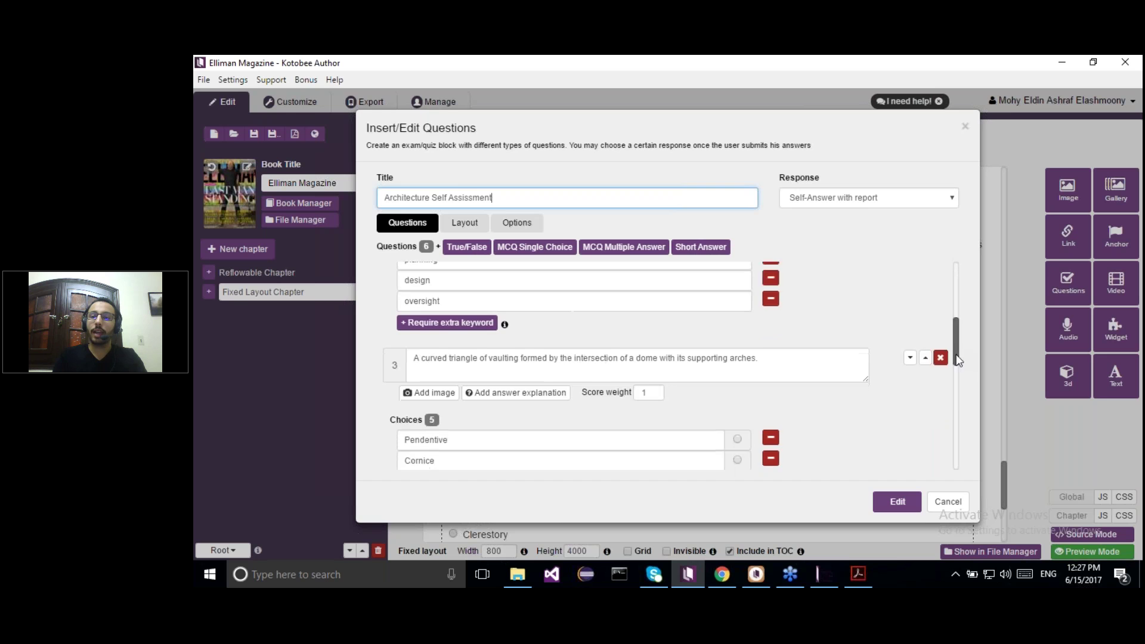
scroll(954, 274, up, 5)
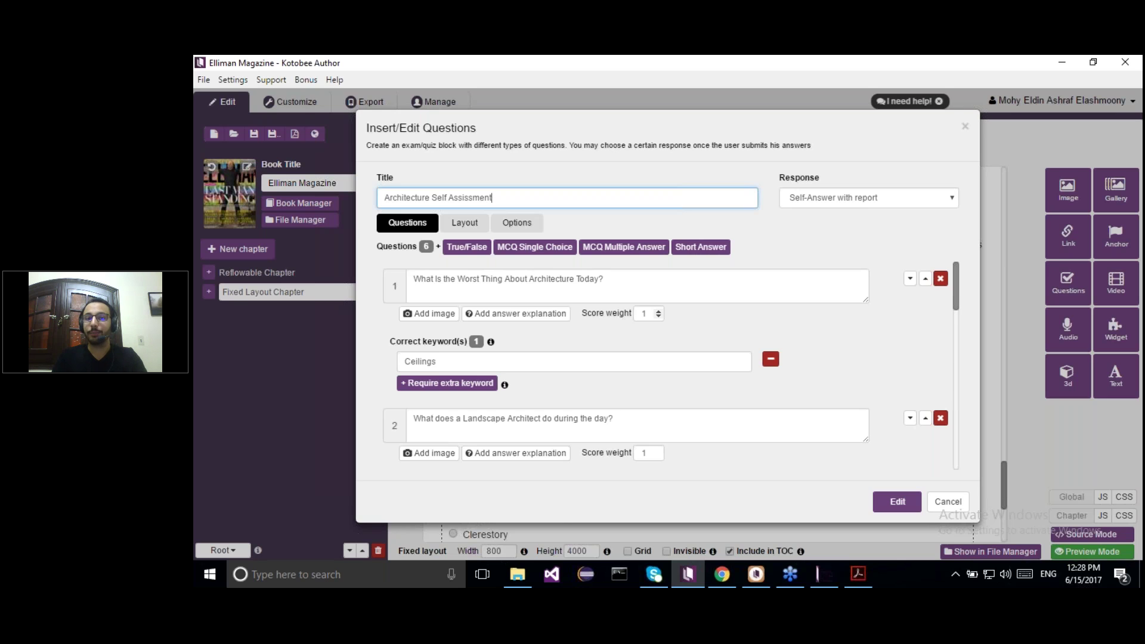
click(832, 195)
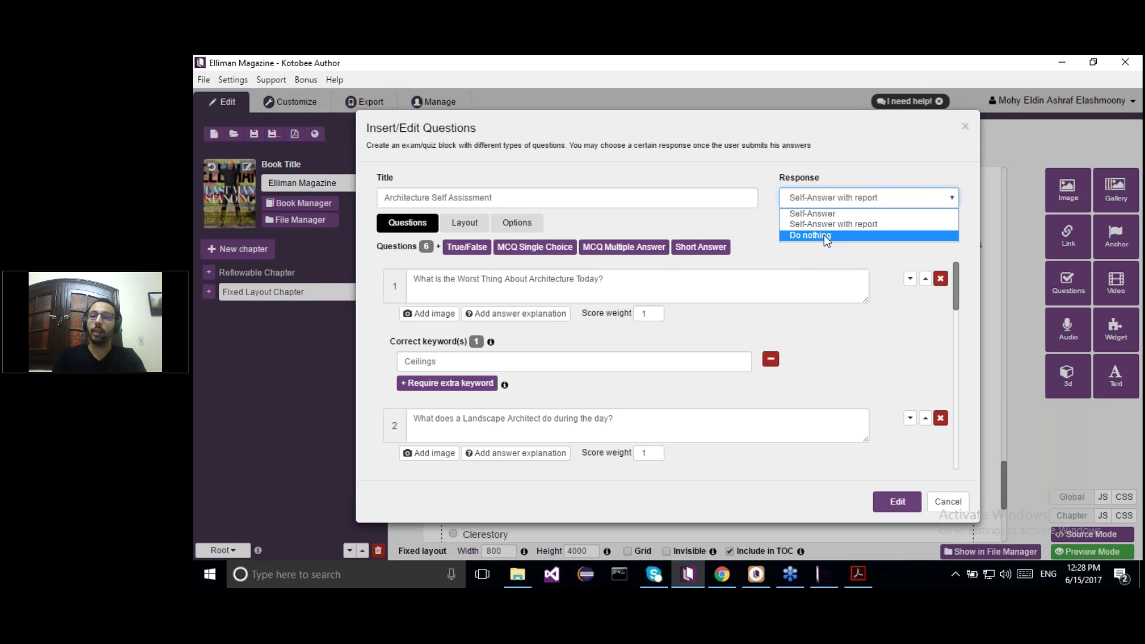
click(835, 225)
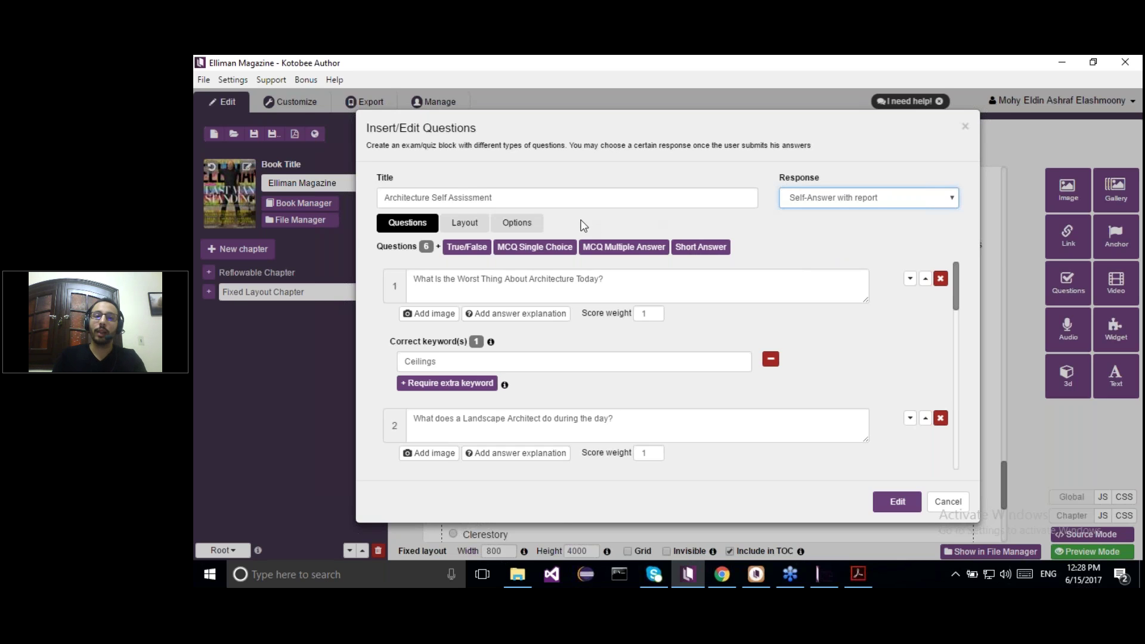
click(475, 226)
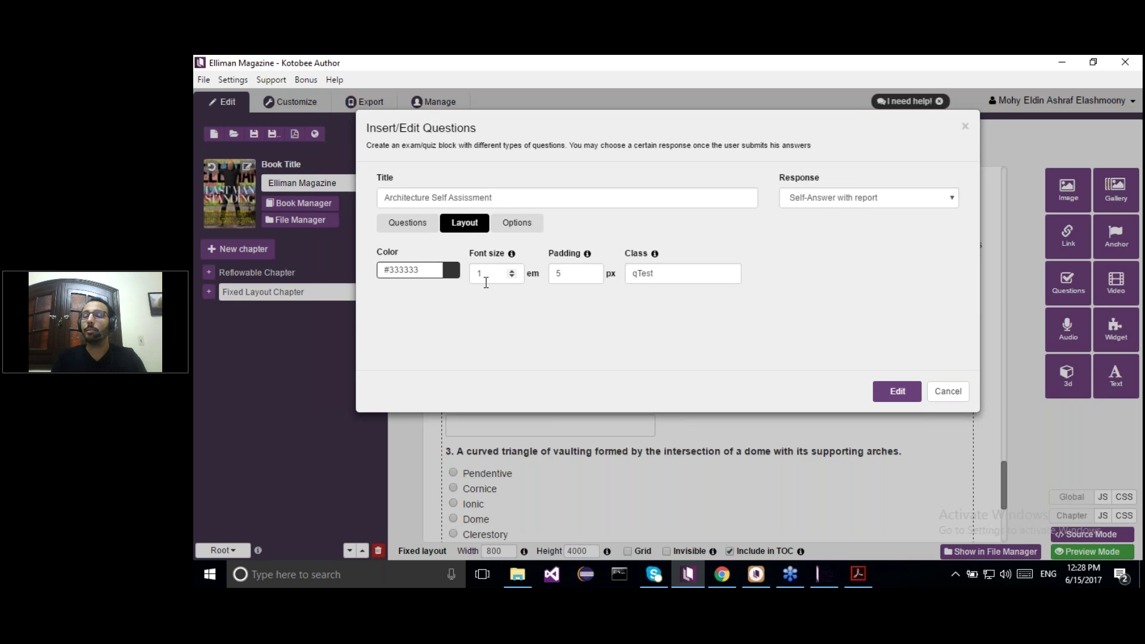
click(516, 232)
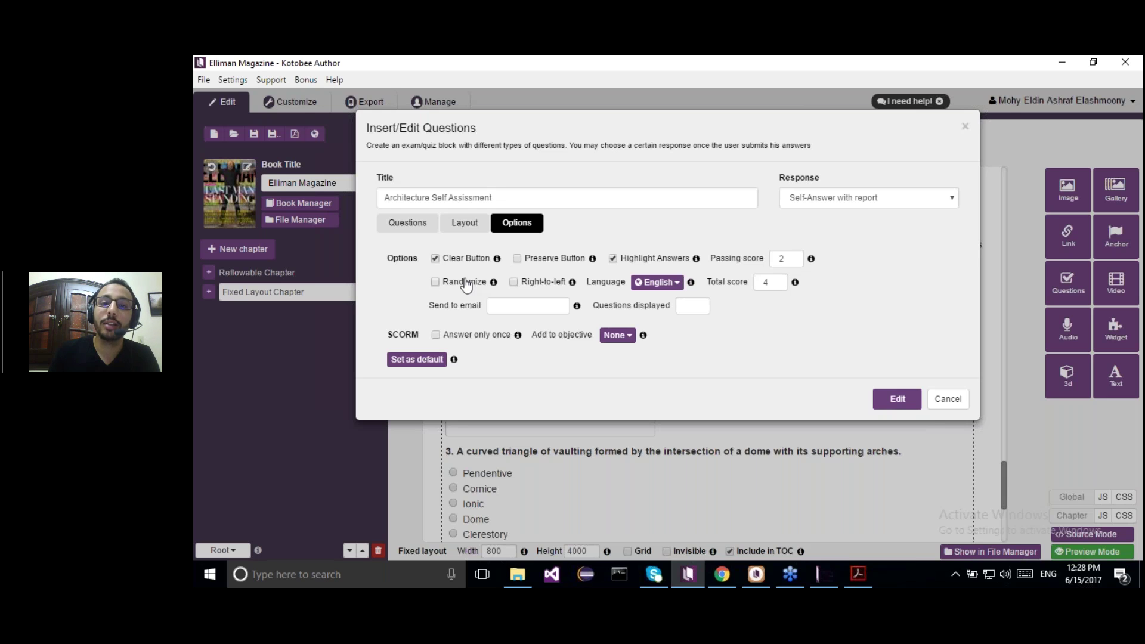
Examine the quiz's available languages and its list of questions, returning to the option settings.
click(643, 289)
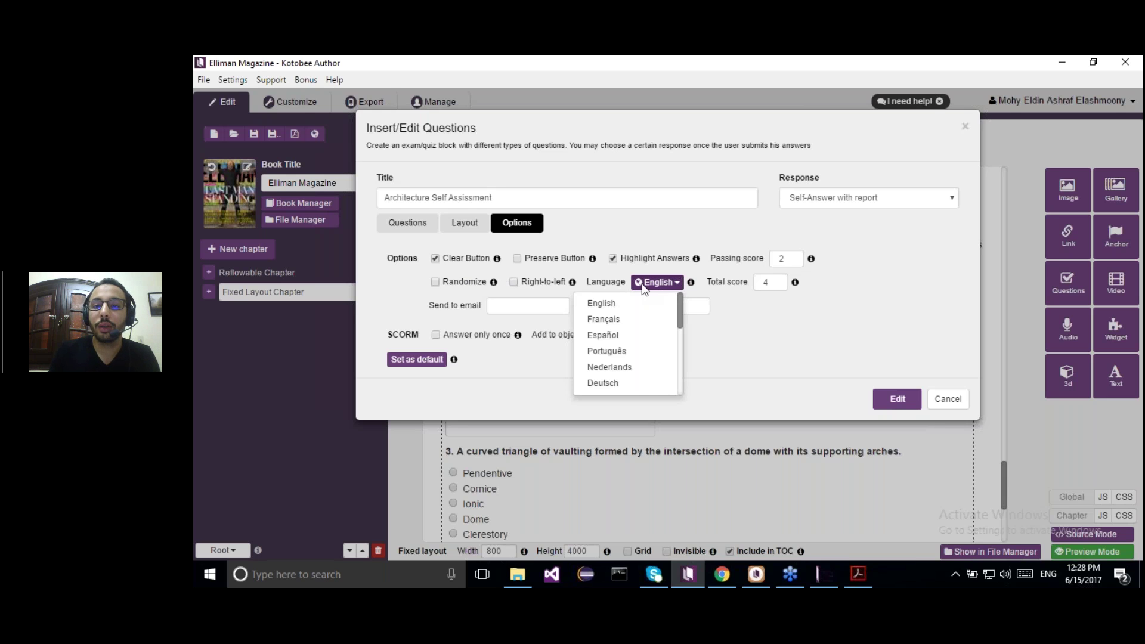
click(643, 288)
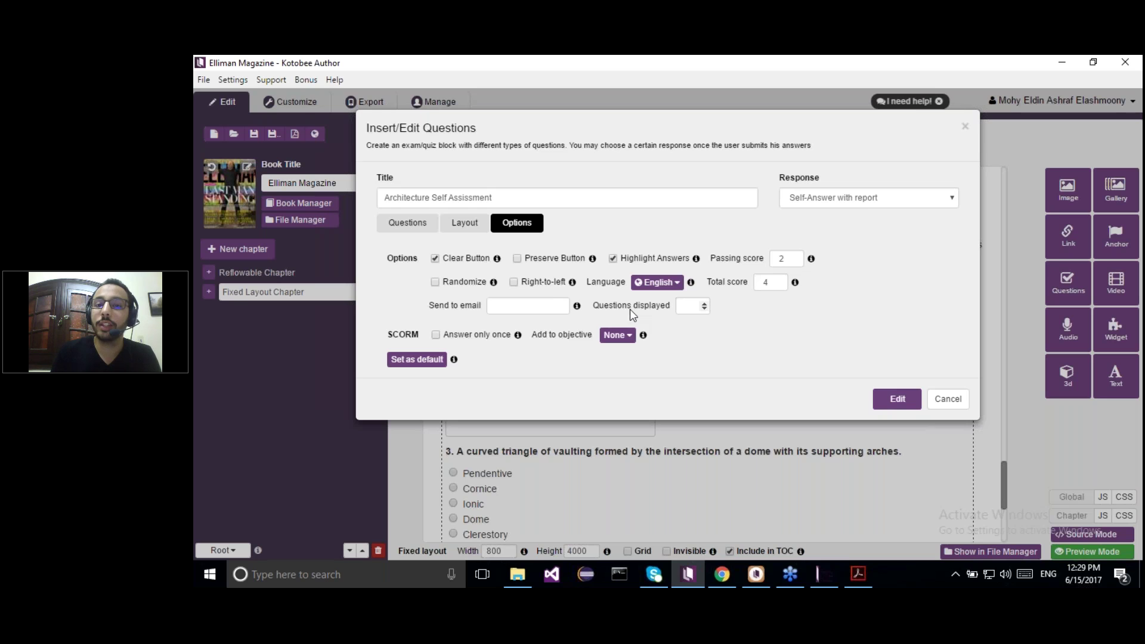
click(410, 222)
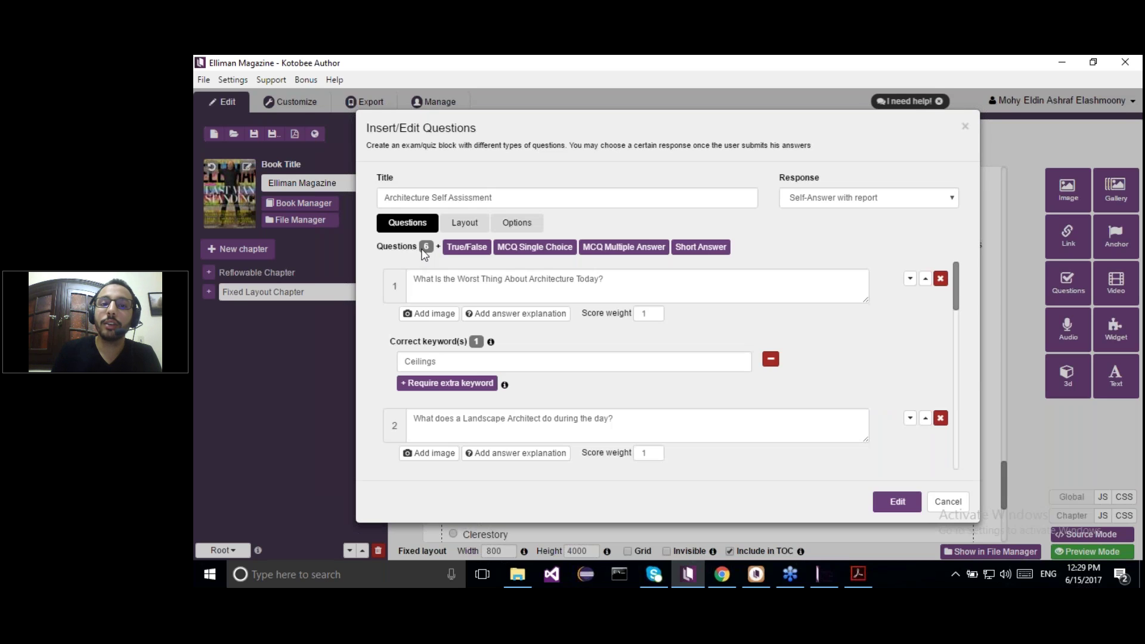
click(511, 229)
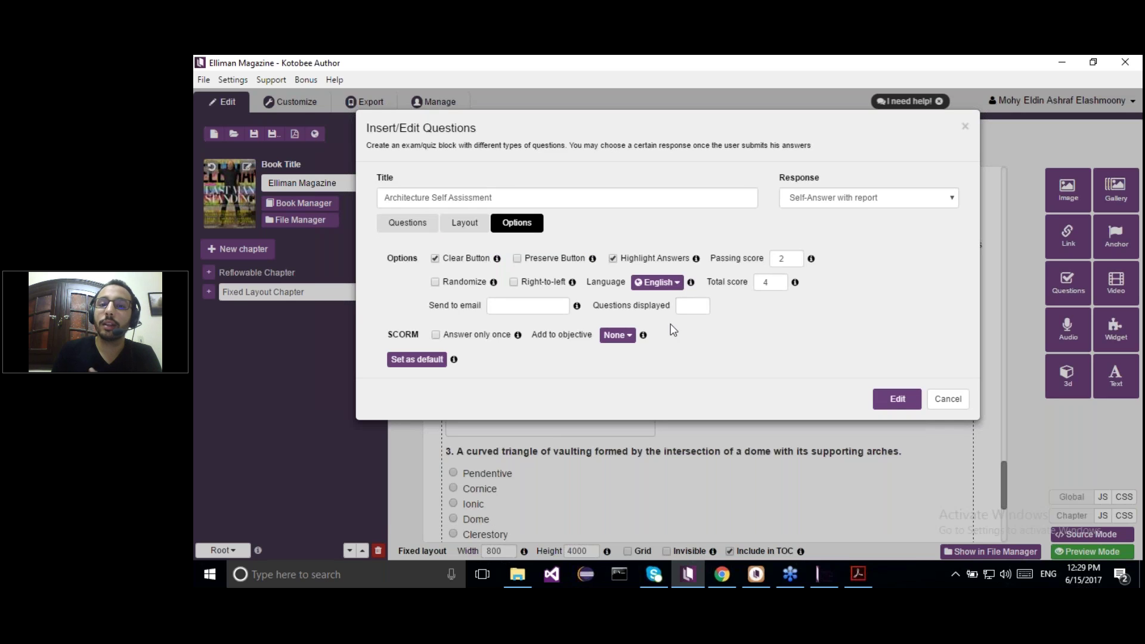
Try randomizing the quiz with 2 questions displayed, clear both settings and discard the quiz edits.
click(689, 306)
text(2)
click(766, 319)
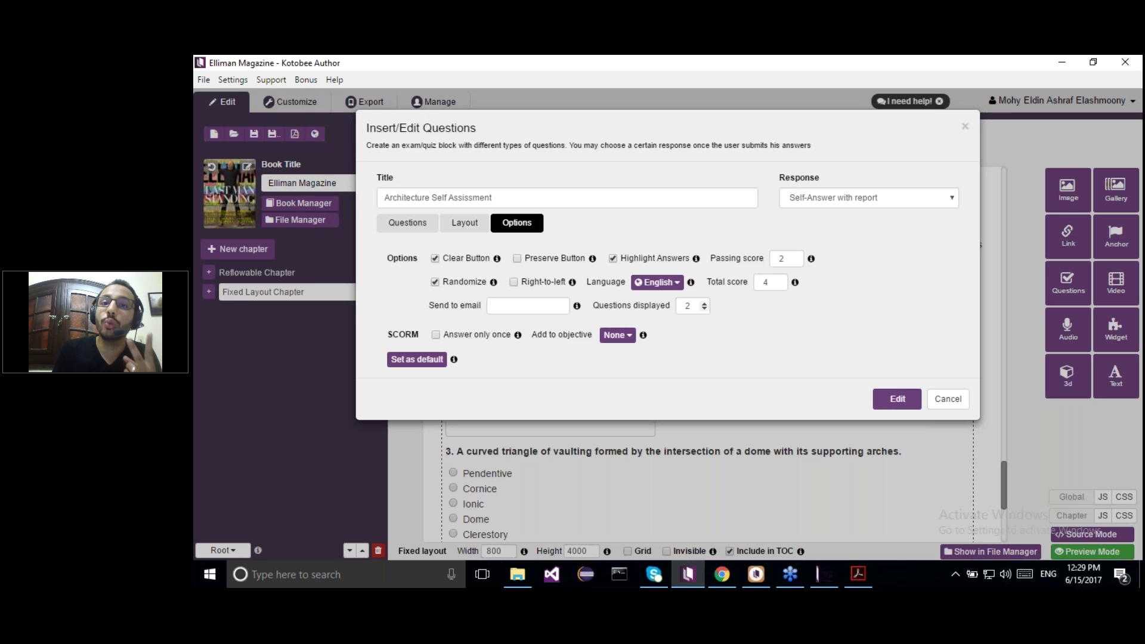
double_click(680, 307)
key(BackSpace)
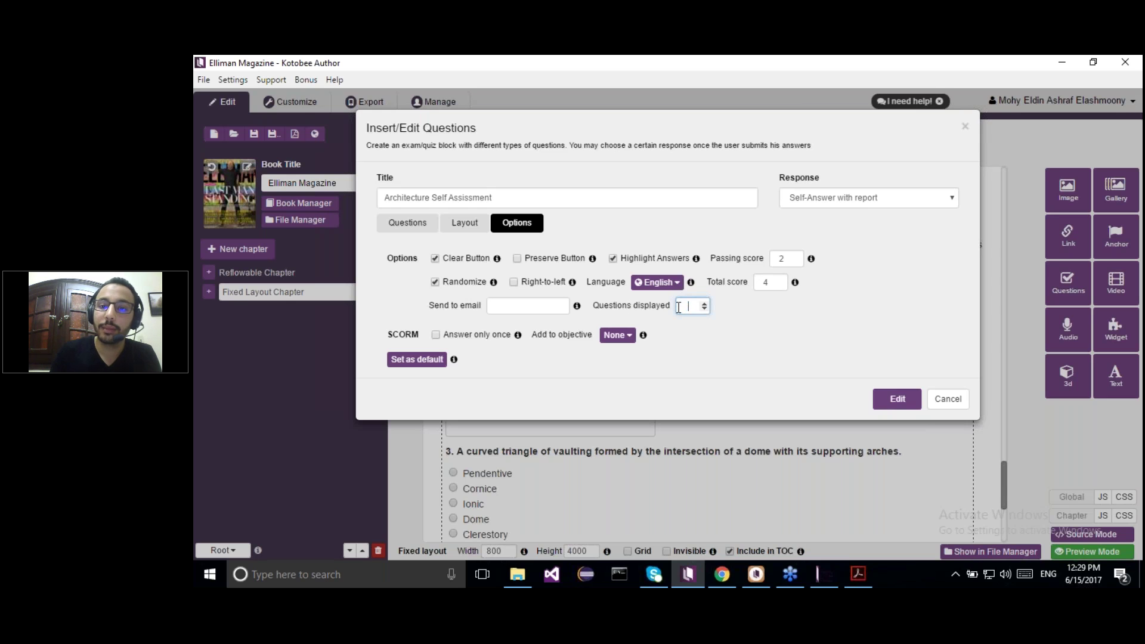
click(441, 284)
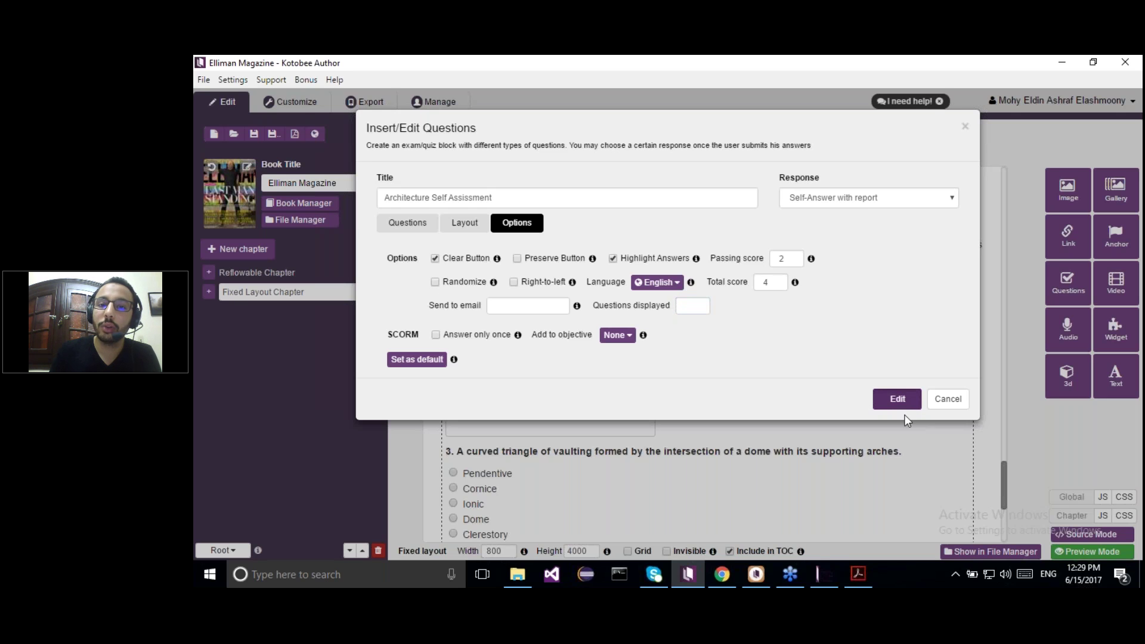
click(943, 401)
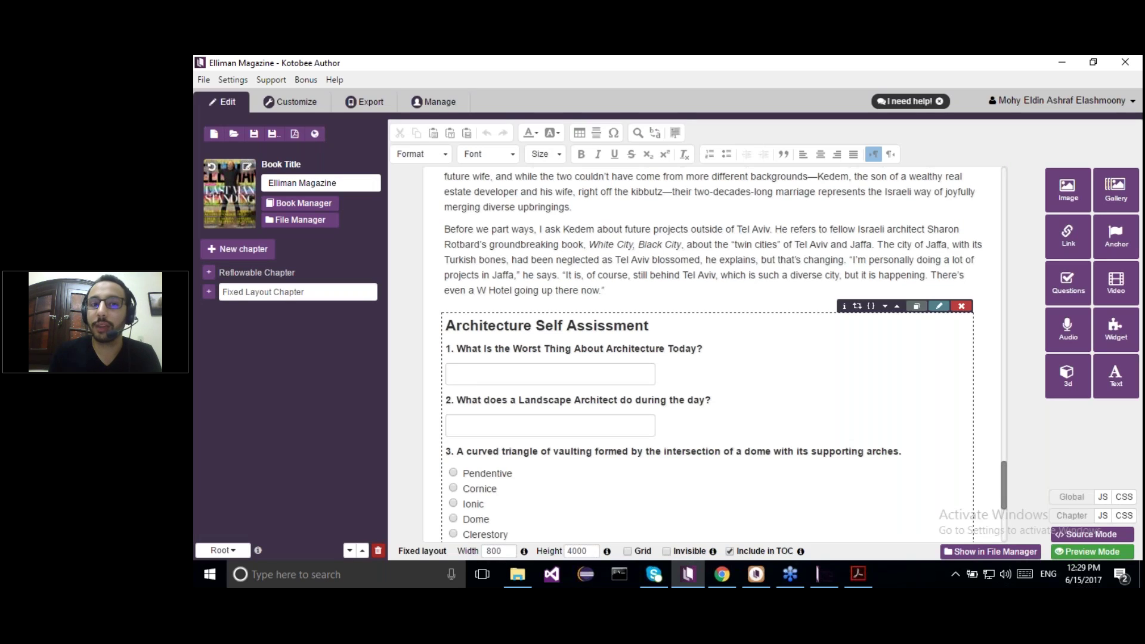
Preview the Fixed Layout Chapter and go to the end of its Architecture Self Assissment quiz.
click(1081, 550)
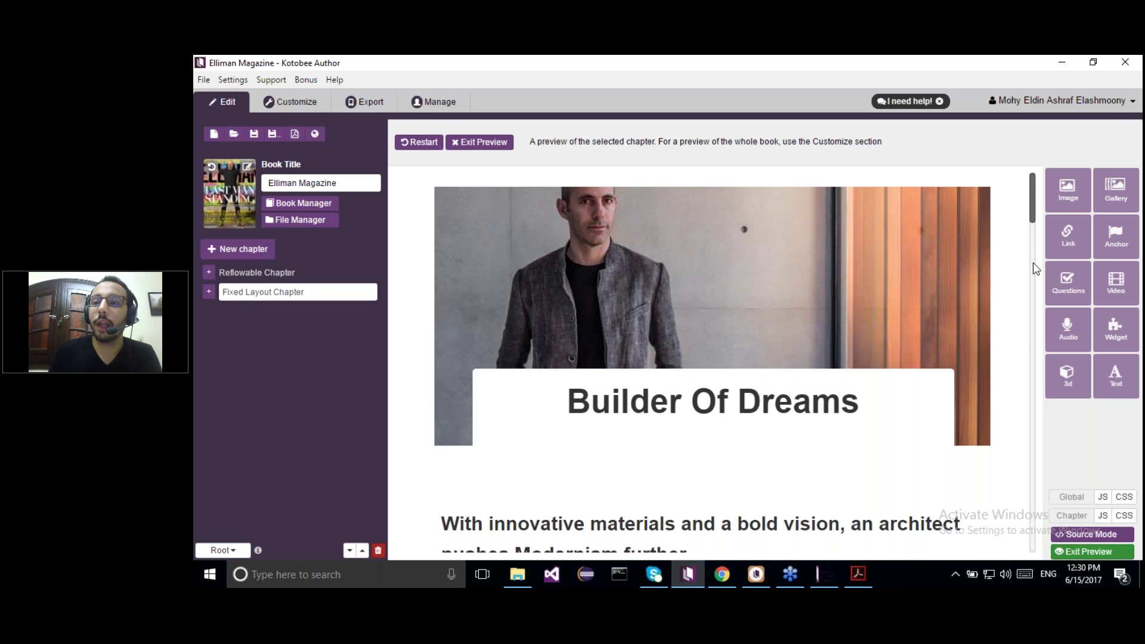
click(1033, 294)
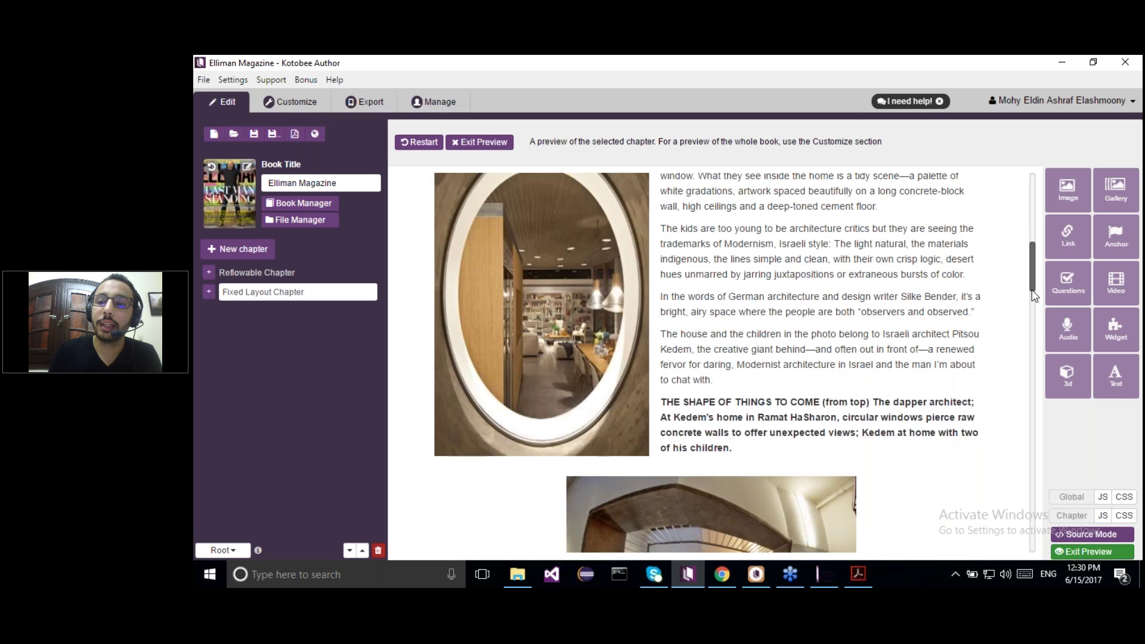
click(1033, 325)
click(1033, 394)
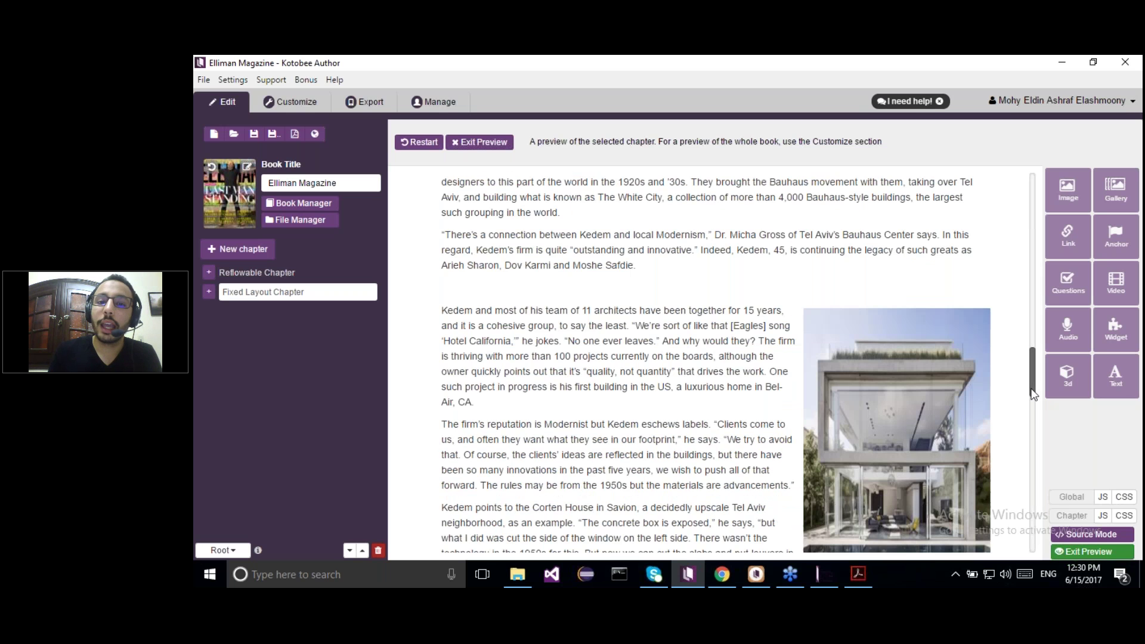
click(1030, 526)
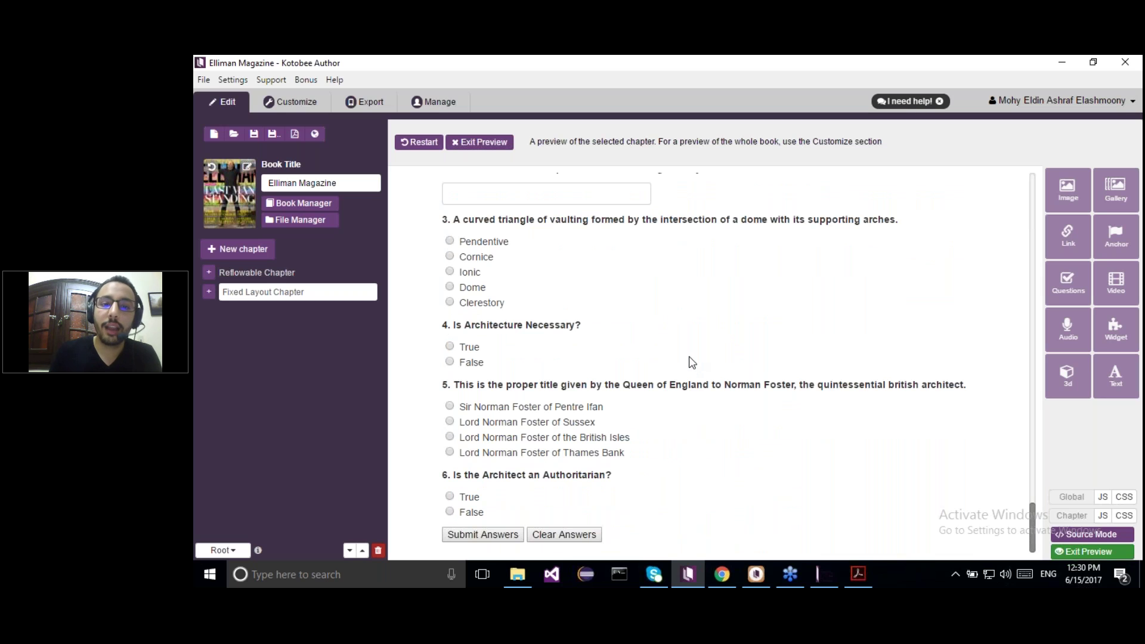
Submit the quiz without answering any question, examine the score report and exit the chapter preview.
click(474, 534)
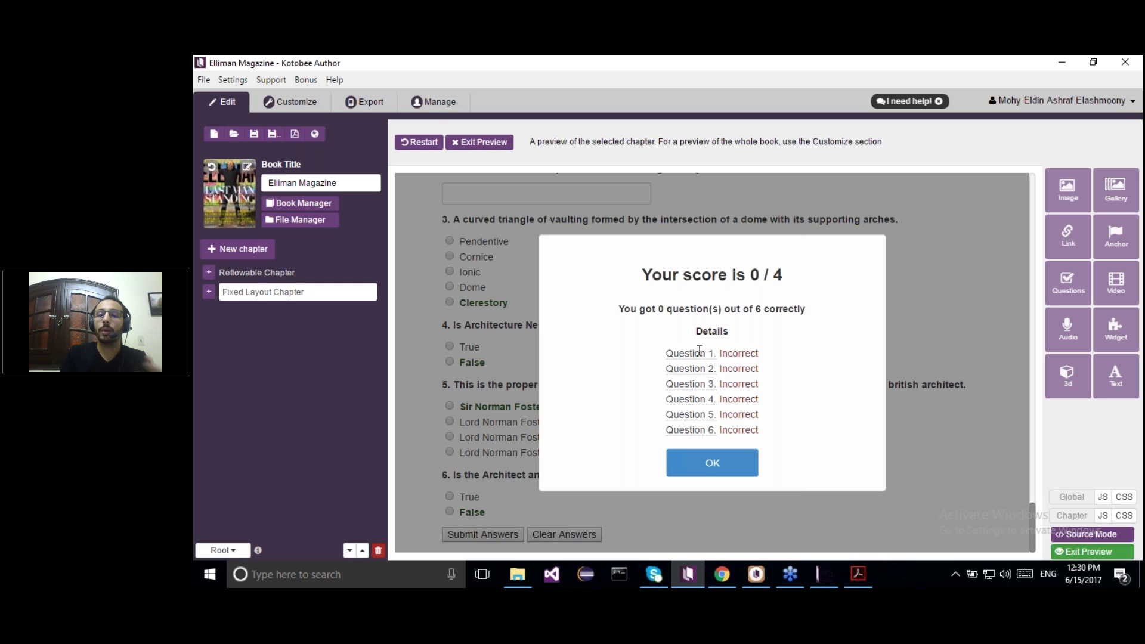
mouse_move(699, 350)
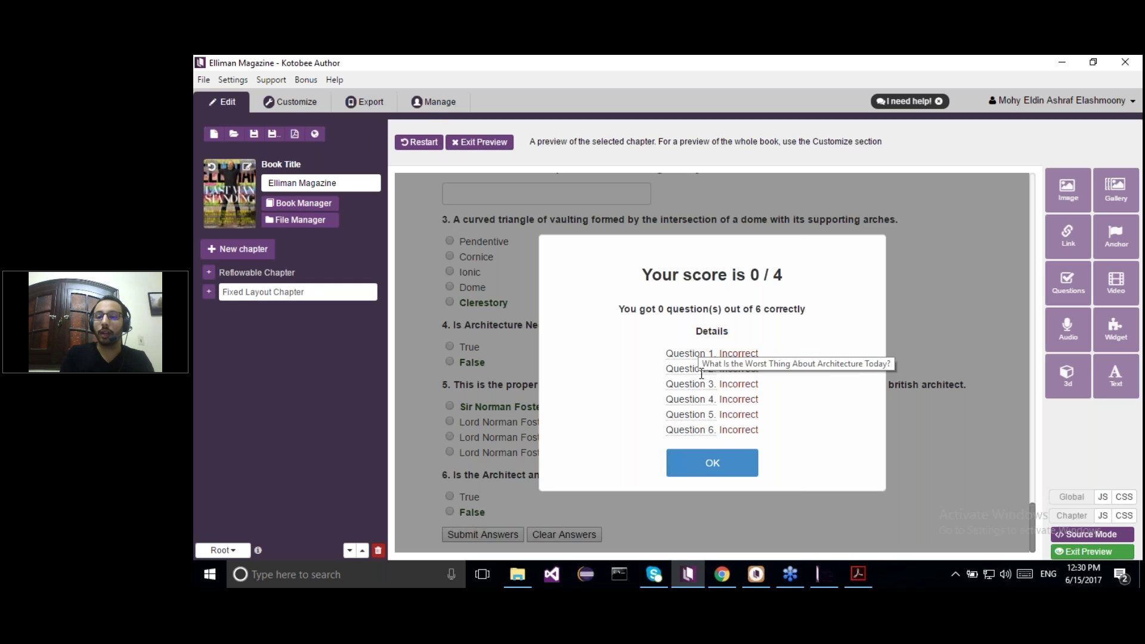
key(Return)
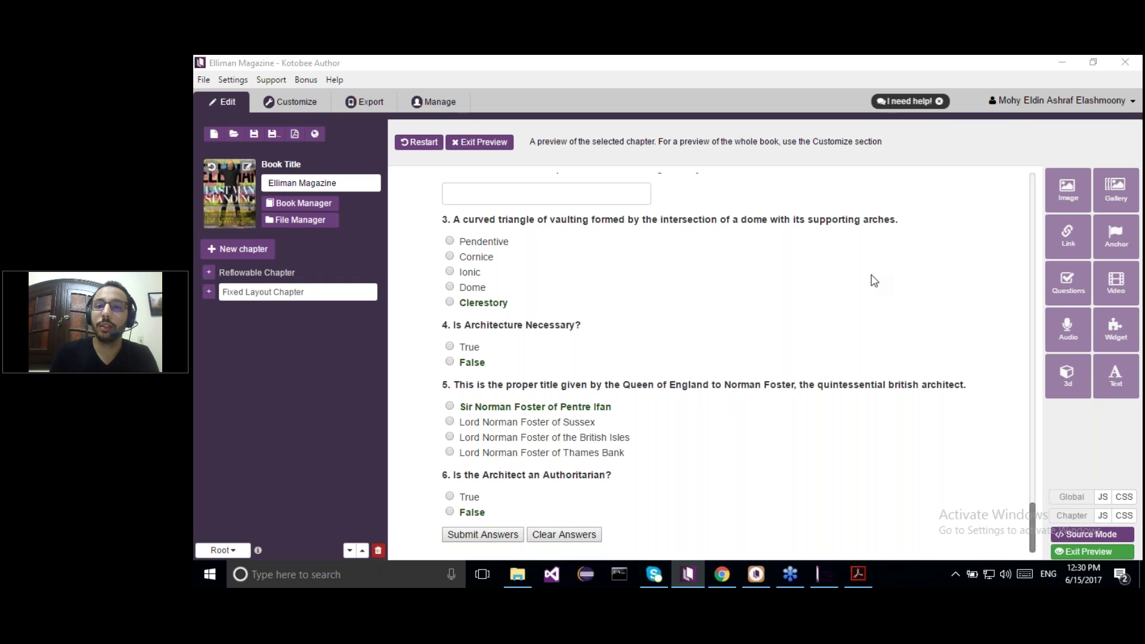
click(932, 86)
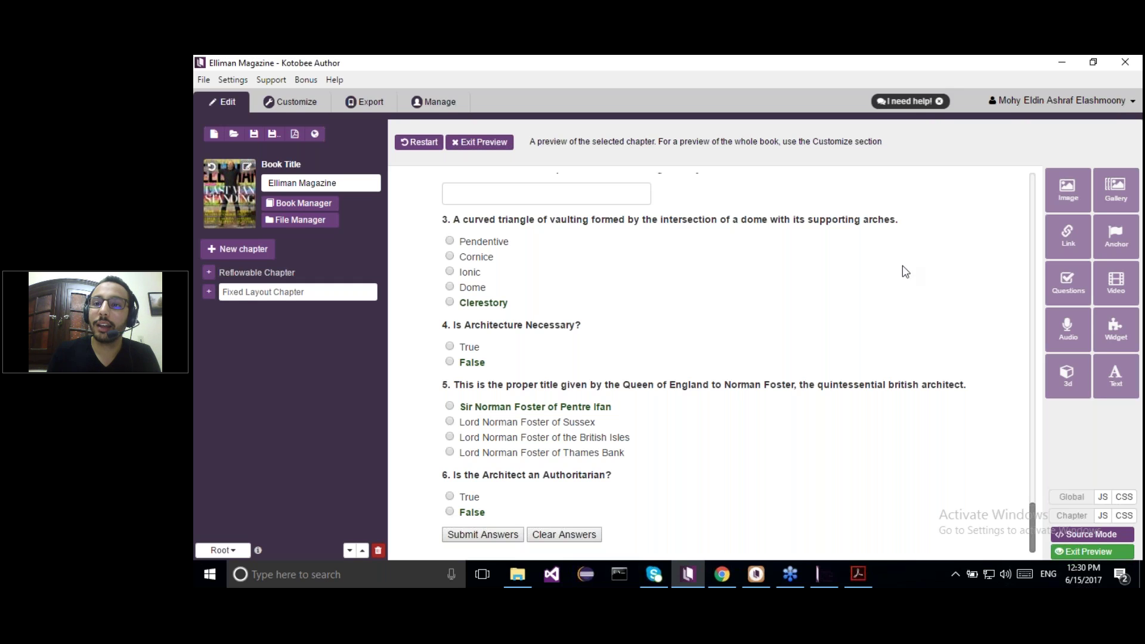
click(509, 145)
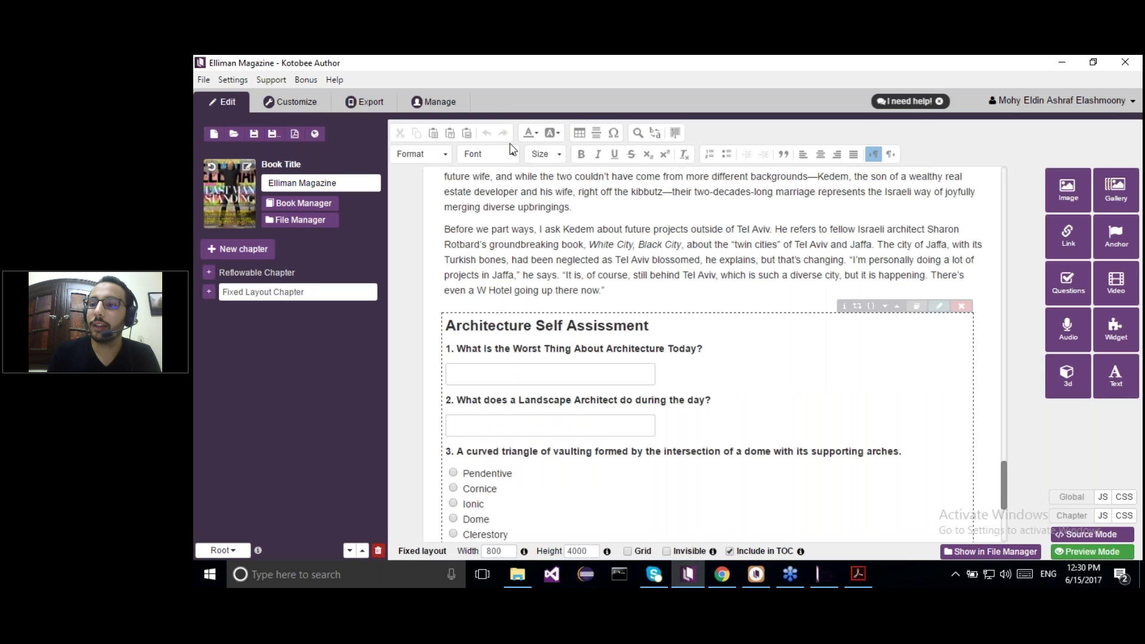
Show the video URL and video file options for inserting a video, and cancel the insertion.
click(1116, 285)
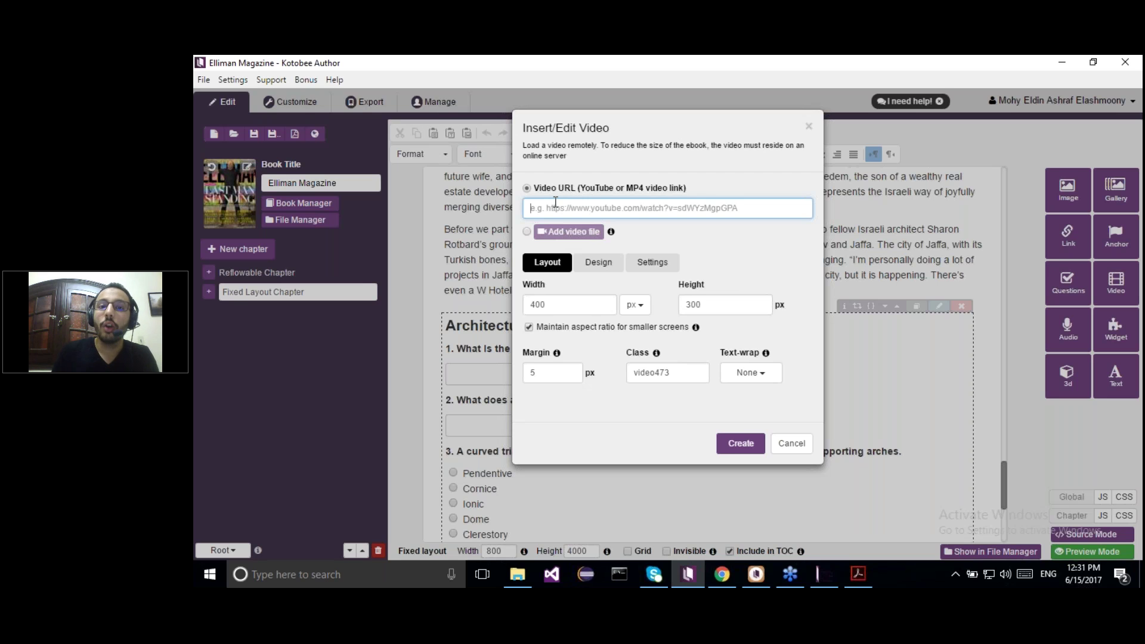
click(527, 231)
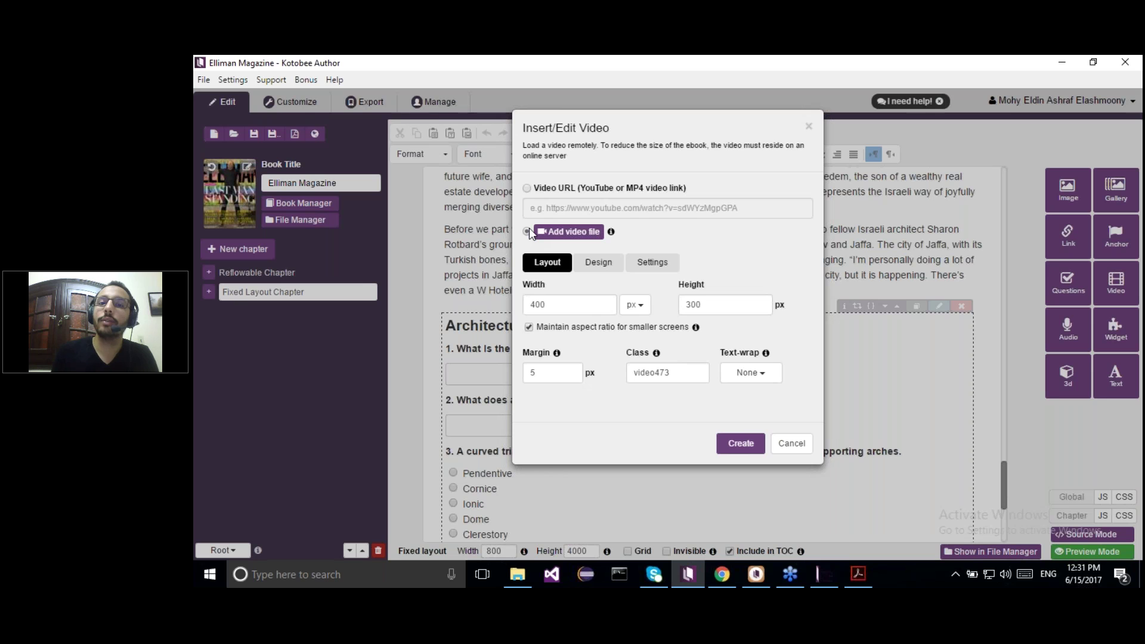
click(792, 445)
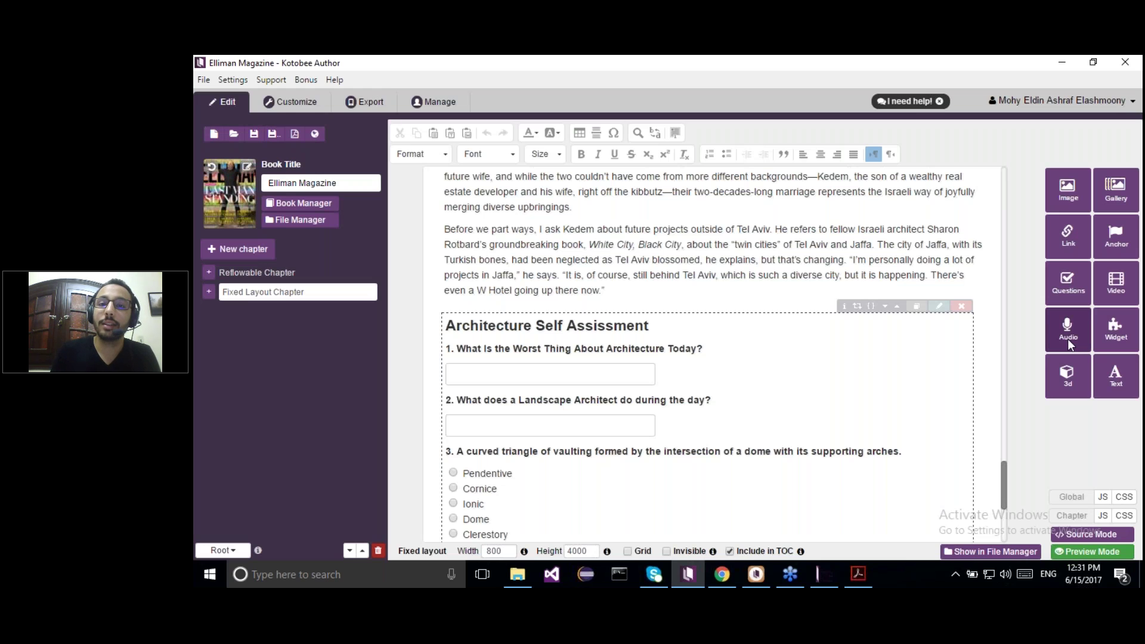
Show the audio URL and audio file options for inserting audio, and cancel the insertion.
click(1068, 339)
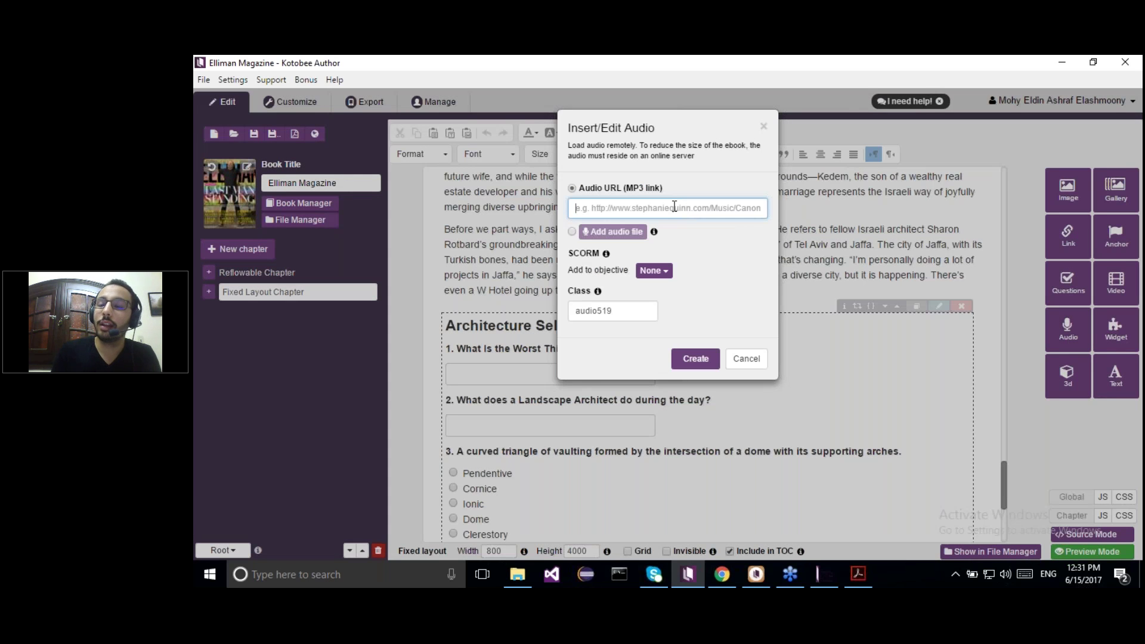
click(573, 232)
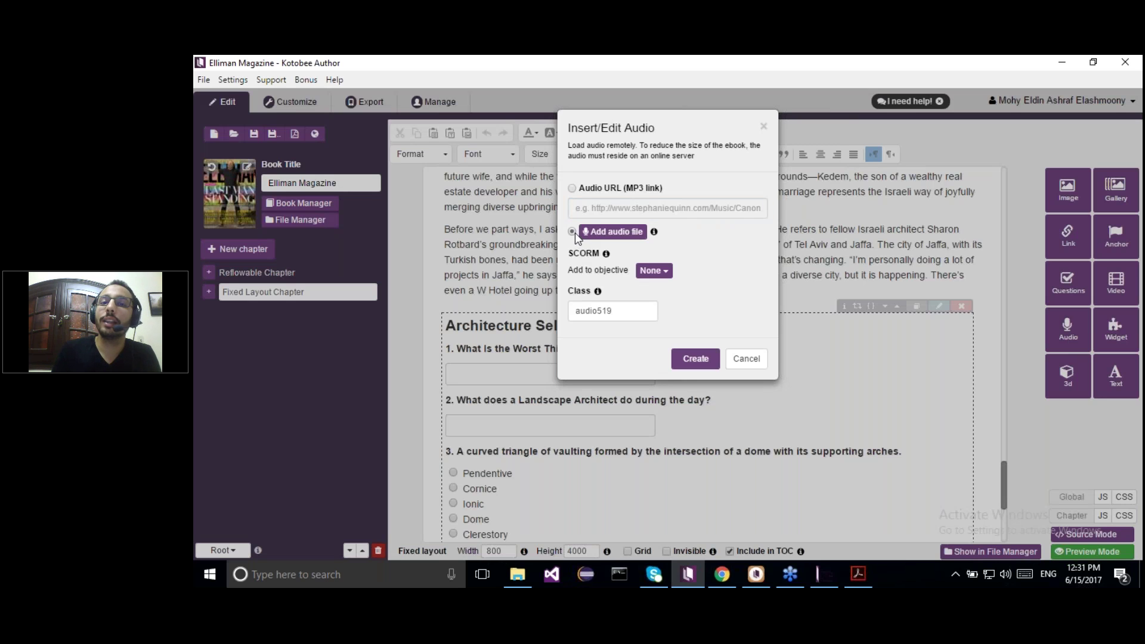
click(748, 360)
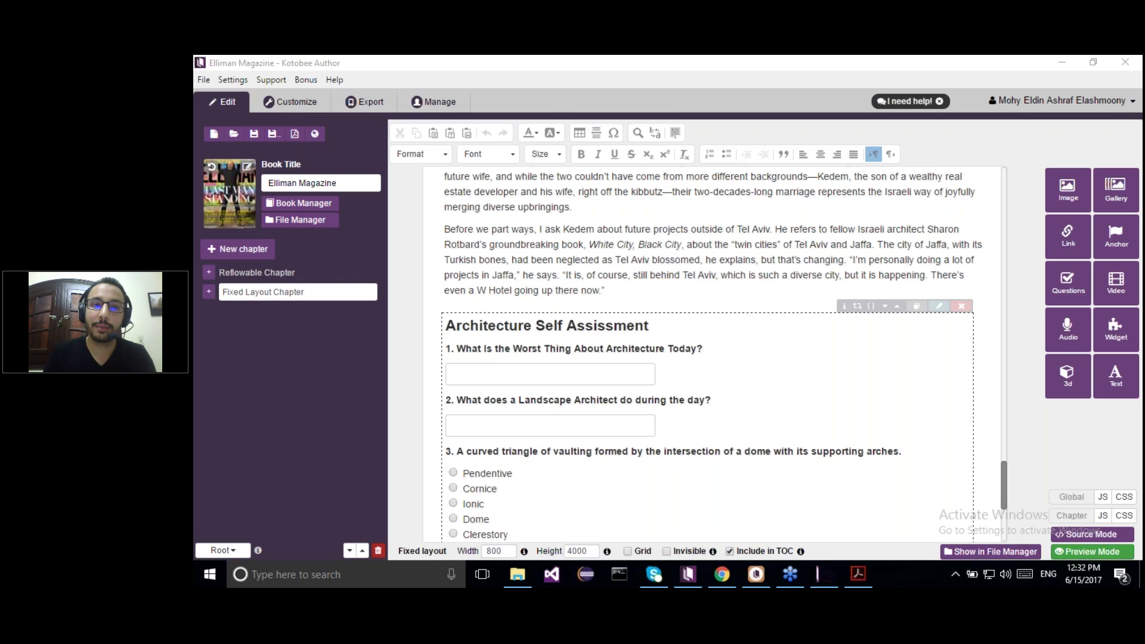
Switch to Chrome, open the Health And Fitness ebook and examine the infographics in the chapter The lifelong benefits of Exercise.
click(978, 222)
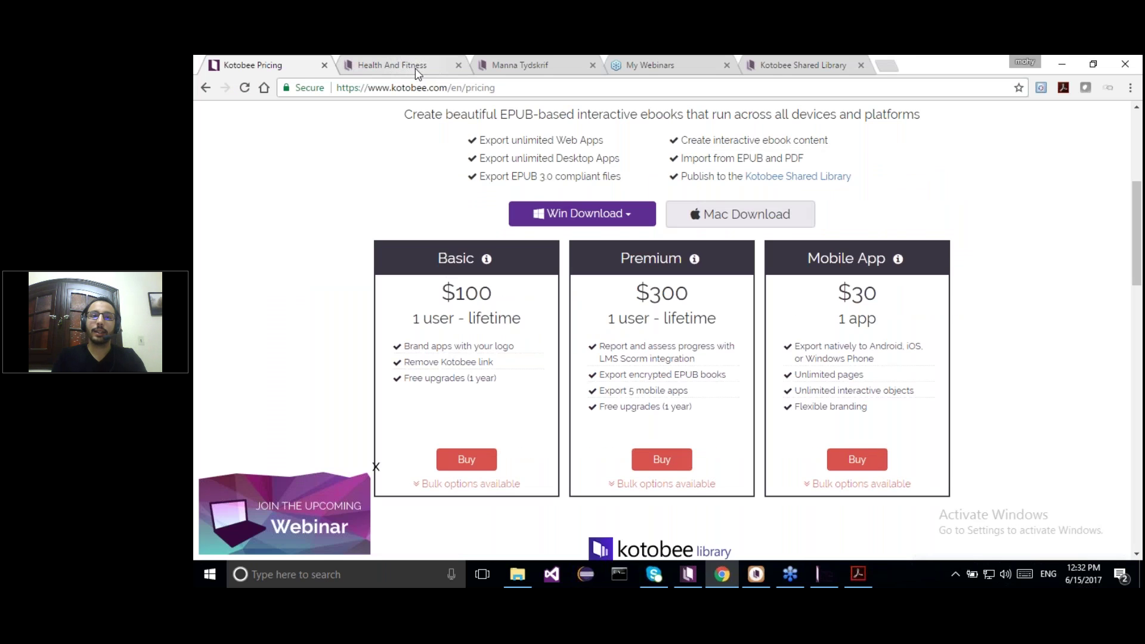
click(418, 67)
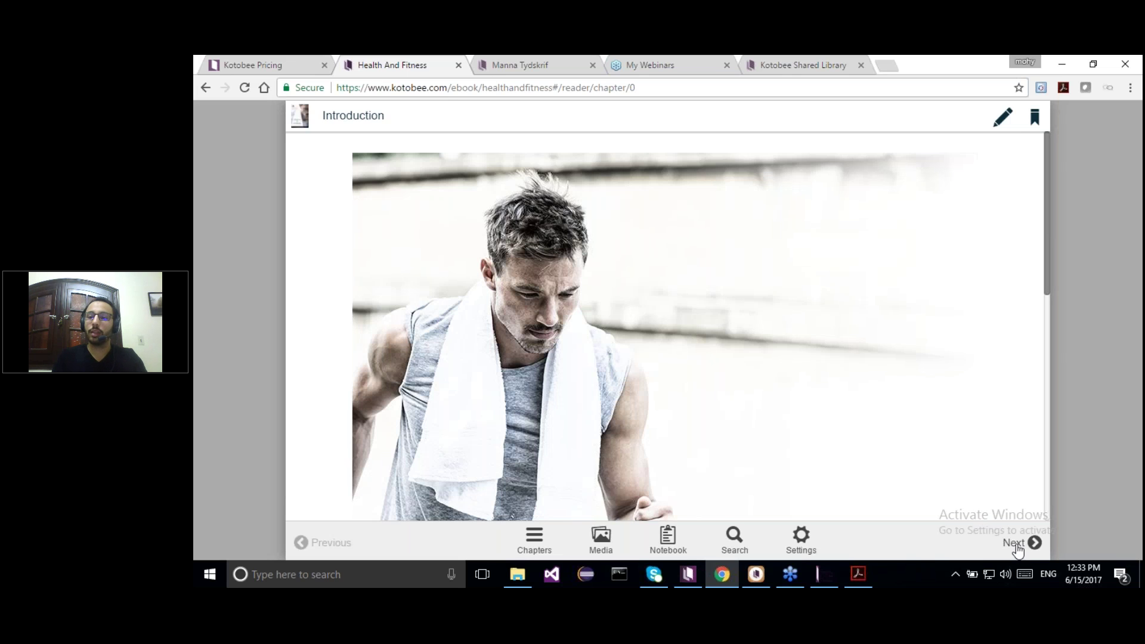
click(1022, 543)
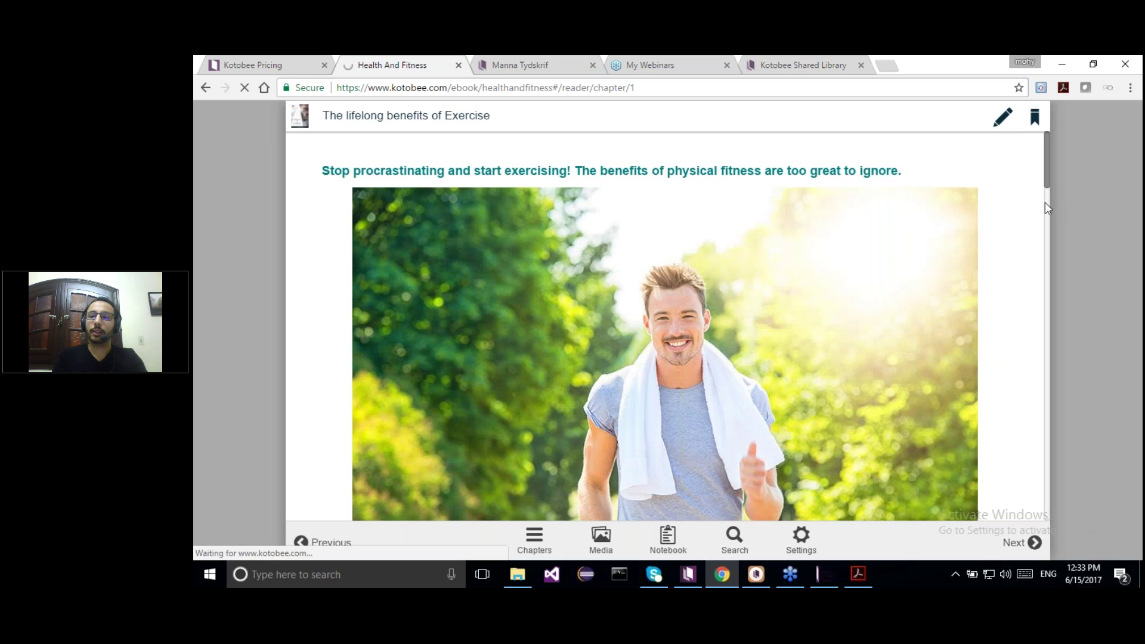
scroll(1046, 239, down, 8)
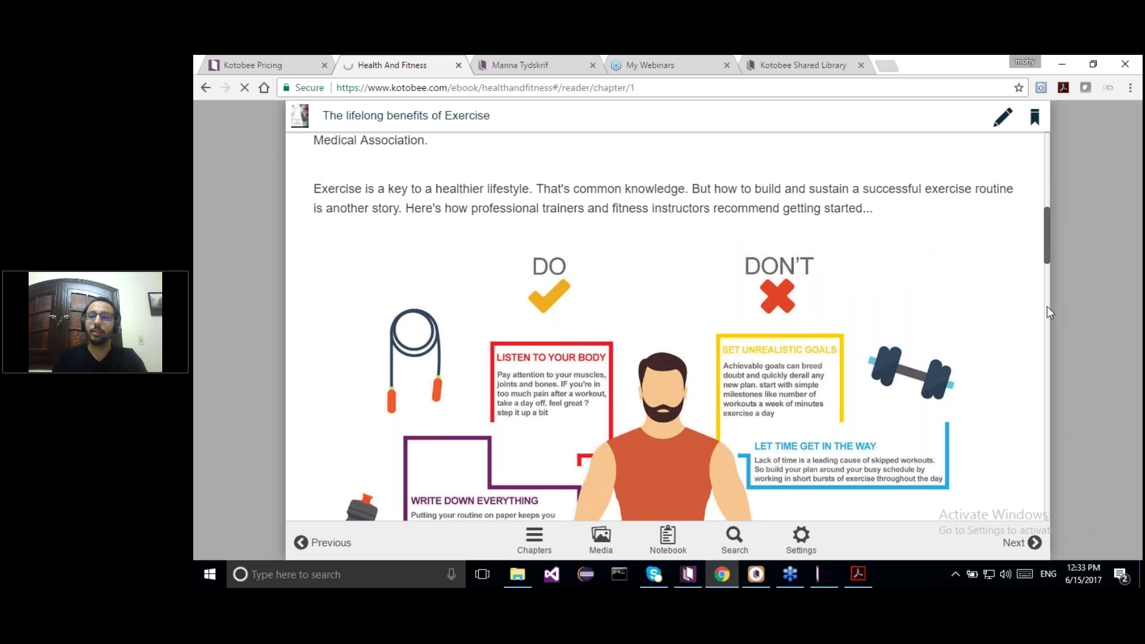
scroll(1049, 313, down, 10)
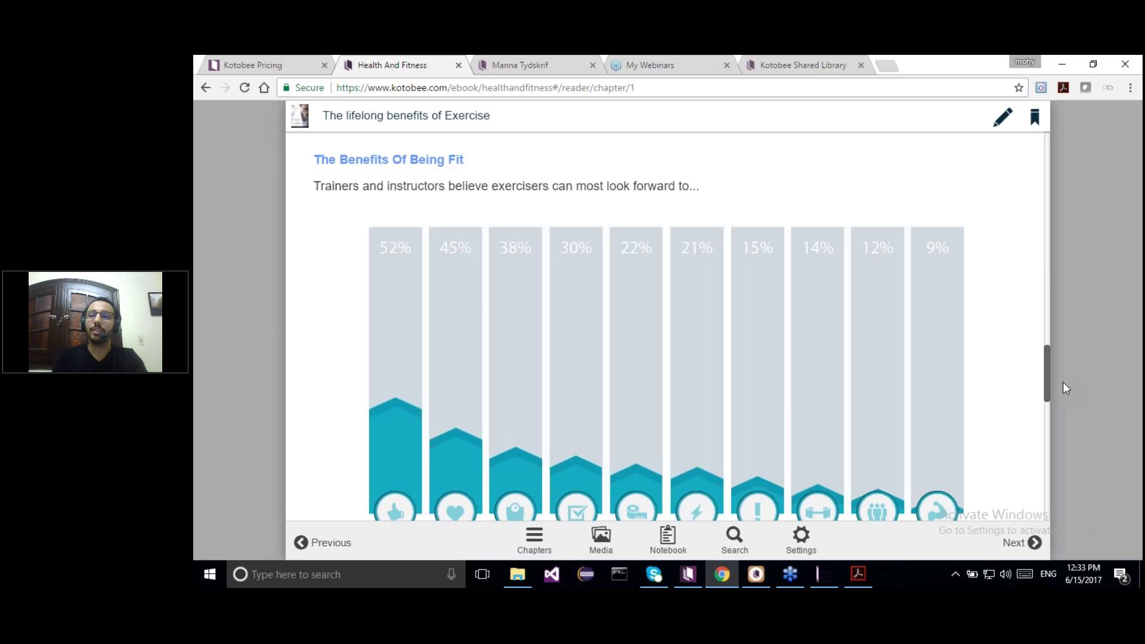
scroll(1024, 358, down, 2)
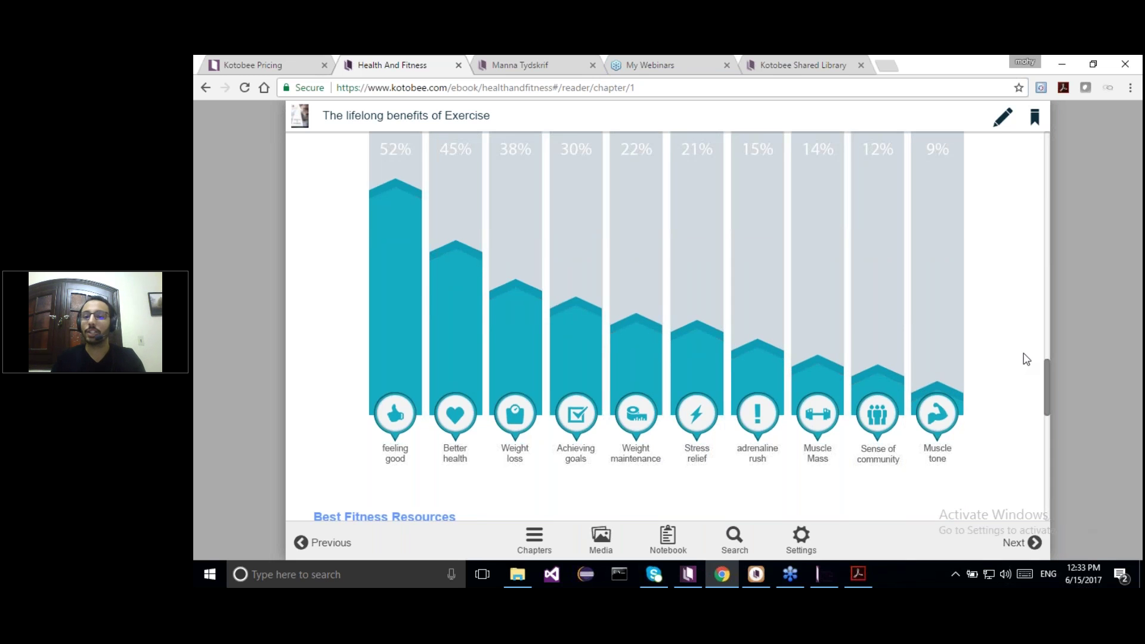
scroll(1027, 359, up, 1)
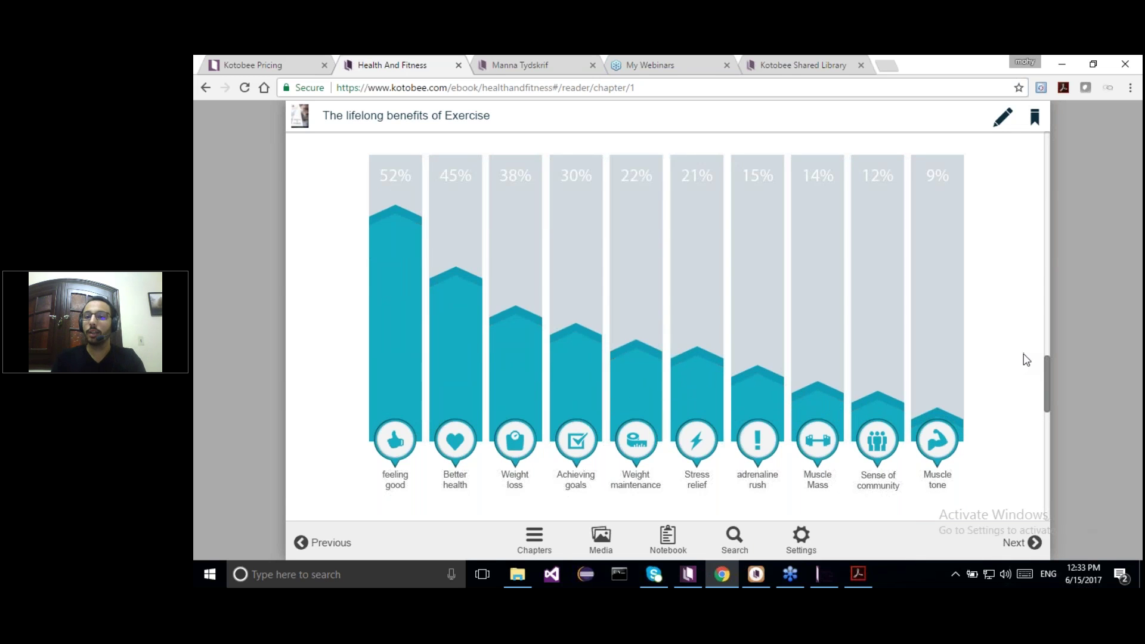
drag(1048, 389, 1050, 463)
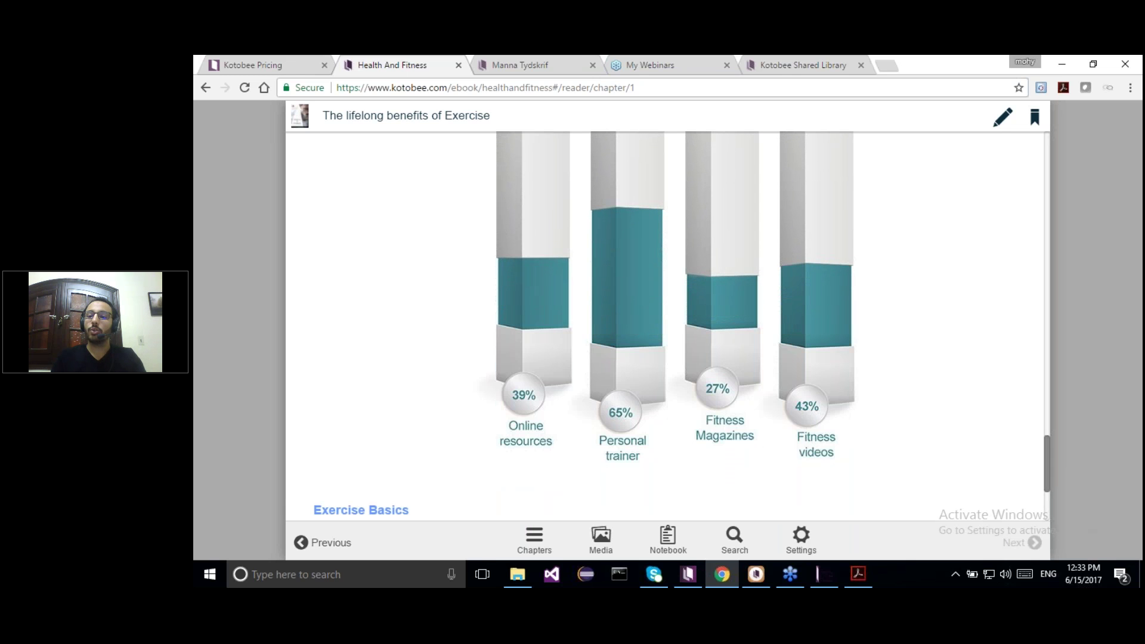
Go to the chapter How Much Exercise Is Enough? and open its Body Mass Index popup widget.
click(1034, 542)
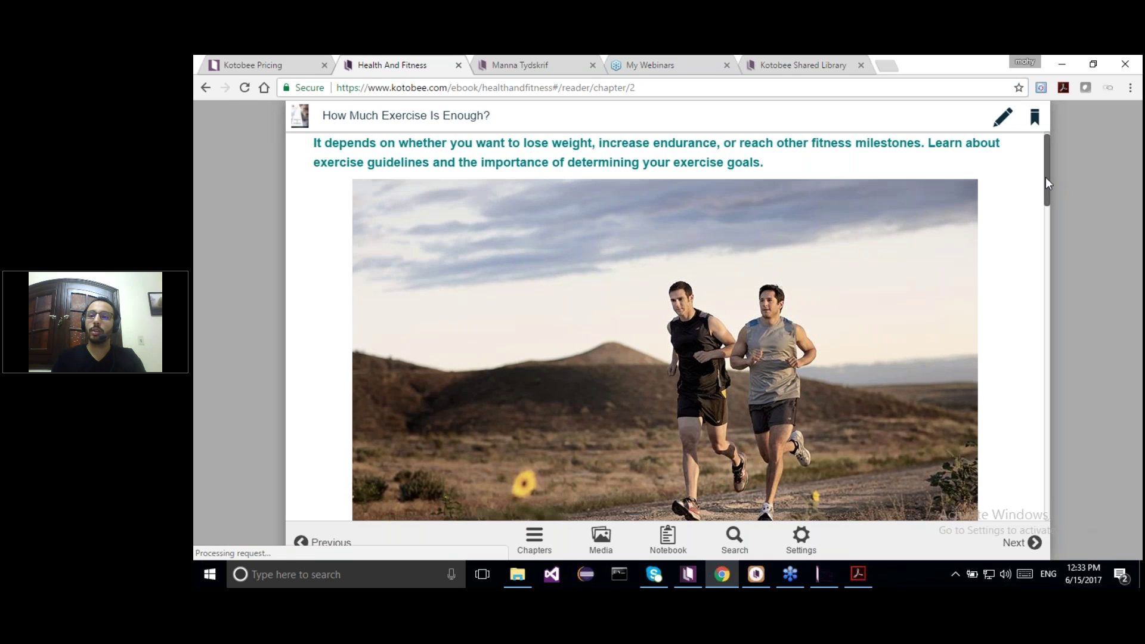
drag(1047, 177, 1049, 492)
click(642, 365)
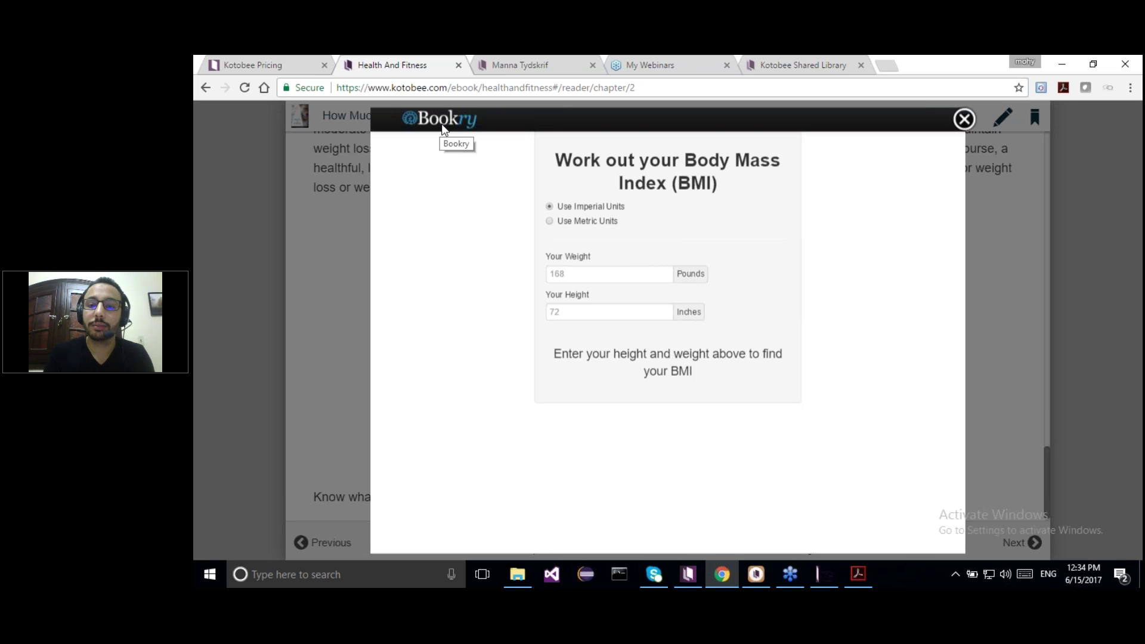
Switch to Kotobee Author, show the popup widget and page widget options for inserting a widget, and cancel the insertion.
click(690, 576)
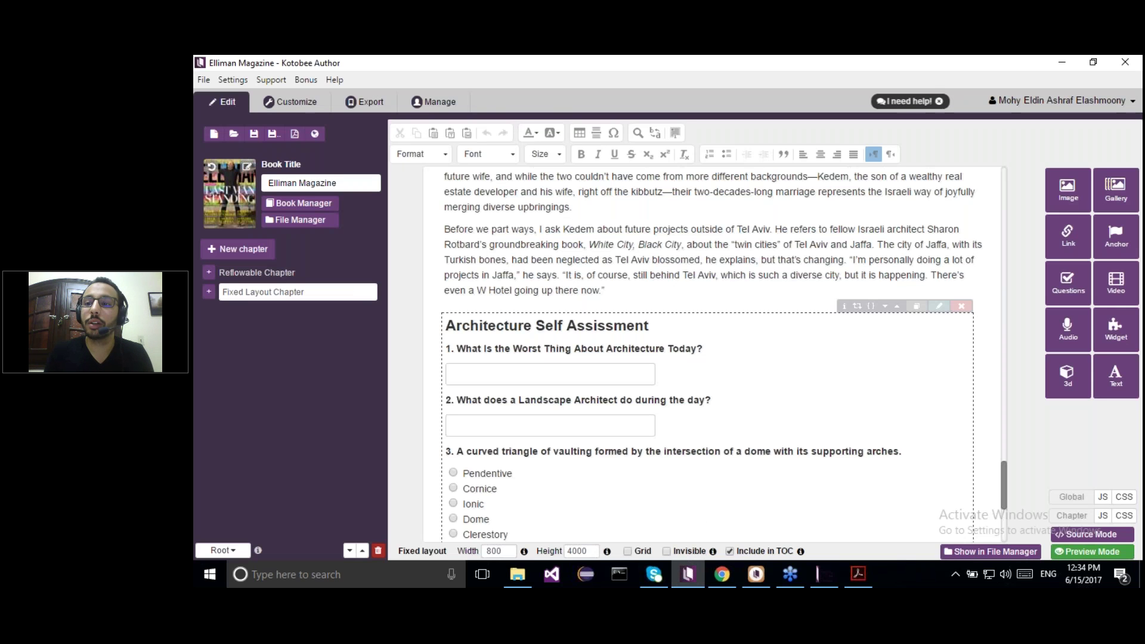
click(1118, 337)
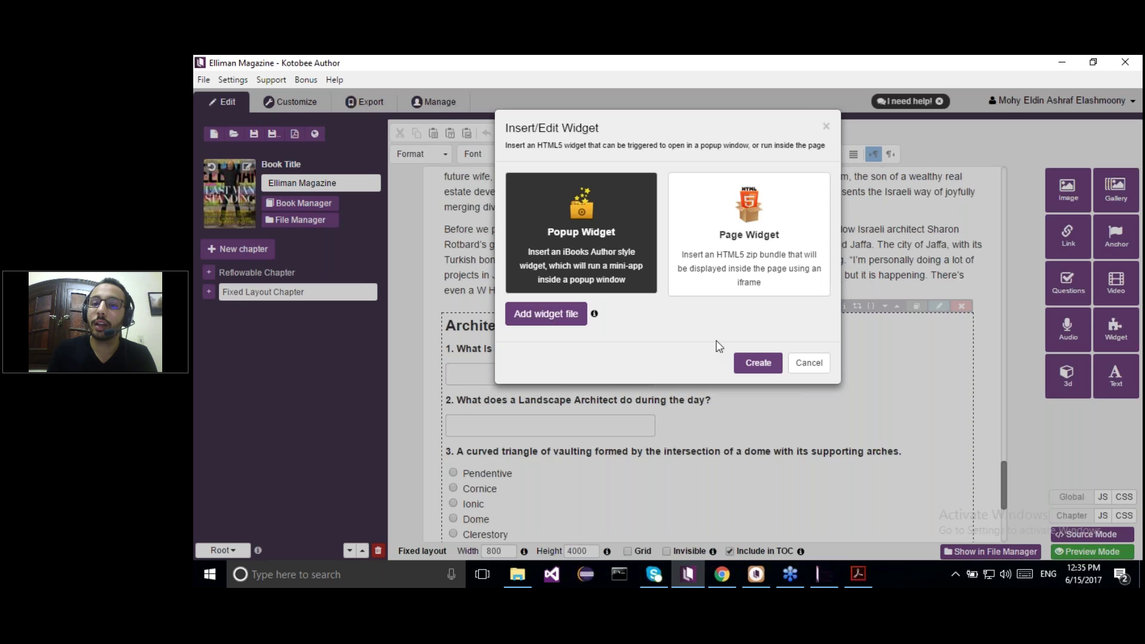
click(799, 365)
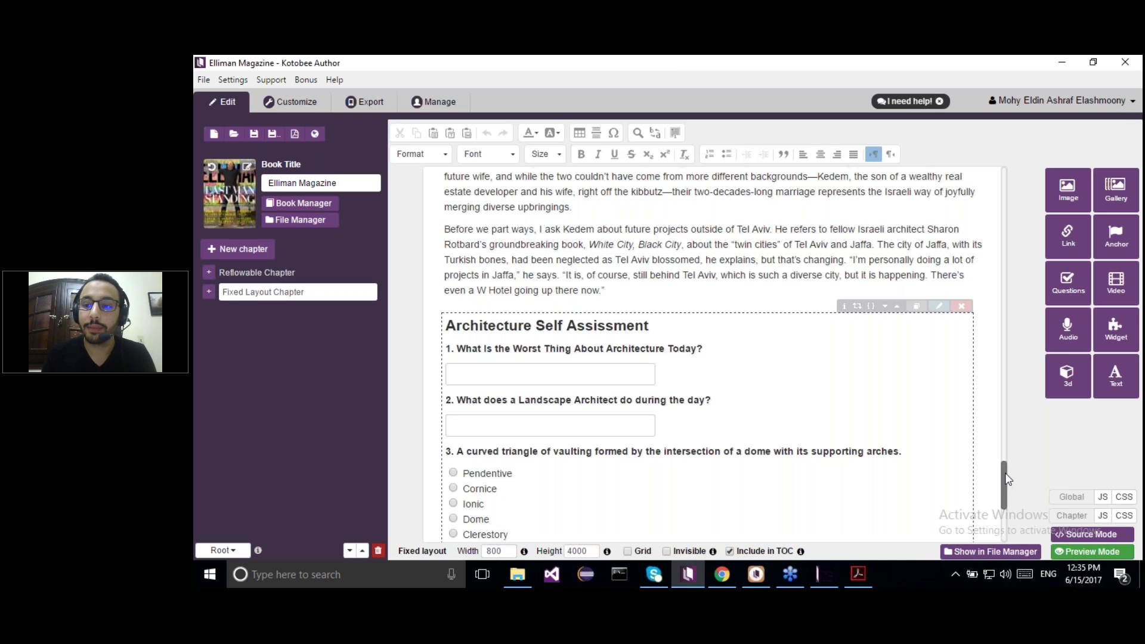
Start inserting a link at the oval window photo section and show the book location option with Reflowable Chapter as its chapter.
drag(1007, 479, 1023, 270)
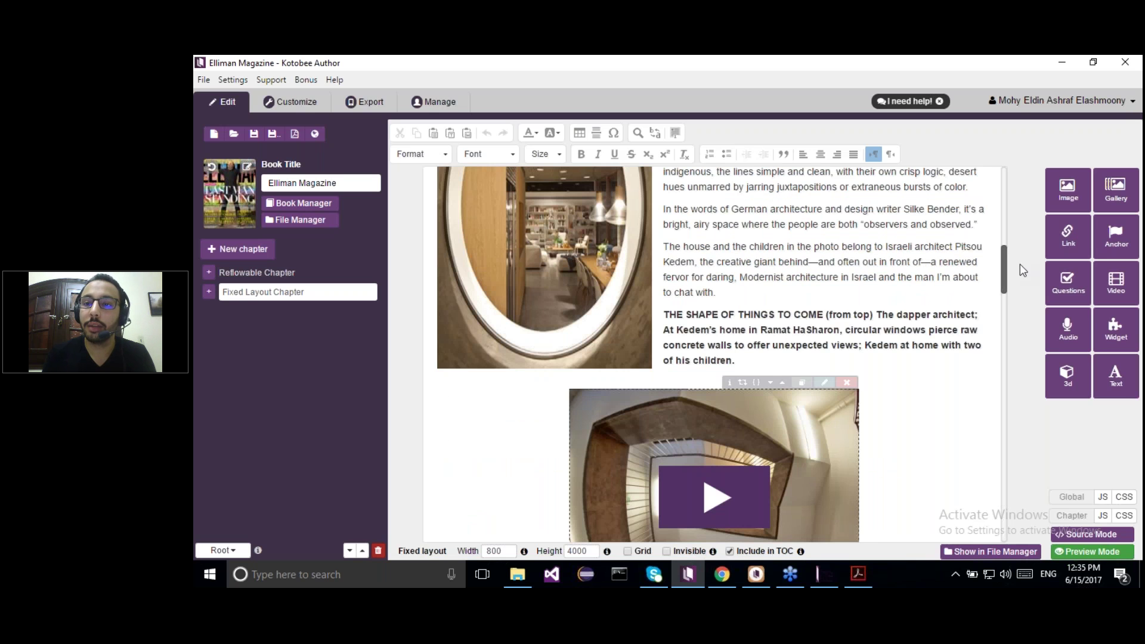
scroll(682, 283, up, 3)
click(682, 283)
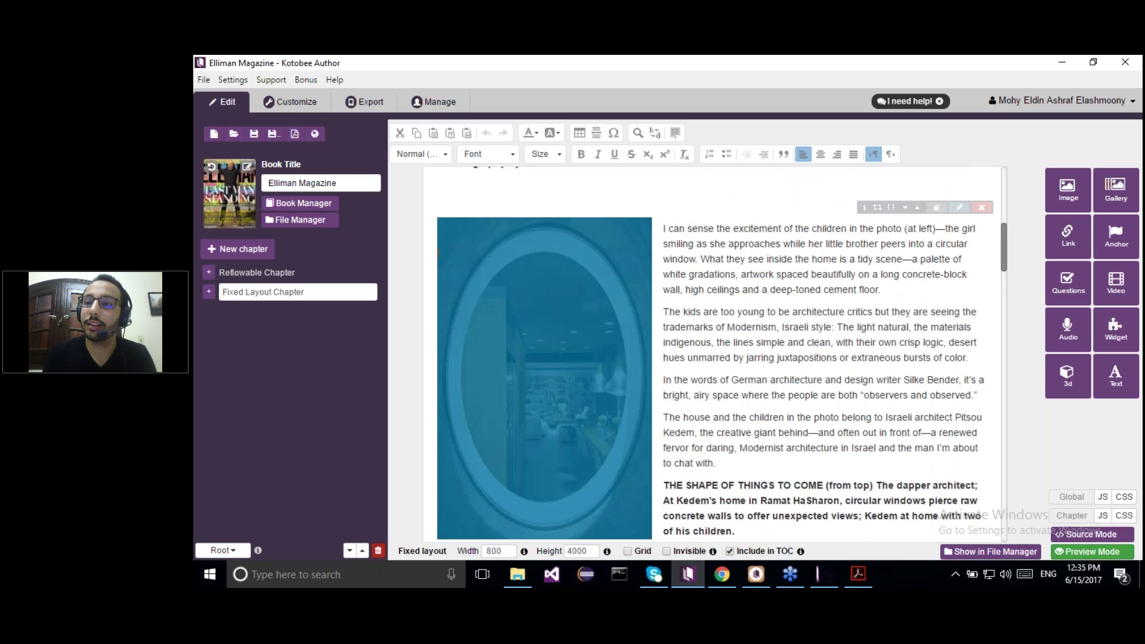
click(1068, 238)
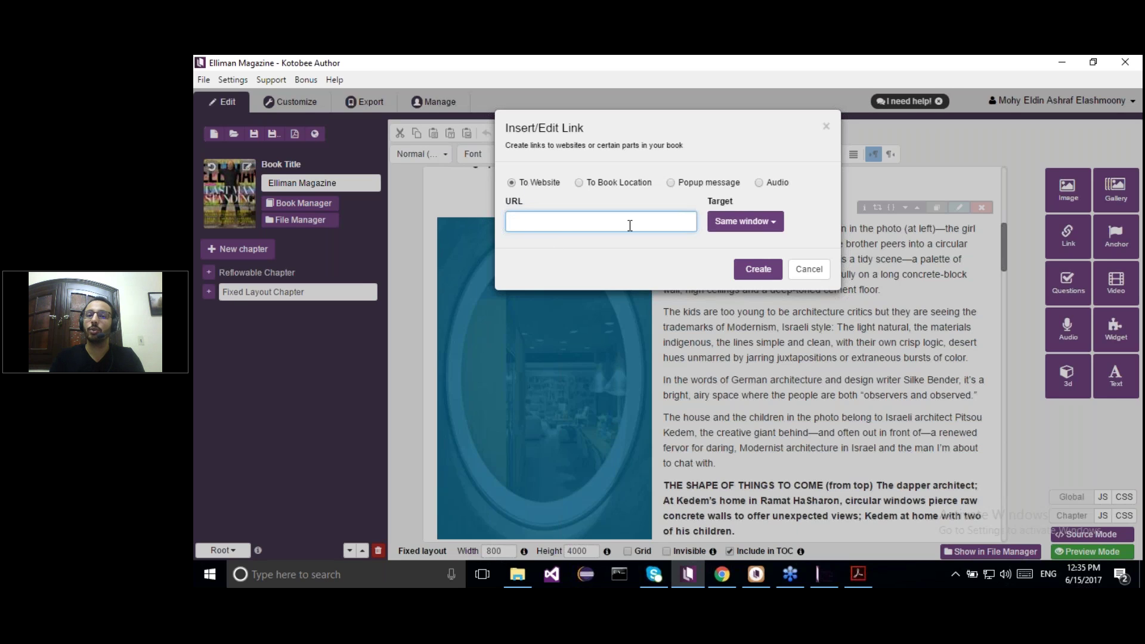
click(603, 187)
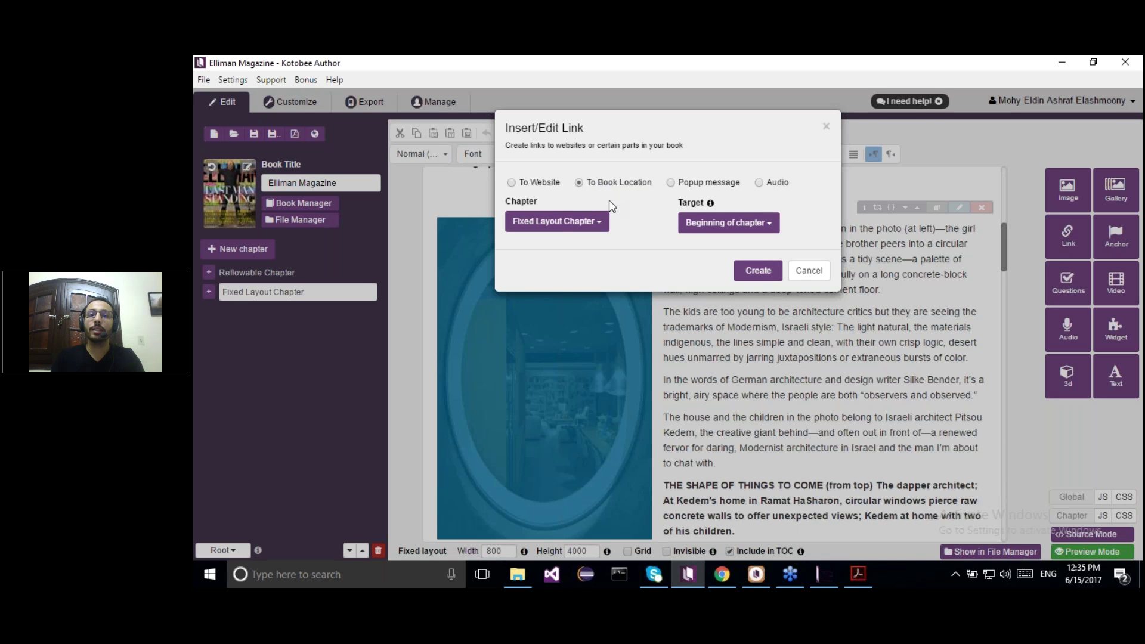
click(590, 226)
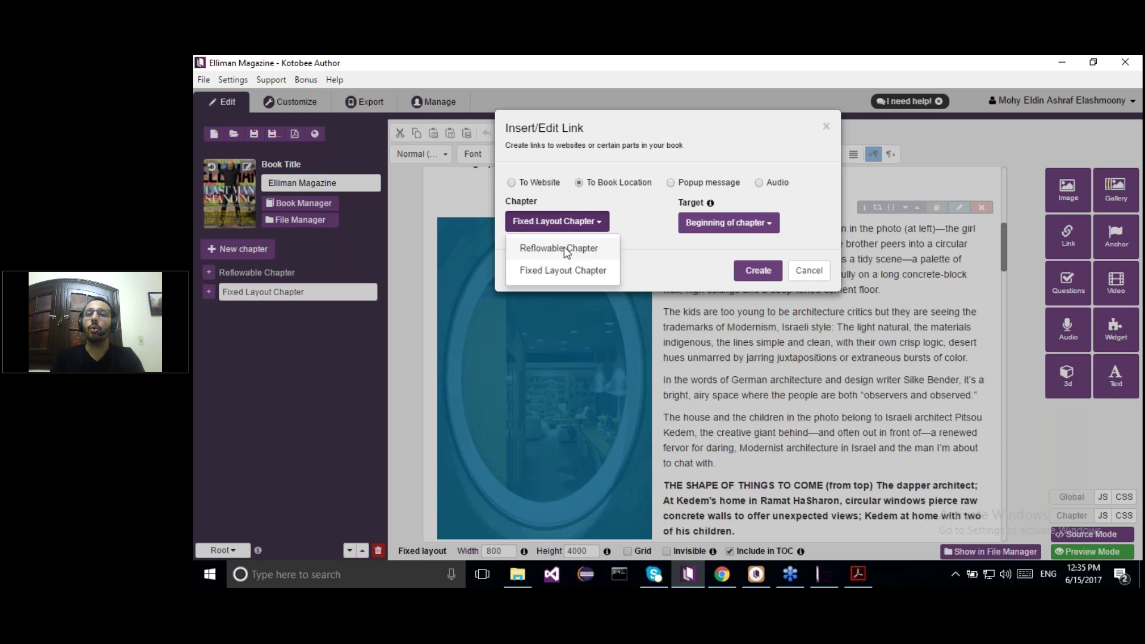
click(567, 253)
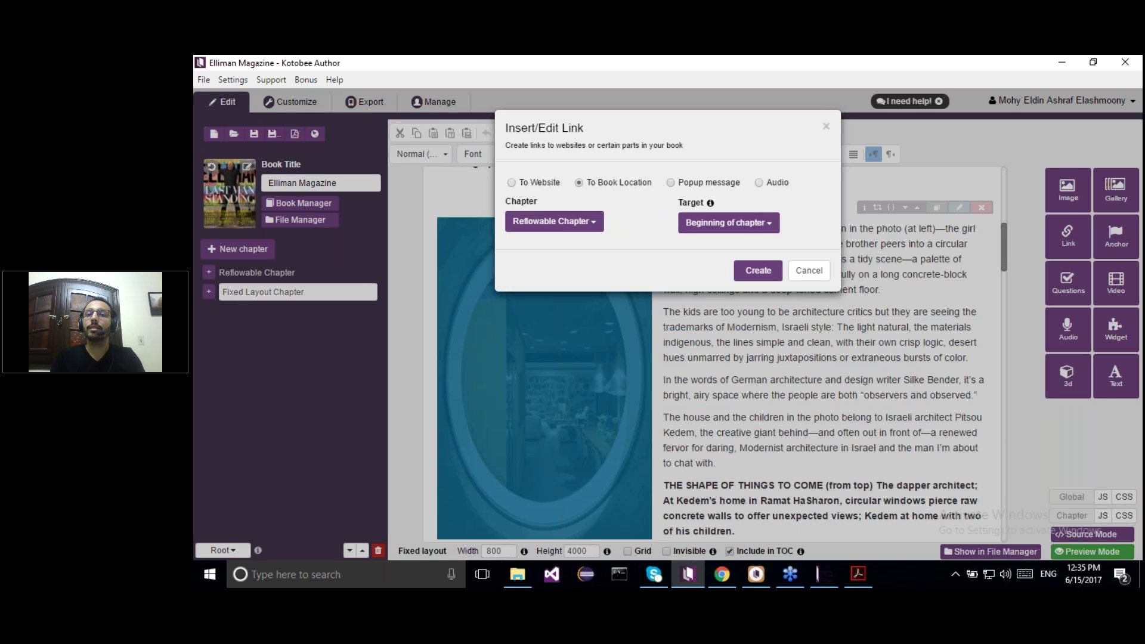
Show the link's popup message option and its audio option with an audio file as source, and cancel the link insertion.
click(672, 182)
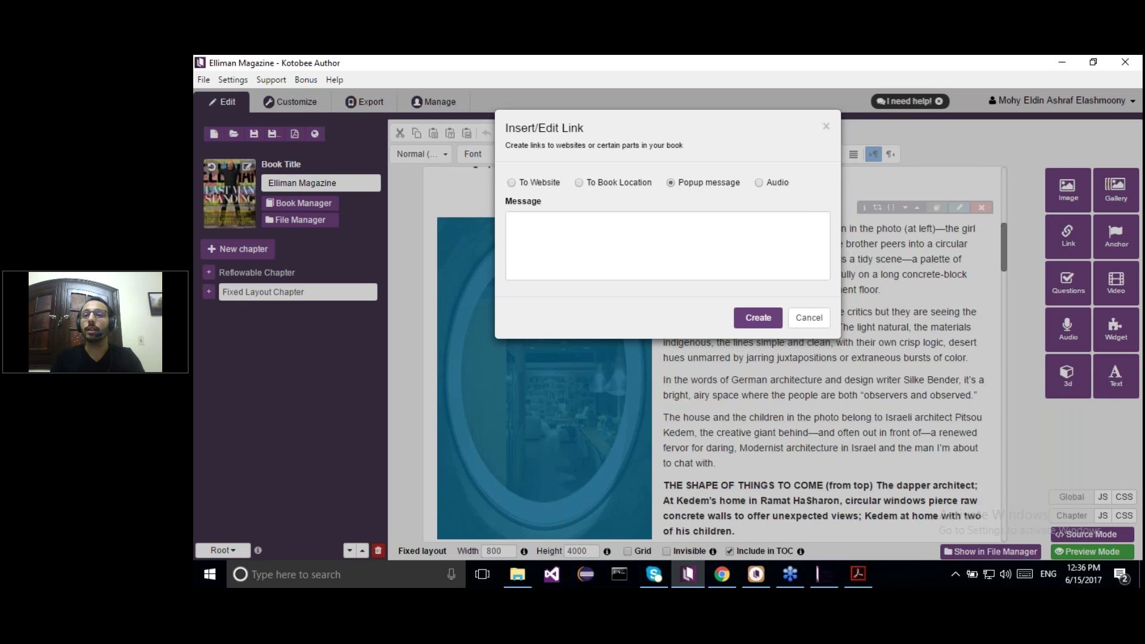
click(759, 183)
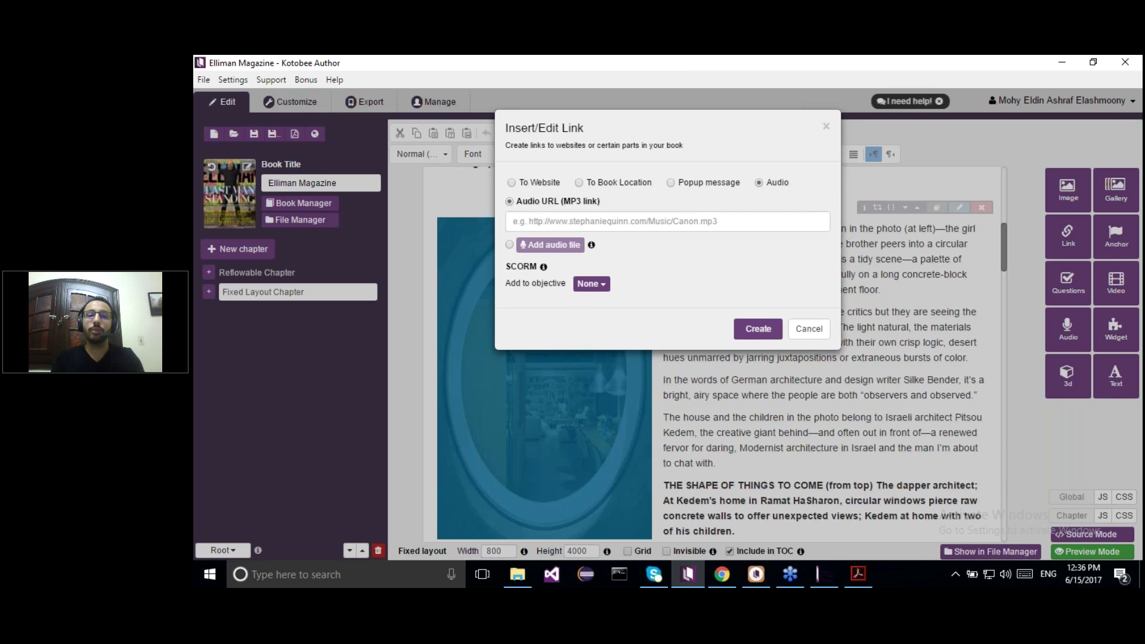
click(509, 245)
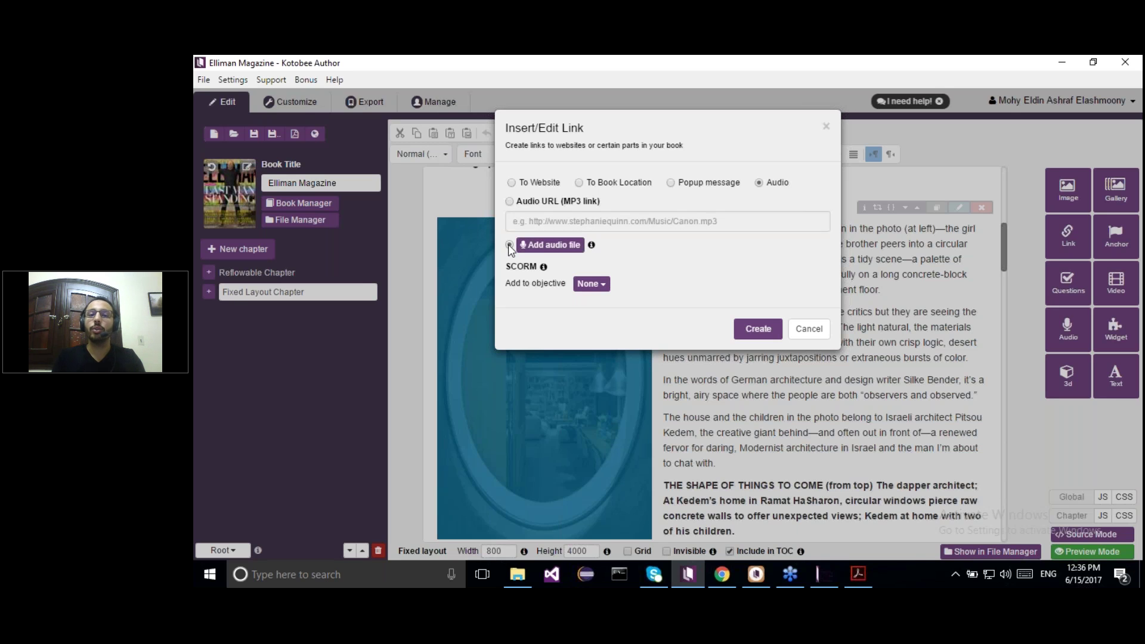
click(815, 331)
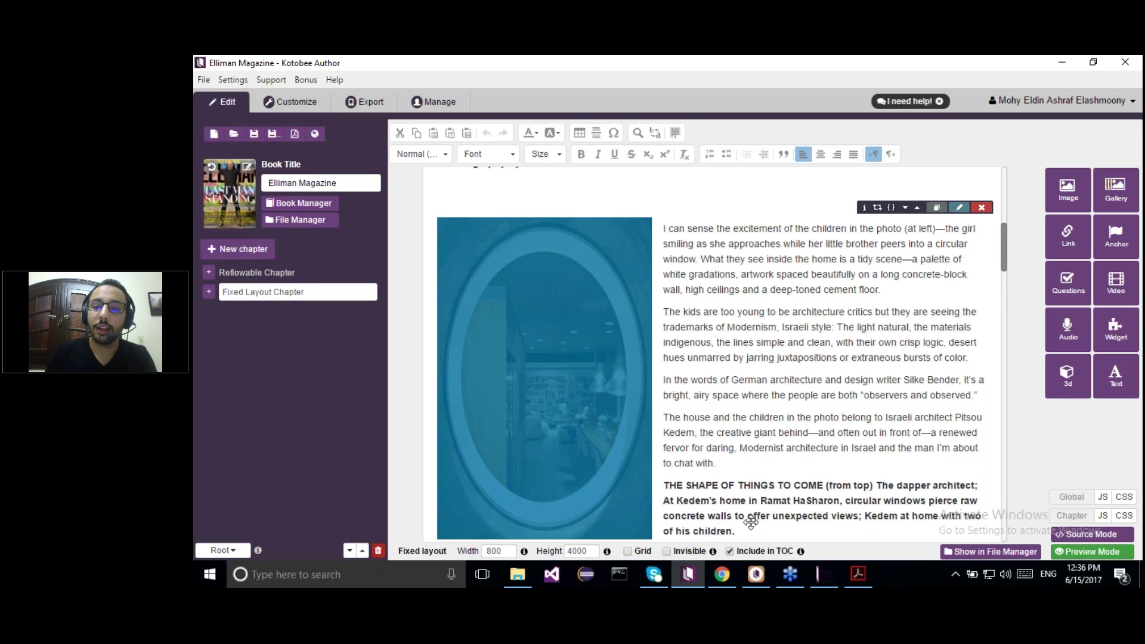
Switch to Chrome, reveal the Kotobee Library plans on the Kotobee Pricing page, dismiss the webinar banner and examine the plans.
click(723, 575)
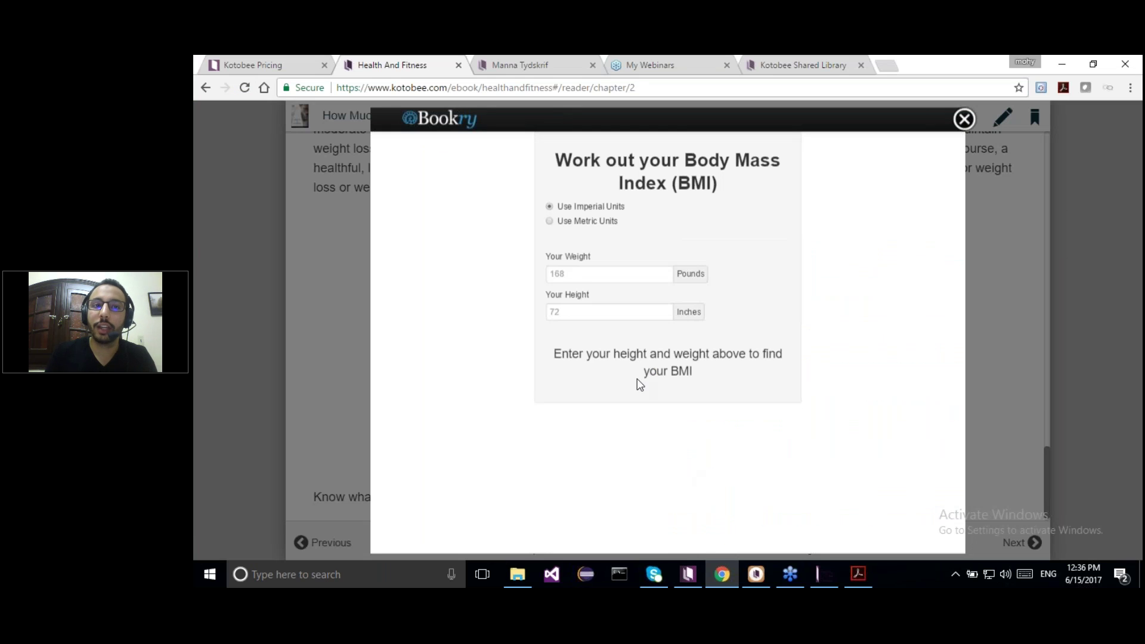
click(313, 66)
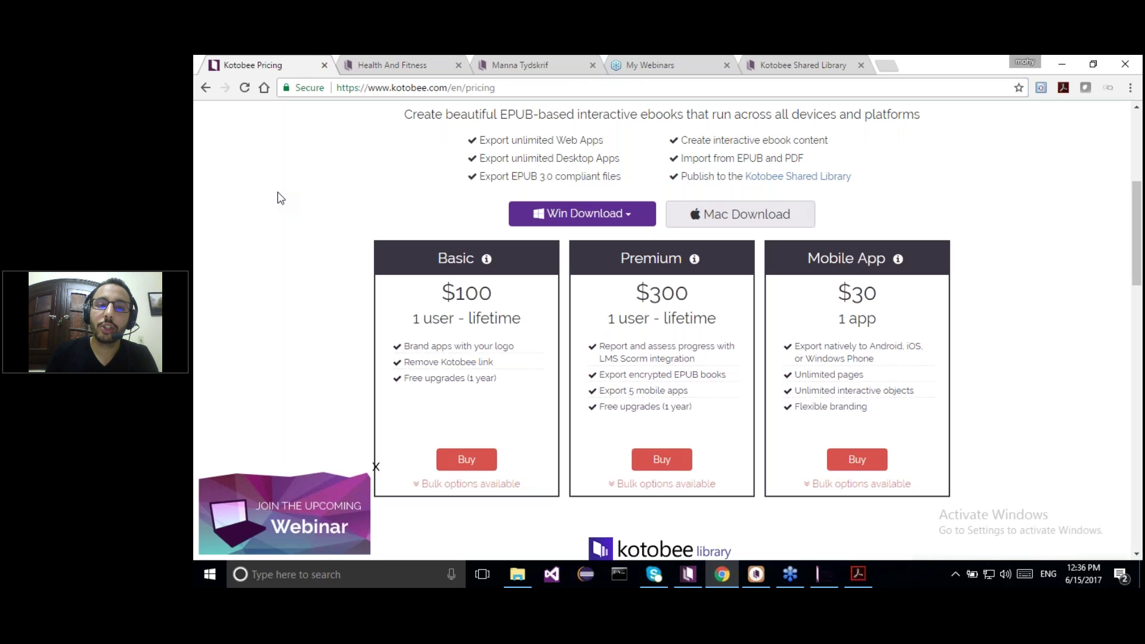
scroll(677, 527, down, 2)
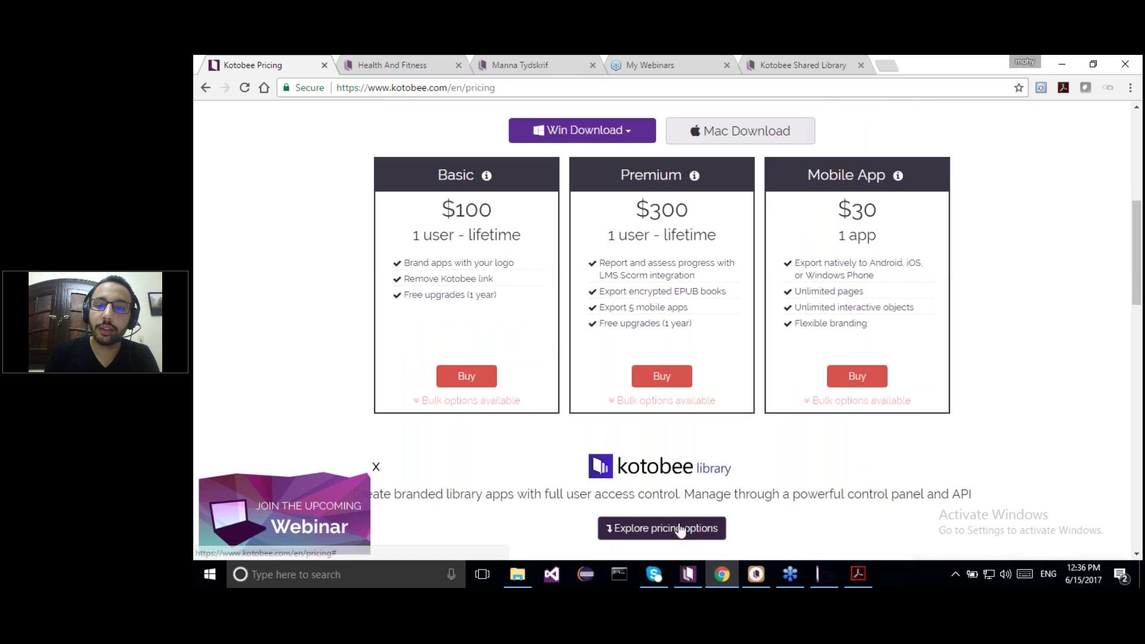
click(677, 528)
scroll(376, 467, down, 5)
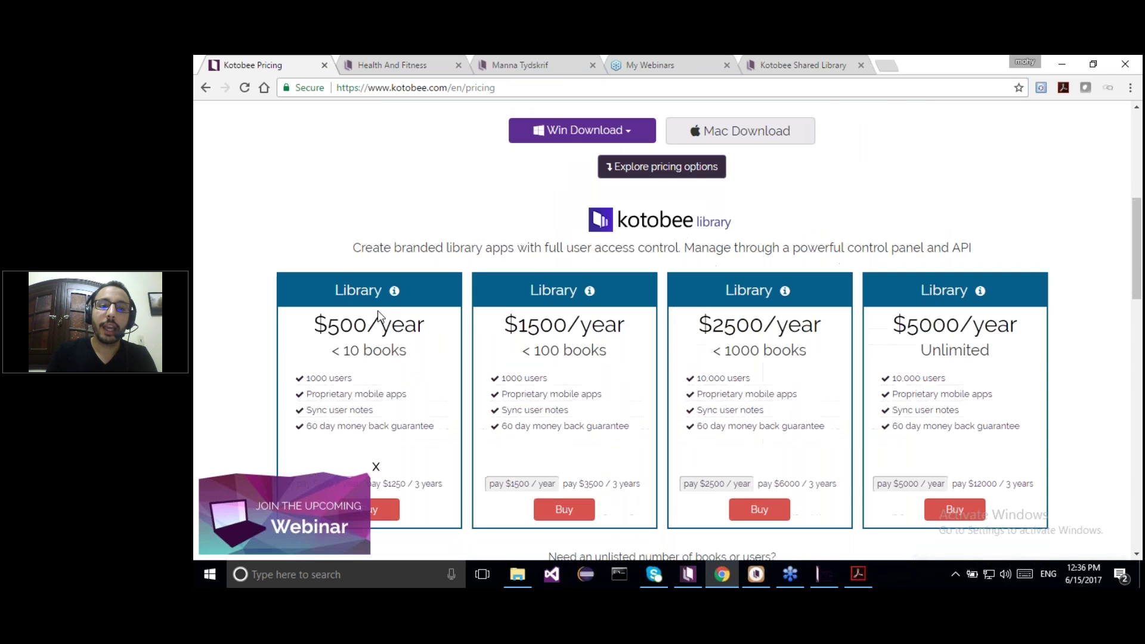
click(375, 480)
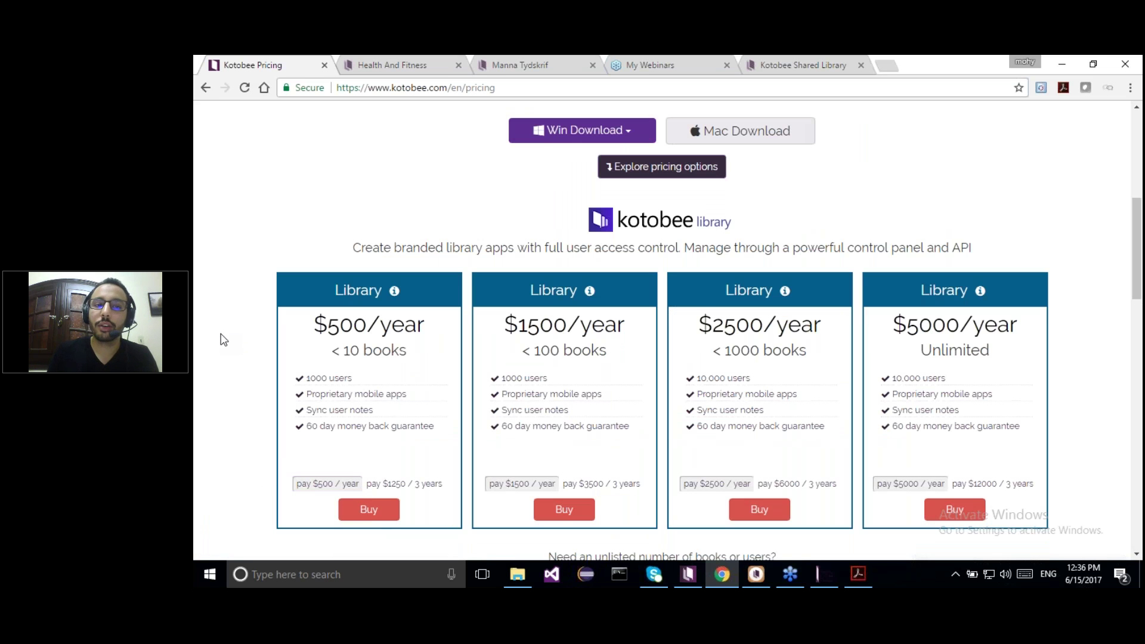
scroll(889, 341, down, 1)
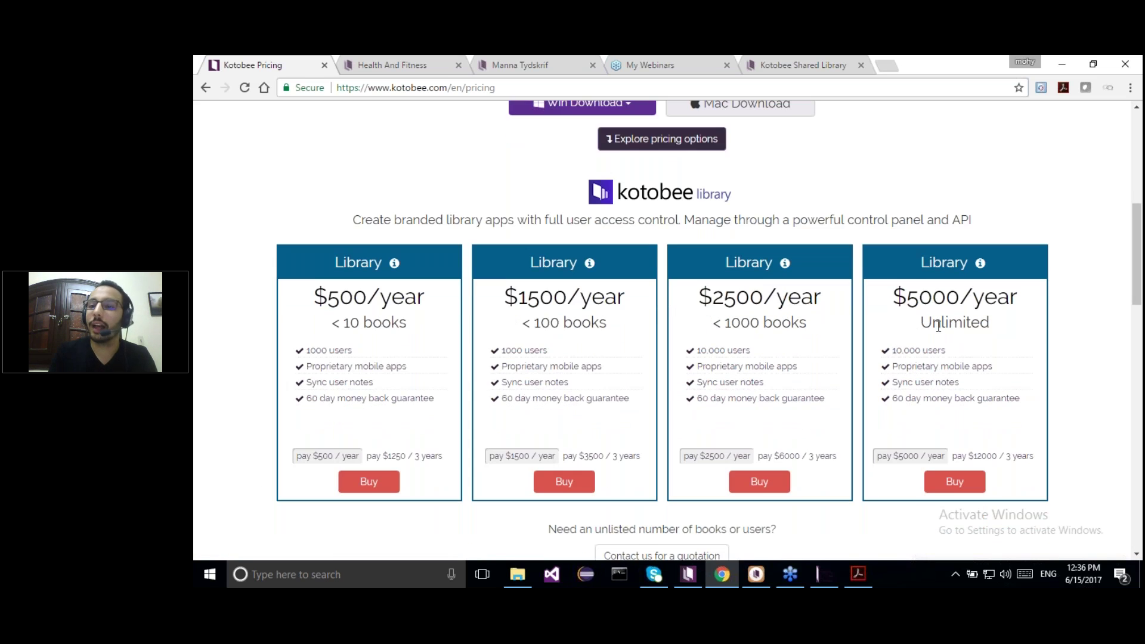